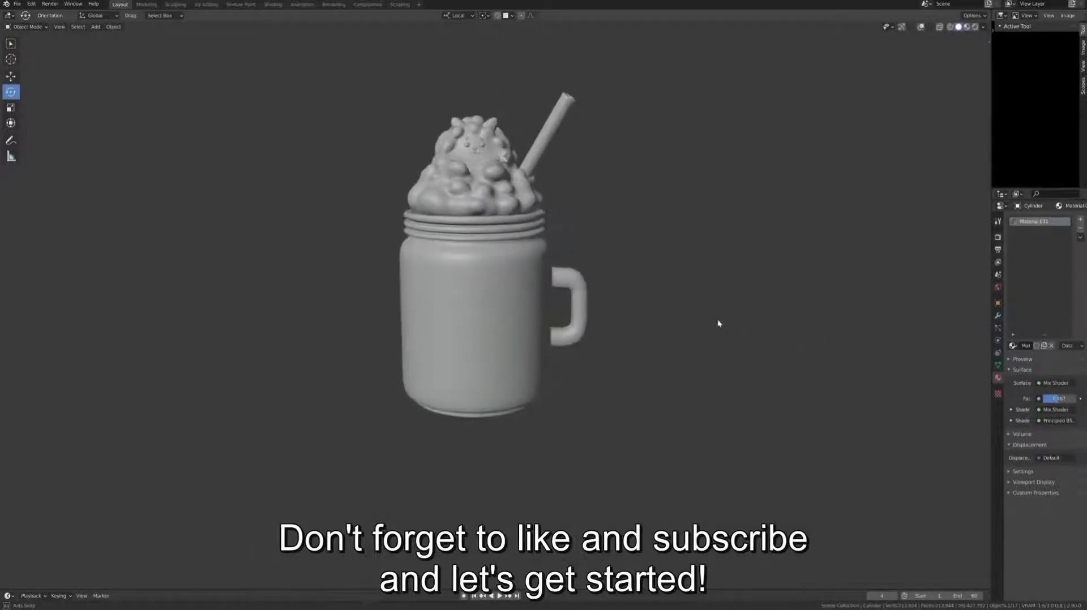
Orbit the view to check the cylinder, scaled to 0.538, against the mug reference.
{"action": "middle_click_drag", "start_coordinate": [820, 336], "coordinate": [778, 338]}
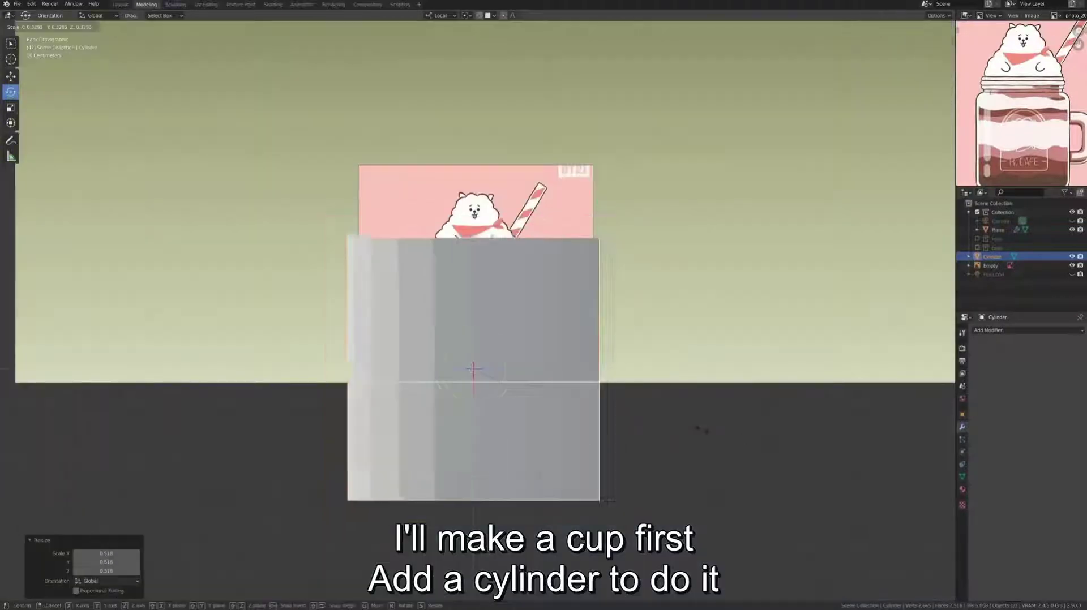
Shrink, raise and resize the cylinder to fill the mug body in the reference.
{"action": "left_click", "coordinate": [701, 429]}
{"action": "scroll", "coordinate": [511, 277], "scroll_direction": "up", "scroll_amount": 5}
{"action": "key", "text": "g"}
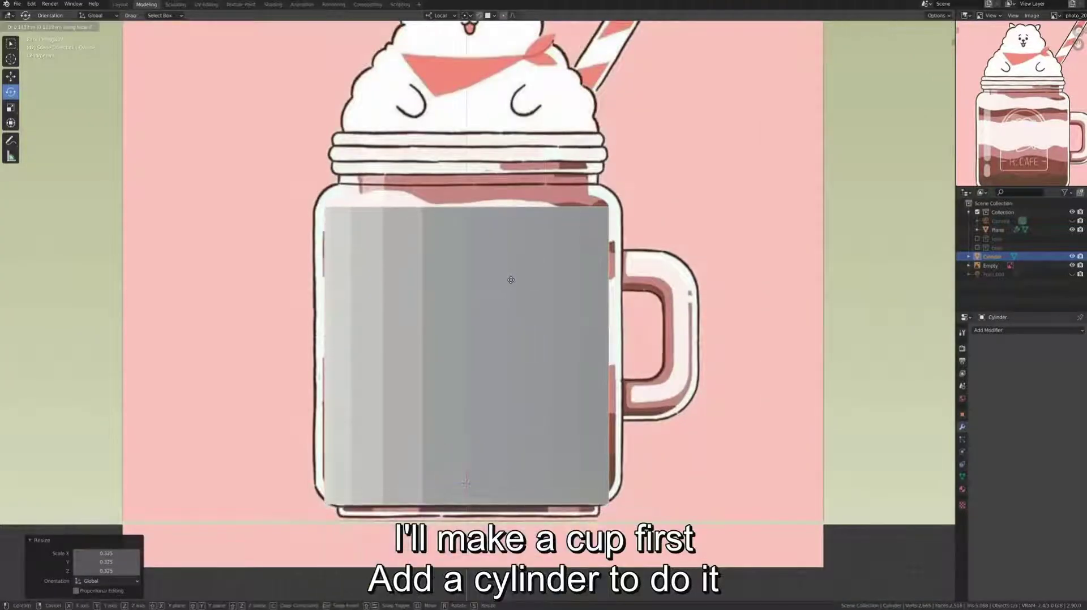
{"action": "left_click", "coordinate": [511, 280]}
{"action": "key", "text": "s"}
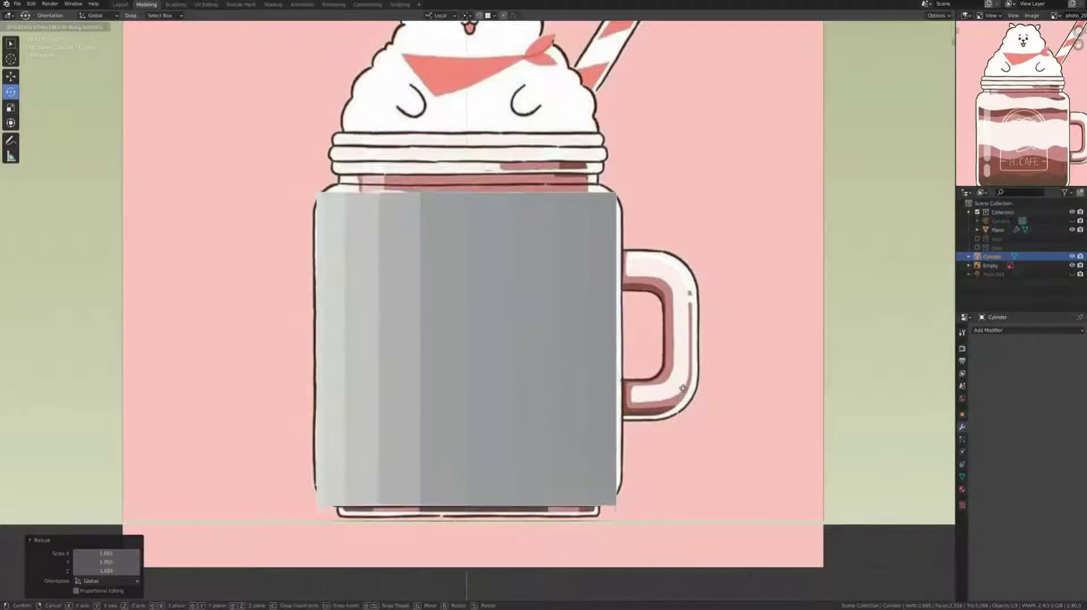
{"action": "left_click", "coordinate": [682, 391]}
In Edit Mode, inset the cylinder's bottom face into rings and grow the selection across it.
{"action": "key", "text": "Tab"}
{"action": "key", "text": "KP_Divide"}
{"action": "middle_click_drag", "start_coordinate": [566, 283], "coordinate": [612, 346]}
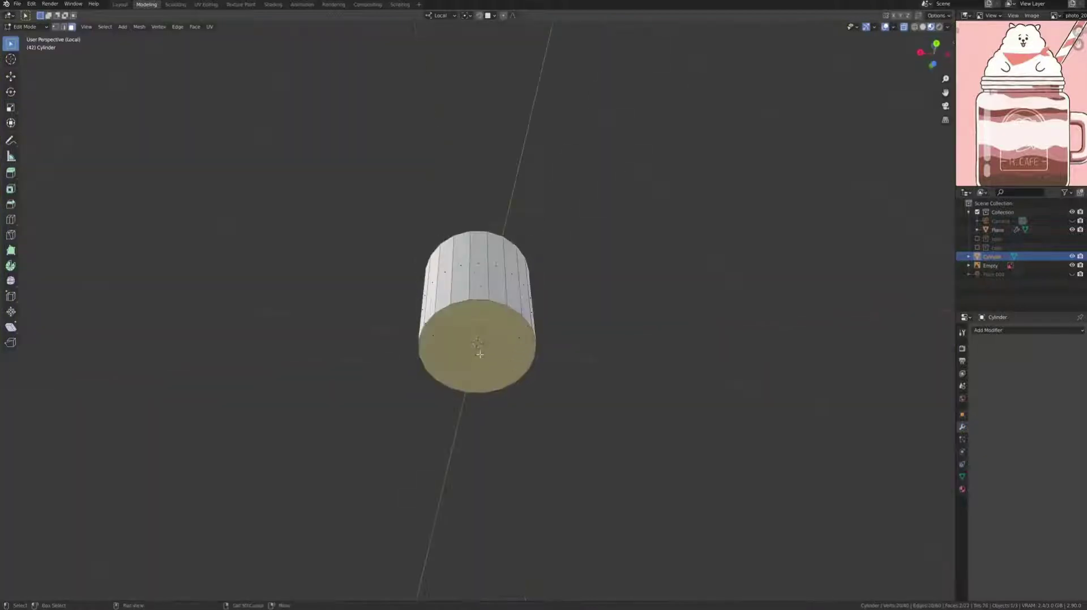
{"action": "key", "text": "i"}
{"action": "left_click", "coordinate": [578, 362]}
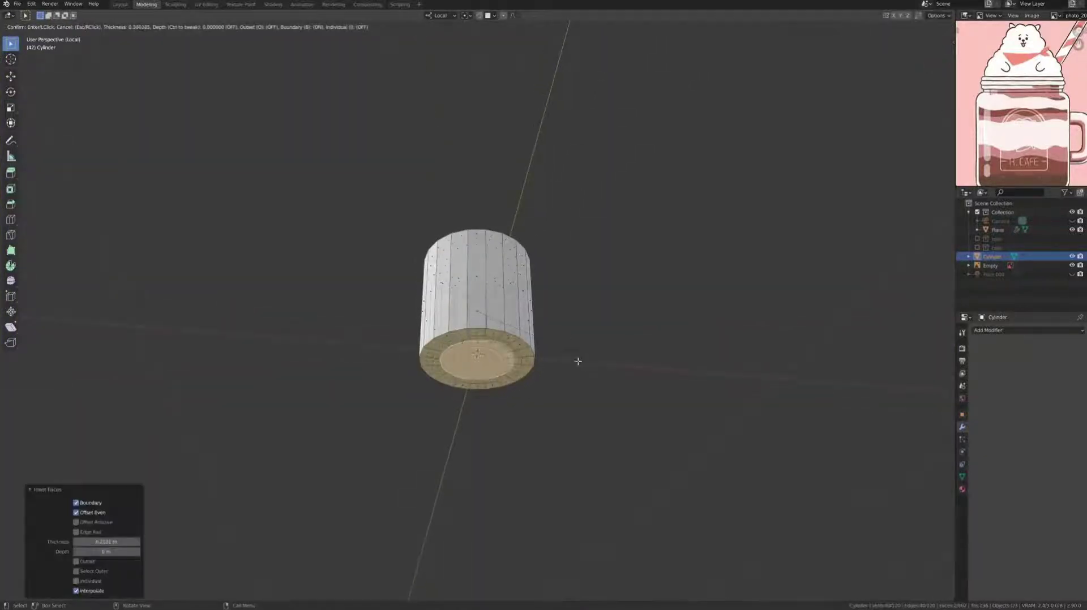
{"action": "left_click", "coordinate": [542, 368]}
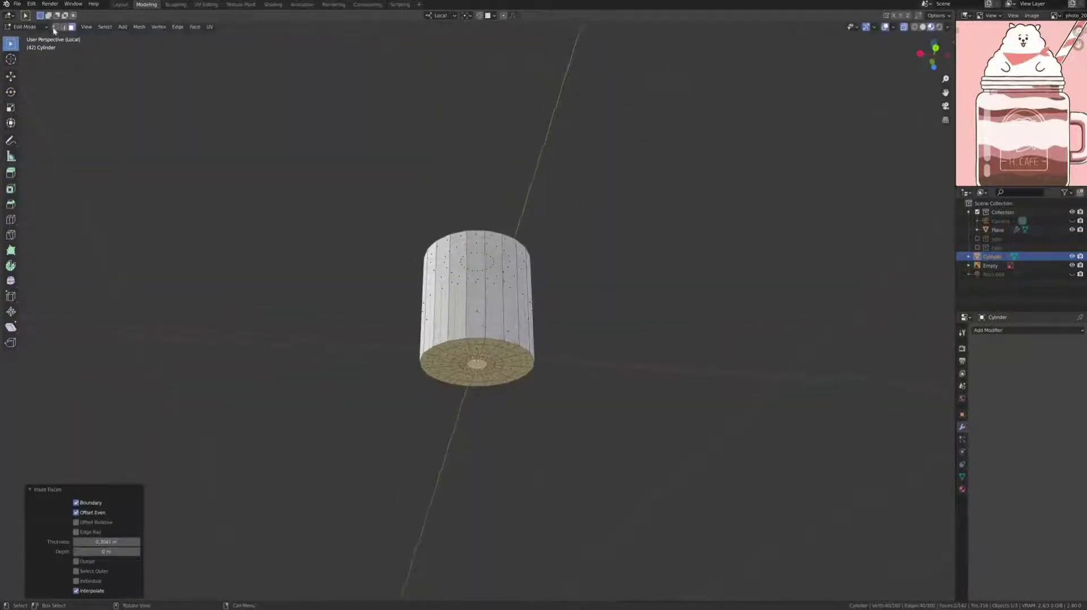
{"action": "key", "text": "ctrl+KP_Add"}
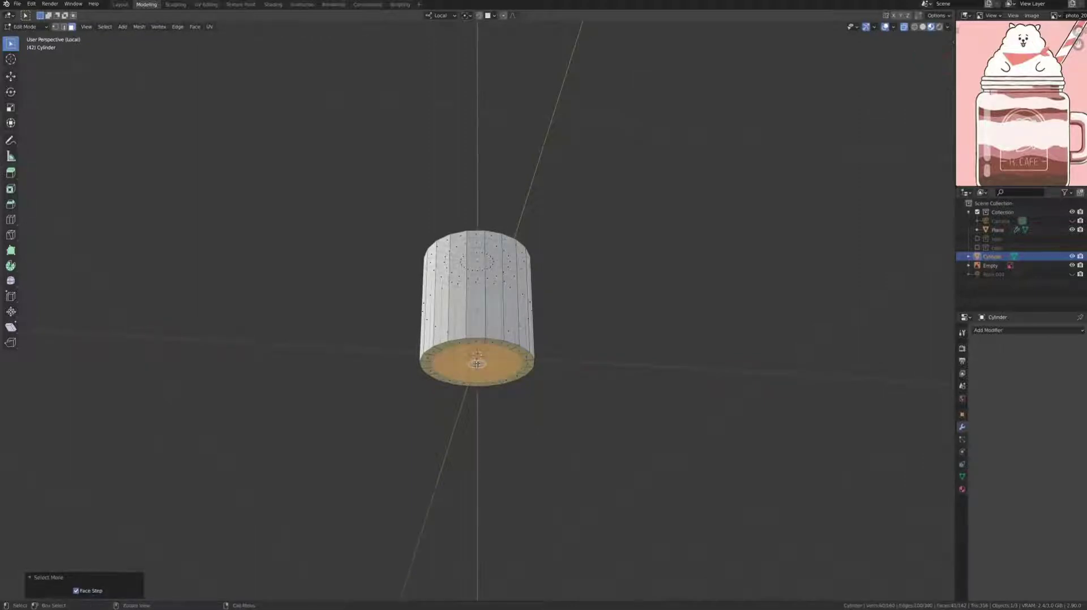
{"action": "key", "text": "KP_1"}
Scale the bottom faces flat, extrude sections toward the mug top, and bevel the edges.
{"action": "key", "text": "Escape"}
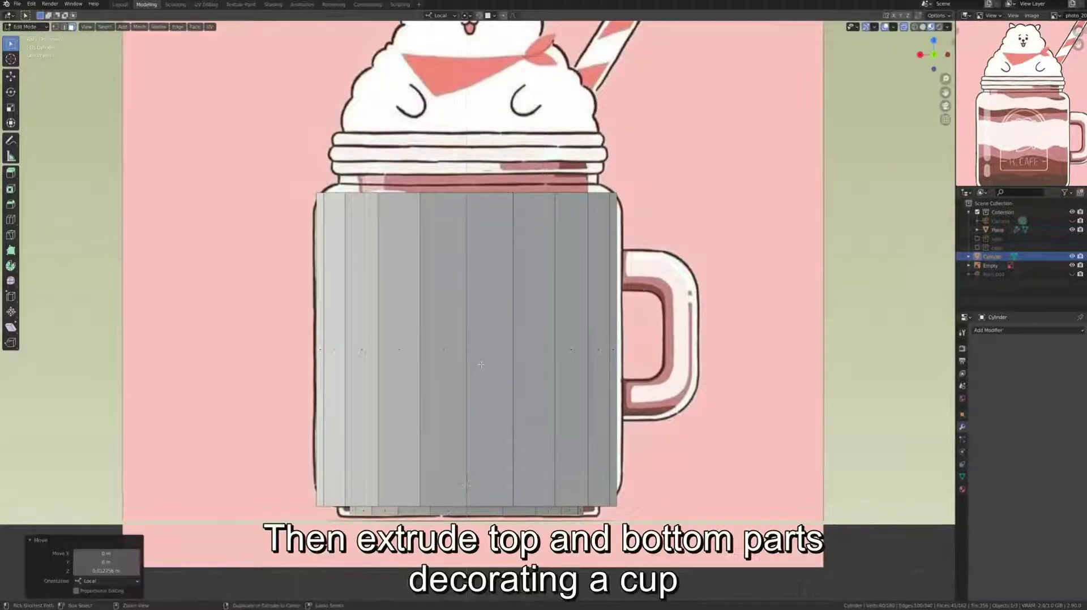
{"action": "key", "text": "s"}
{"action": "key", "text": "shift+z"}
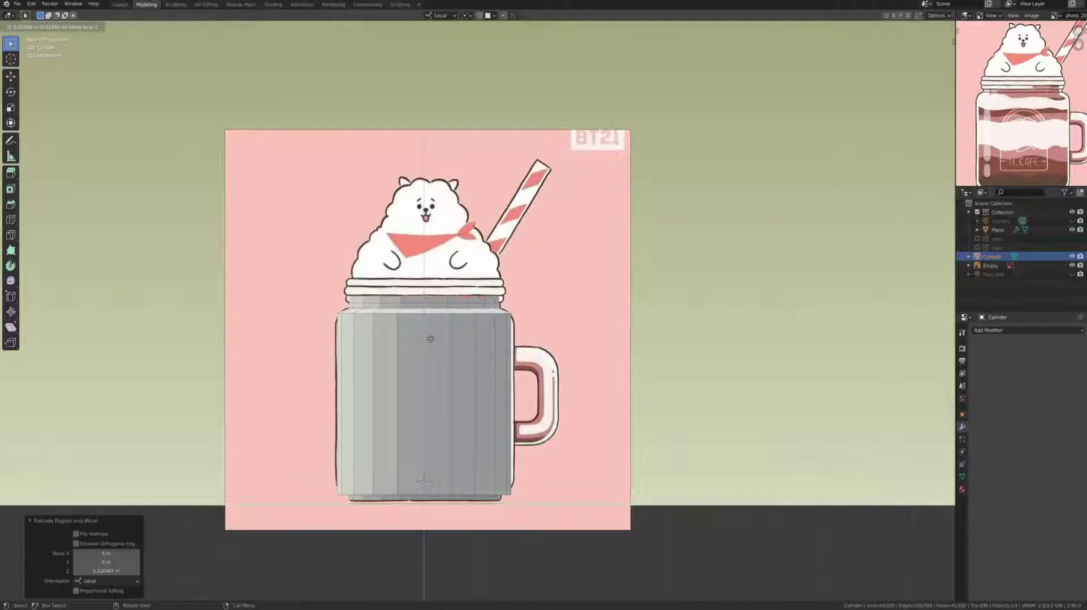
{"action": "left_click", "coordinate": [430, 338]}
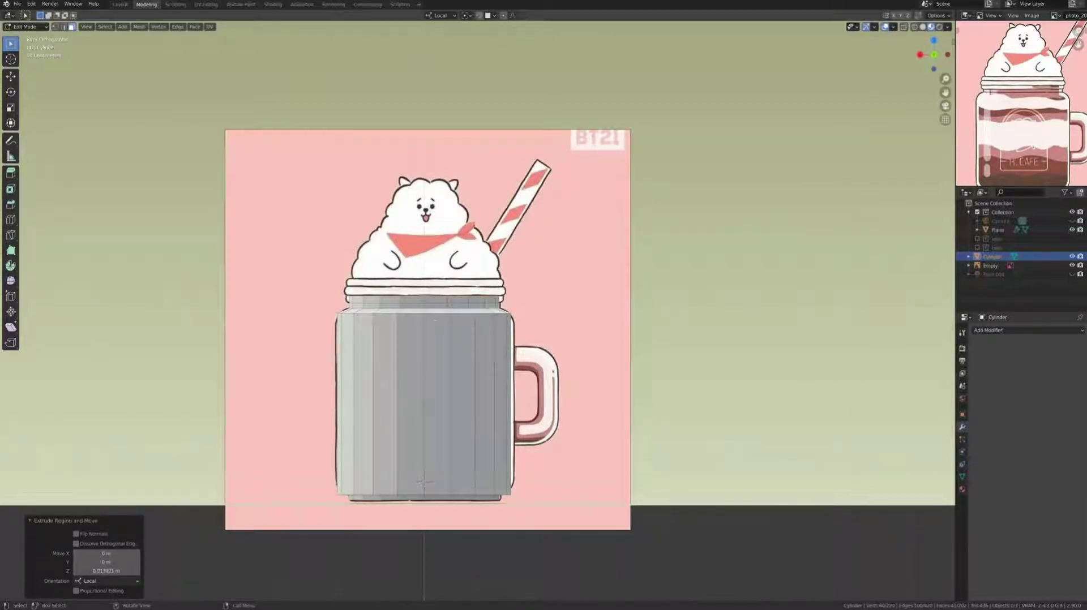
{"action": "left_click", "coordinate": [420, 304]}
{"action": "scroll", "coordinate": [408, 292], "scroll_direction": "up", "scroll_amount": 3}
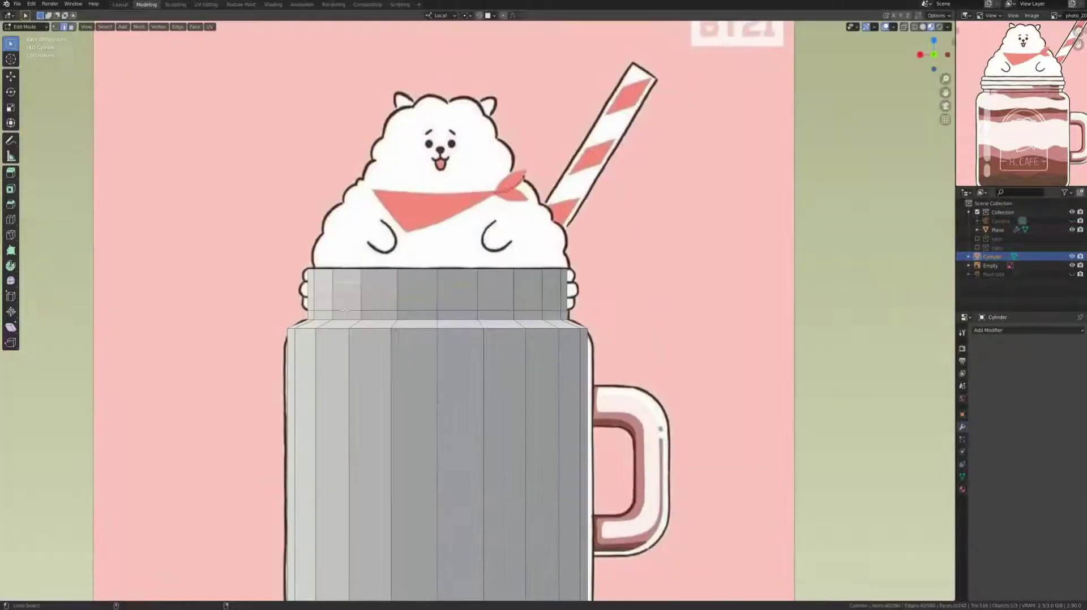
{"action": "left_click", "coordinate": [529, 324]}
Extrude outward ridge rings at the rim loop and add a level-1 Subdivision modifier.
{"action": "left_click", "coordinate": [520, 272], "text": "alt"}
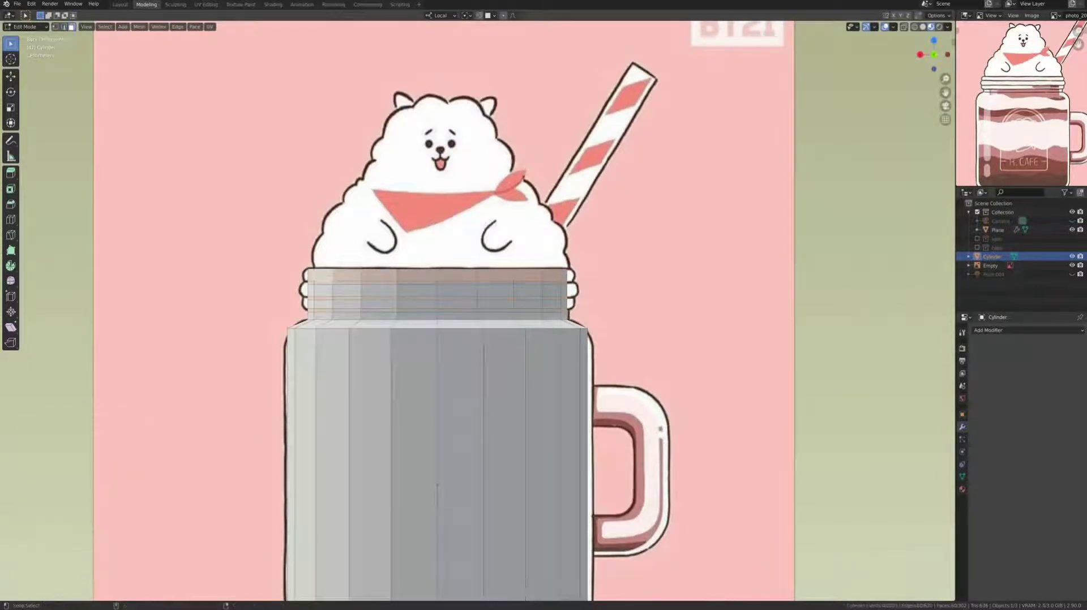
{"action": "key", "text": "e"}
{"action": "key", "text": "Escape"}
{"action": "key", "text": "s"}
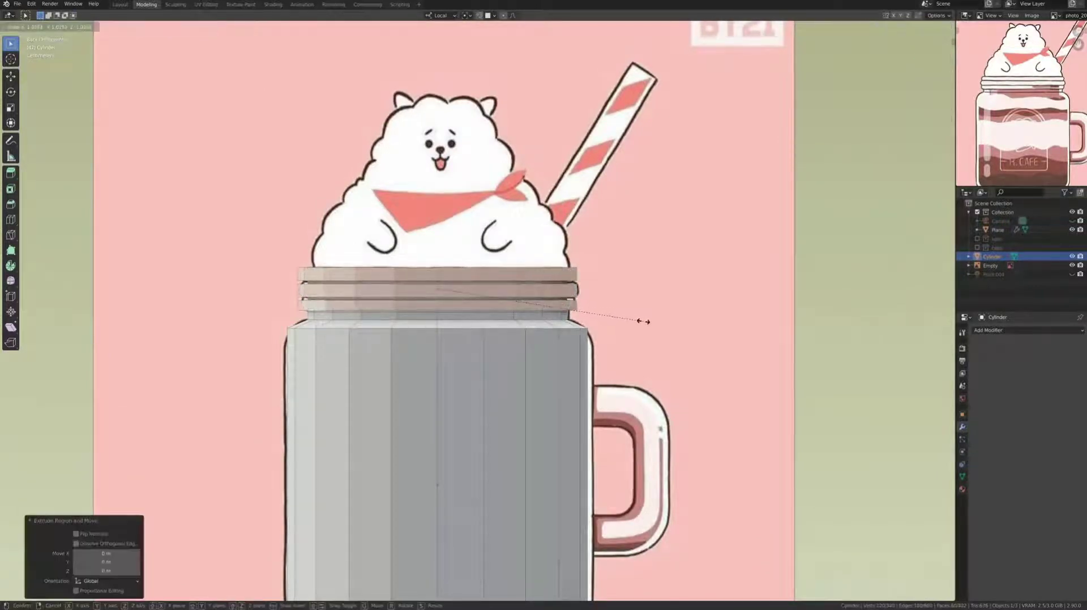
{"action": "key", "text": "Escape"}
{"action": "key", "text": "ctrl+1"}
{"action": "key", "text": "s"}
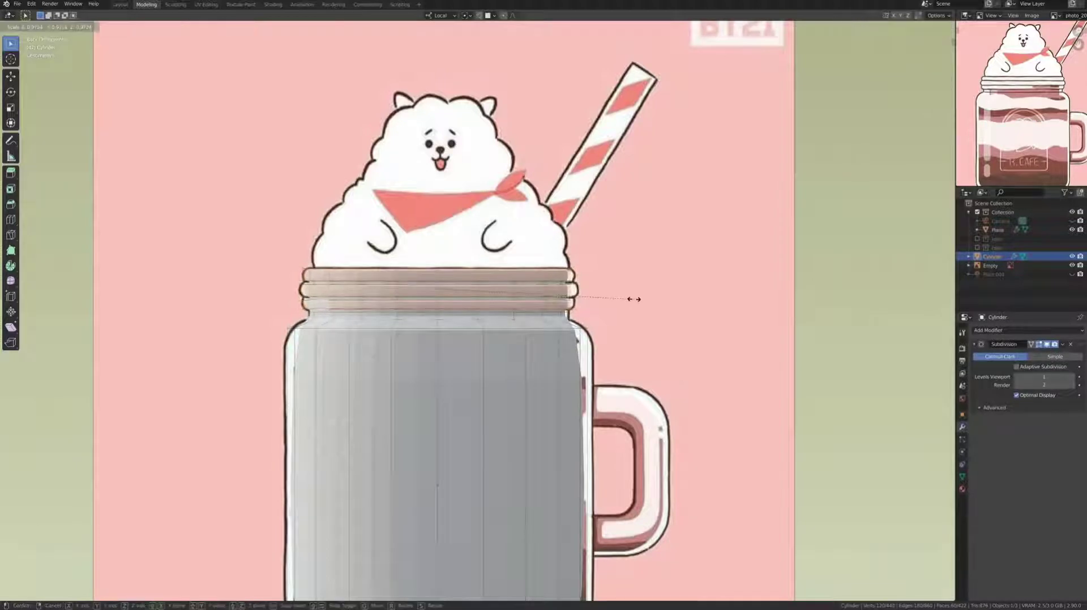
{"action": "left_click", "coordinate": [638, 305]}
Resize the top rim loop, lower a loop along Z, and bevel the rim edges.
{"action": "left_click", "coordinate": [543, 272], "text": "alt"}
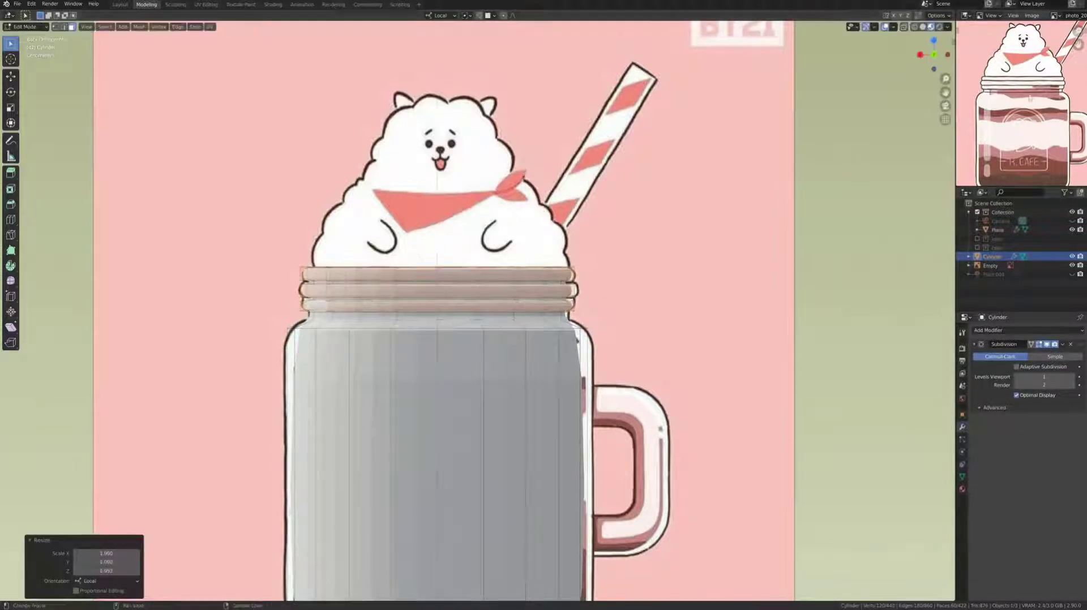
{"action": "key", "text": "s"}
{"action": "left_click", "coordinate": [543, 278]}
{"action": "scroll", "coordinate": [568, 326], "scroll_direction": "down", "scroll_amount": 2}
{"action": "key", "text": "g"}
{"action": "key", "text": "z"}
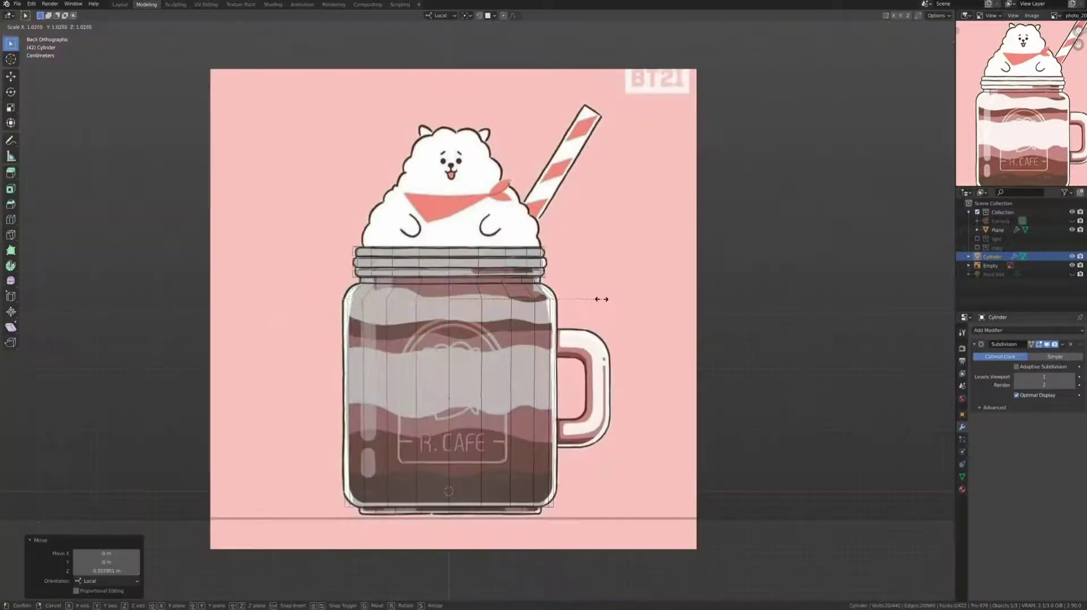
{"action": "left_click", "coordinate": [568, 326]}
{"action": "left_click", "coordinate": [575, 332]}
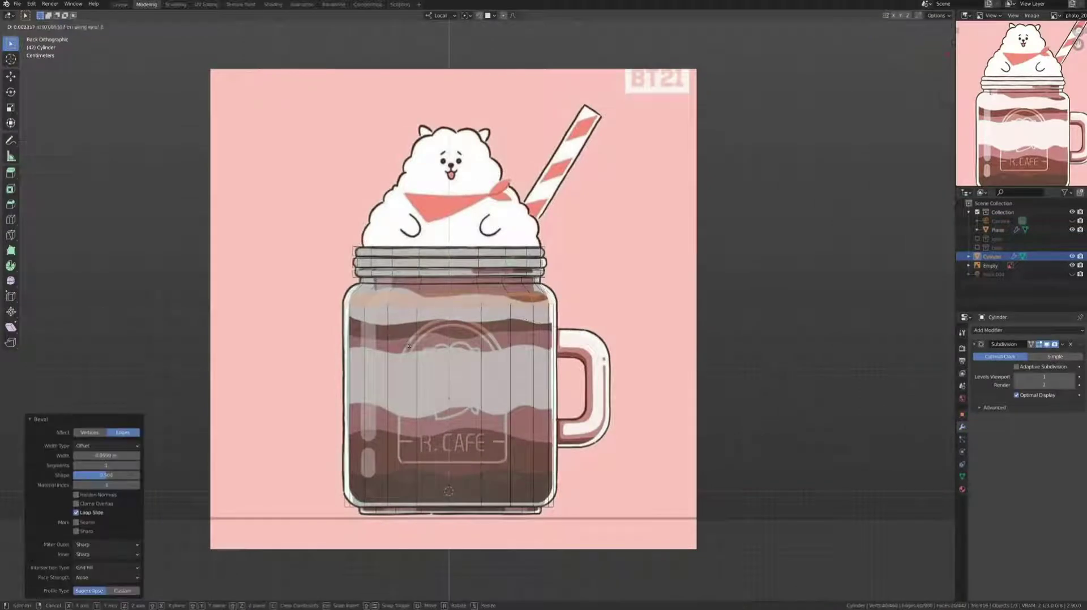
{"action": "key", "text": "ctrl+z"}
{"action": "key", "text": "g"}
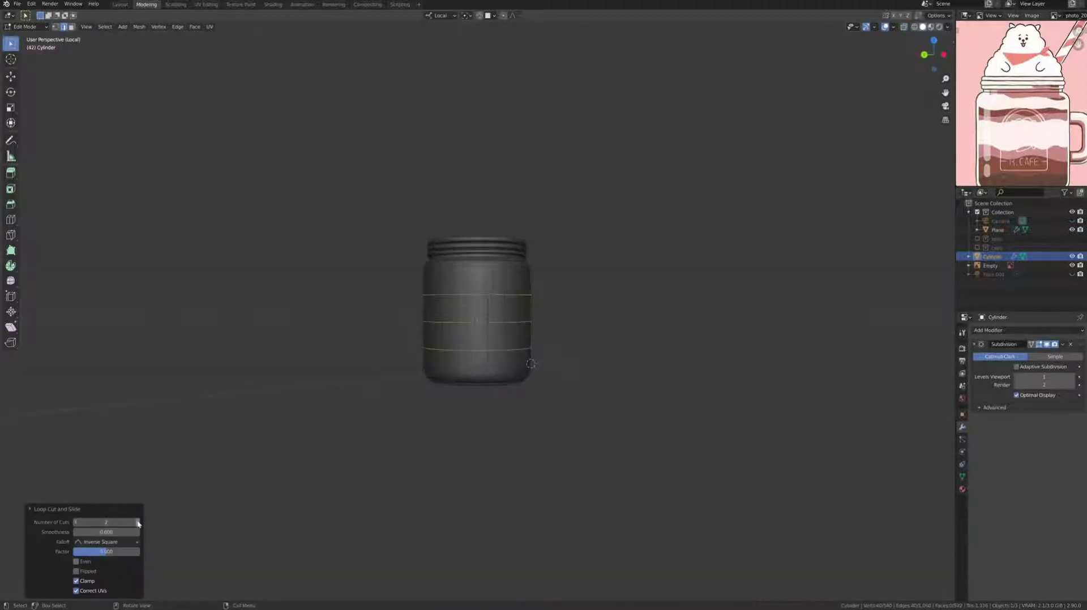
Add four loop cuts to the jar and slightly enlarge the slid loop.
{"action": "double_click", "coordinate": [138, 524]}
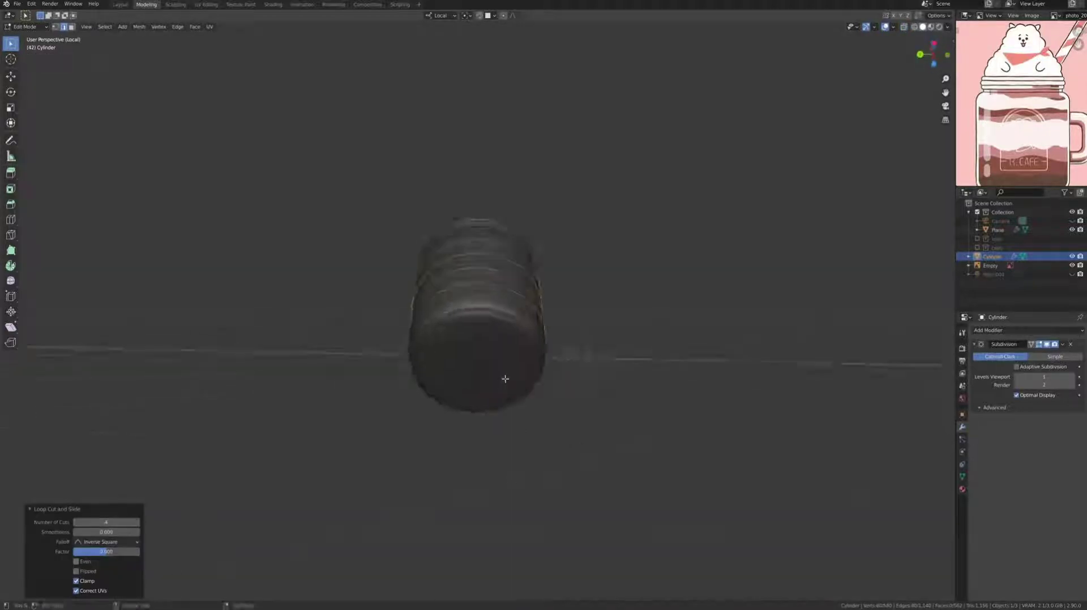
{"action": "scroll", "coordinate": [476, 317], "scroll_direction": "up", "scroll_amount": 4}
{"action": "key", "text": "ctrl+r"}
{"action": "mouse_move", "coordinate": [494, 500]}
{"action": "middle_mouse_down"}
{"action": "mouse_move", "coordinate": [408, 437]}
{"action": "mouse_move", "coordinate": [619, 541]}
{"action": "mouse_move", "coordinate": [453, 235]}
{"action": "middle_mouse_up"}
{"action": "left_click", "coordinate": [477, 333]}
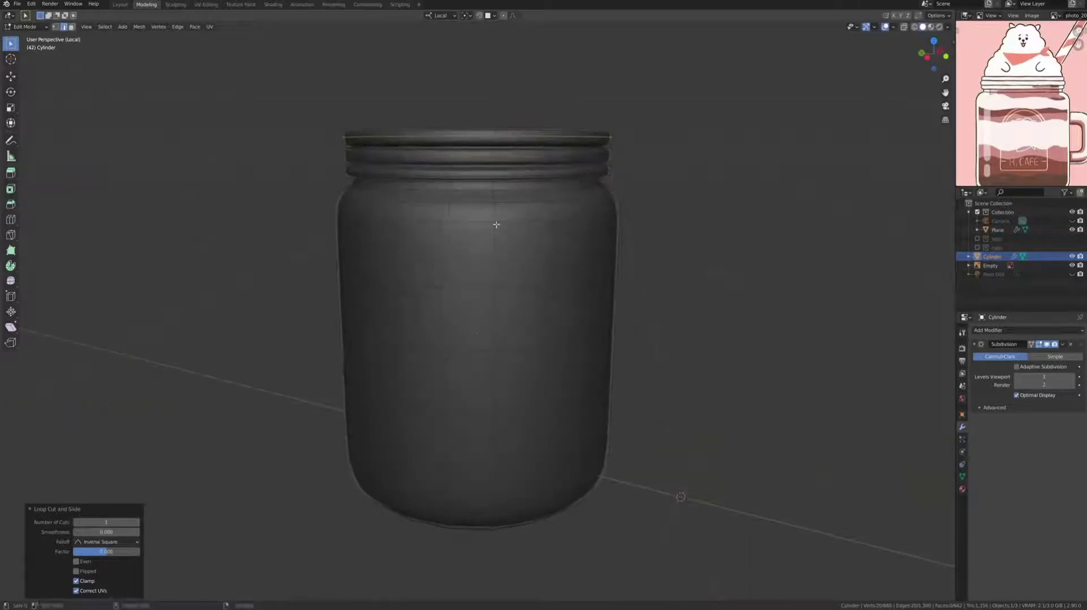
{"action": "key", "text": "s"}
{"action": "left_click", "coordinate": [662, 235]}
{"action": "mouse_move", "coordinate": [662, 235]}
{"action": "middle_mouse_down"}
{"action": "mouse_move", "coordinate": [396, 395]}
{"action": "mouse_move", "coordinate": [398, 265]}
{"action": "middle_mouse_up"}
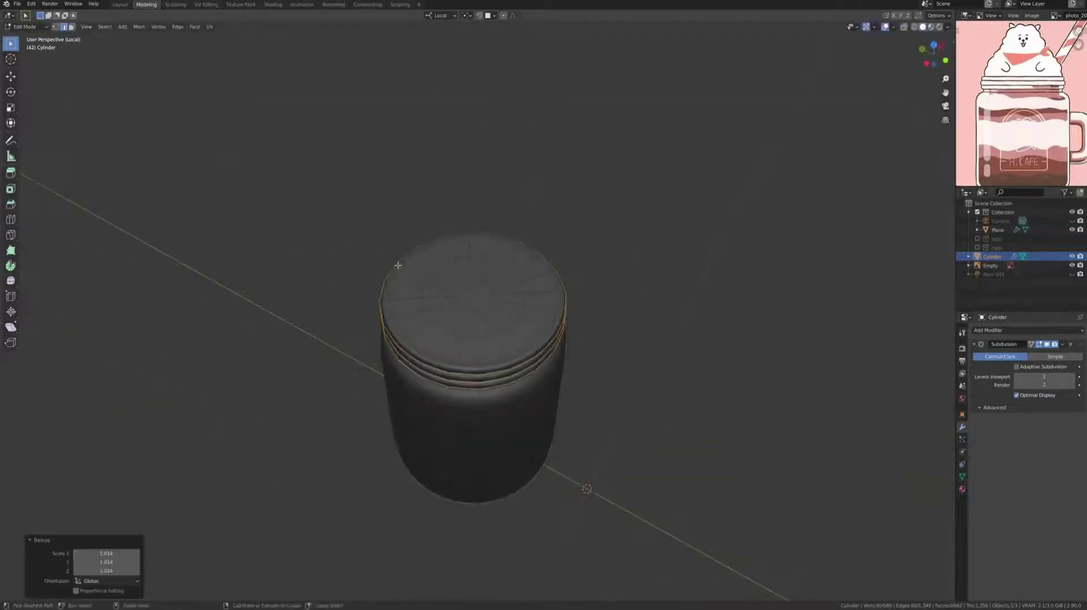
Duplicate the jar's inner body and shrink the copy into an inner glass layer.
{"action": "key", "text": "alt+a"}
{"action": "scroll", "coordinate": [408, 339], "scroll_direction": "up", "scroll_amount": 2}
{"action": "key", "text": "Return"}
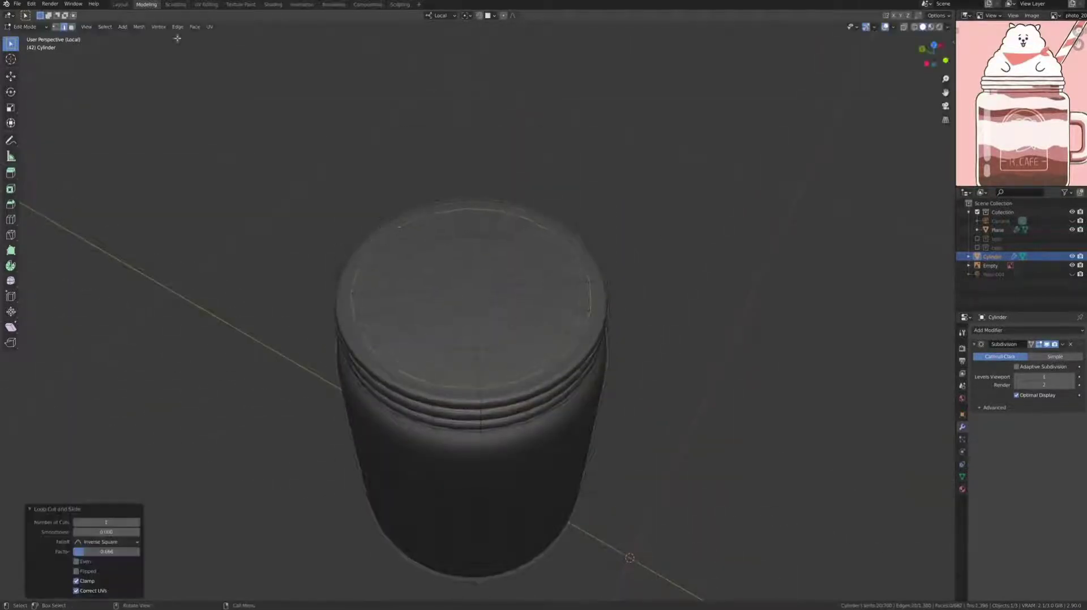
{"action": "key", "text": "ctrl+KP_1"}
{"action": "key", "text": "ctrl+l"}
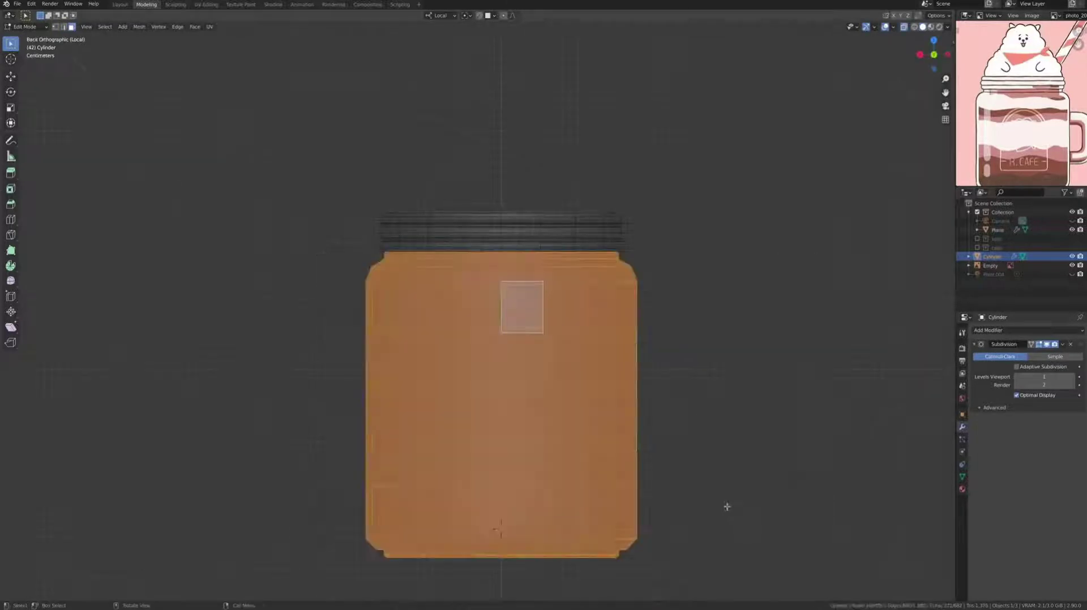
{"action": "key", "text": "shift+d"}
{"action": "key", "text": "Escape"}
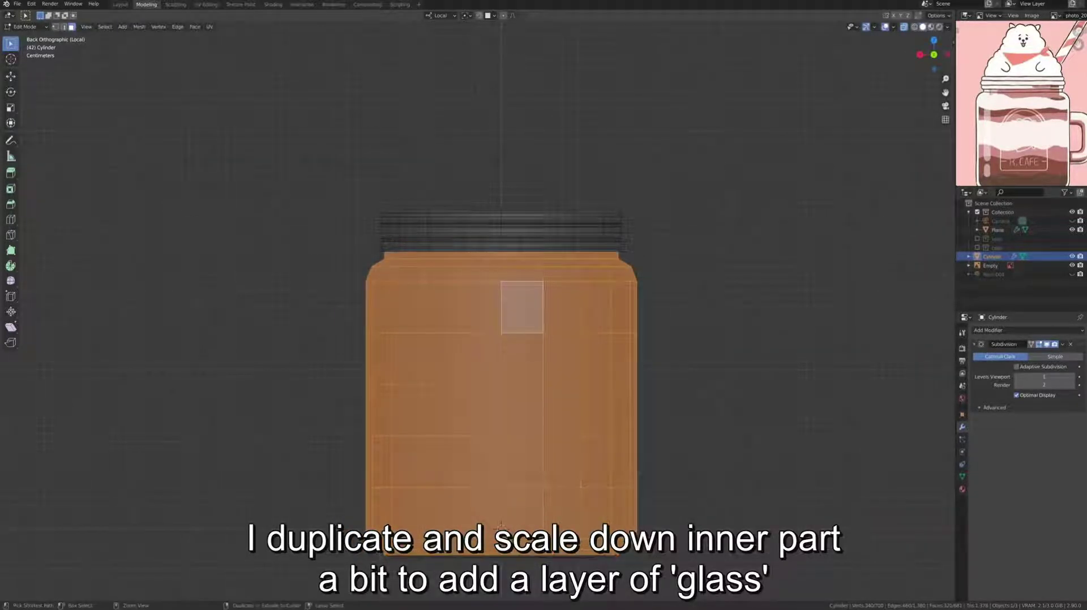
{"action": "key", "text": "shift+d"}
{"action": "key", "text": "Escape"}
{"action": "key", "text": "s"}
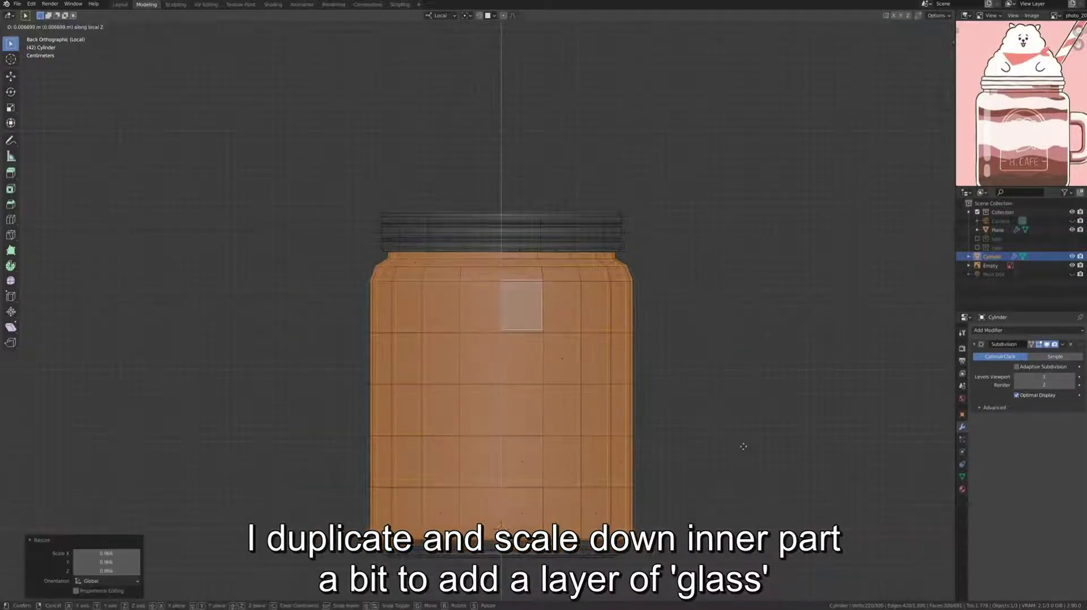
{"action": "left_click", "coordinate": [736, 448]}
Dissolve the selected edges and bridge the inner and outer rim loops into a thick wall.
{"action": "middle_click_drag", "start_coordinate": [708, 454], "coordinate": [622, 368]}
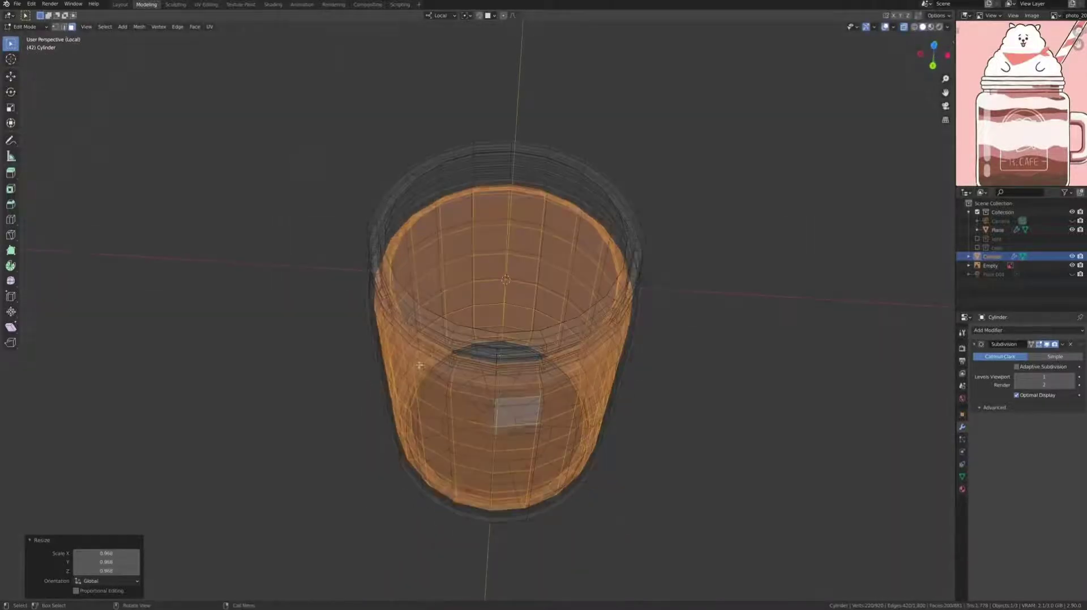
{"action": "key", "text": "x"}
{"action": "left_click", "coordinate": [450, 192]}
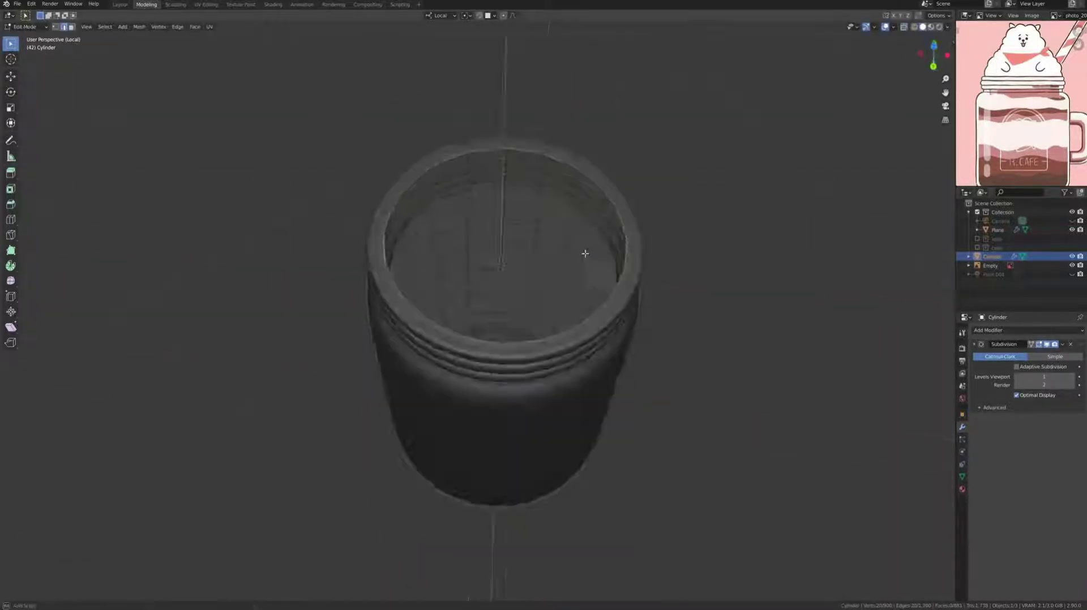
{"action": "mouse_move", "coordinate": [450, 195]}
{"action": "middle_mouse_down"}
{"action": "mouse_move", "coordinate": [627, 292]}
{"action": "mouse_move", "coordinate": [407, 236]}
{"action": "mouse_move", "coordinate": [498, 283]}
{"action": "mouse_move", "coordinate": [511, 252]}
{"action": "middle_mouse_up"}
{"action": "key", "text": "ctrl+e"}
{"action": "left_click", "coordinate": [502, 287]}
{"action": "key", "text": "alt+z"}
{"action": "key", "text": "ctrl+KP_1"}
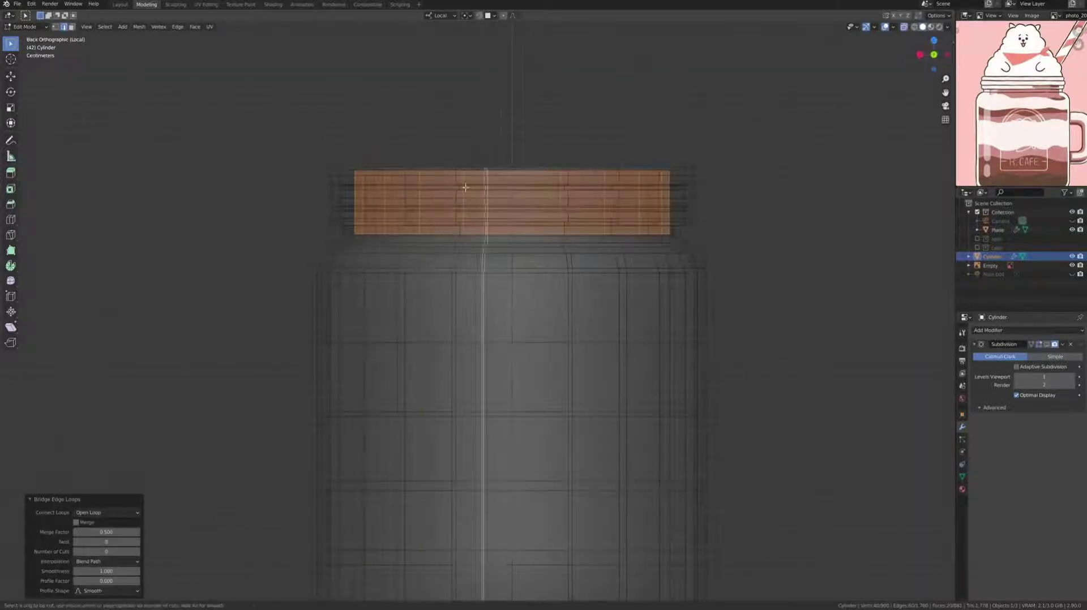
{"action": "middle_click_drag", "start_coordinate": [465, 188], "coordinate": [522, 138]}
{"action": "mouse_move", "coordinate": [466, 163]}
{"action": "middle_mouse_down"}
{"action": "mouse_move", "coordinate": [703, 227]}
{"action": "mouse_move", "coordinate": [503, 308]}
{"action": "mouse_move", "coordinate": [549, 356]}
{"action": "middle_mouse_up"}
{"action": "key", "text": "alt+a"}
{"action": "key", "text": "alt+z"}
{"action": "key", "text": "alt+z"}
{"action": "key", "text": "alt+z"}
Scale the jar's inner bottom and extrude a shrunken floor face inside it.
{"action": "key", "text": "s"}
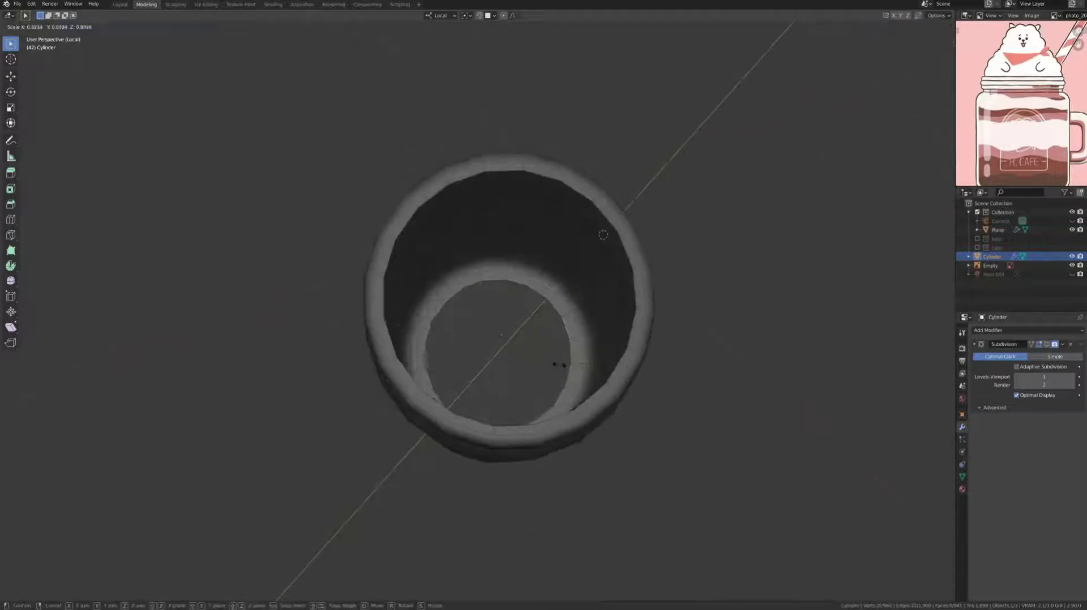
{"action": "left_click", "coordinate": [561, 369]}
{"action": "key", "text": "e"}
{"action": "key", "text": "Escape"}
{"action": "key", "text": "s"}
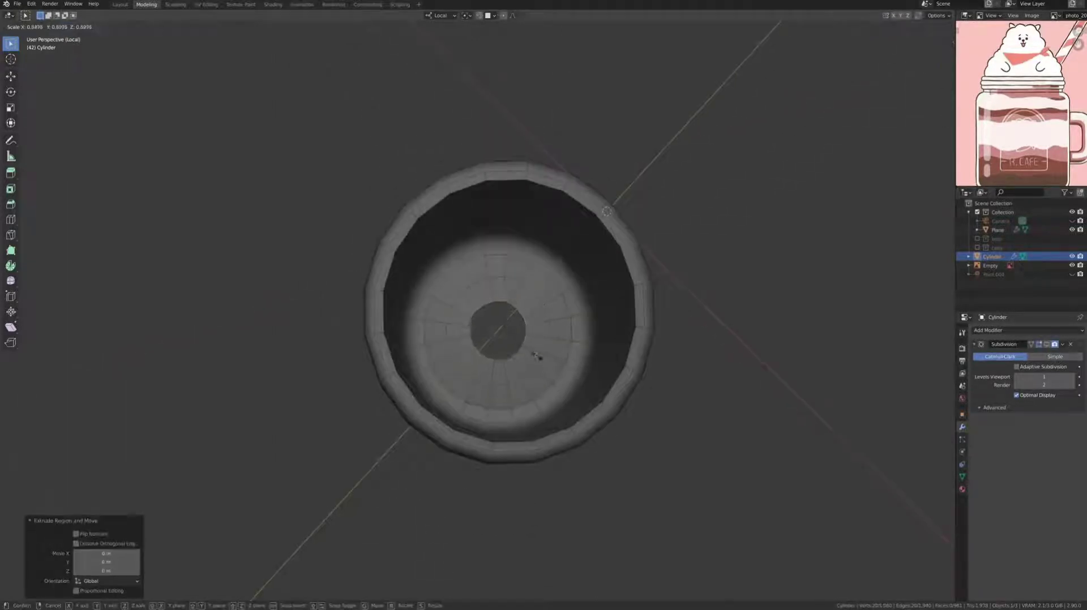
{"action": "left_click", "coordinate": [516, 351]}
{"action": "mouse_move", "coordinate": [516, 351]}
{"action": "middle_mouse_down"}
{"action": "mouse_move", "coordinate": [638, 425]}
{"action": "mouse_move", "coordinate": [507, 321]}
{"action": "middle_mouse_up"}
{"action": "scroll", "coordinate": [508, 321], "scroll_direction": "up", "scroll_amount": 3}
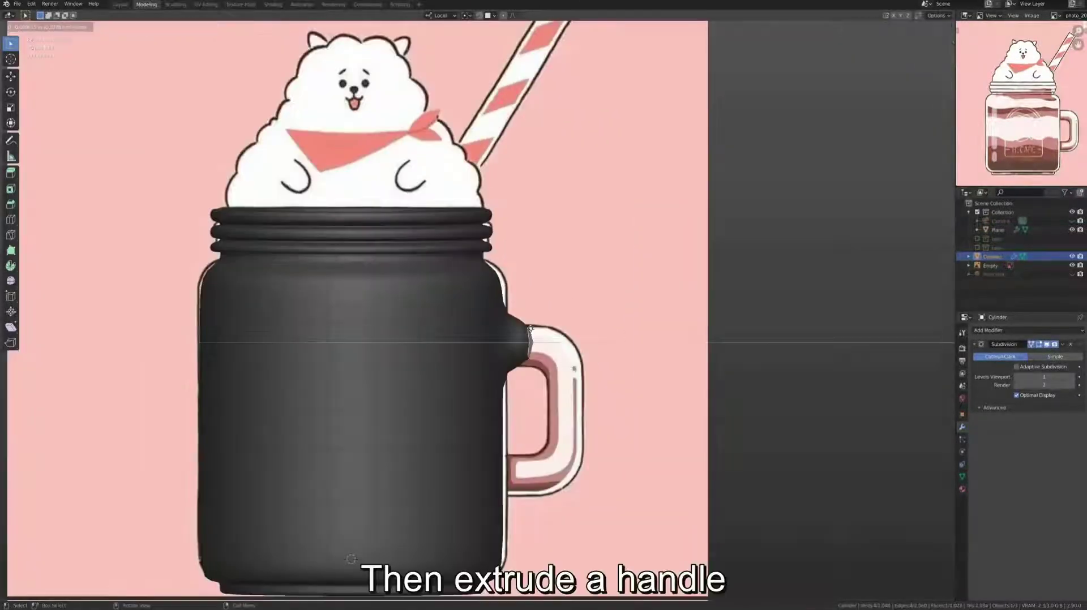
Extrude and rotate side-face segments into a curved handle reaching back to the jar.
{"action": "left_click", "coordinate": [567, 342]}
{"action": "key", "text": "e"}
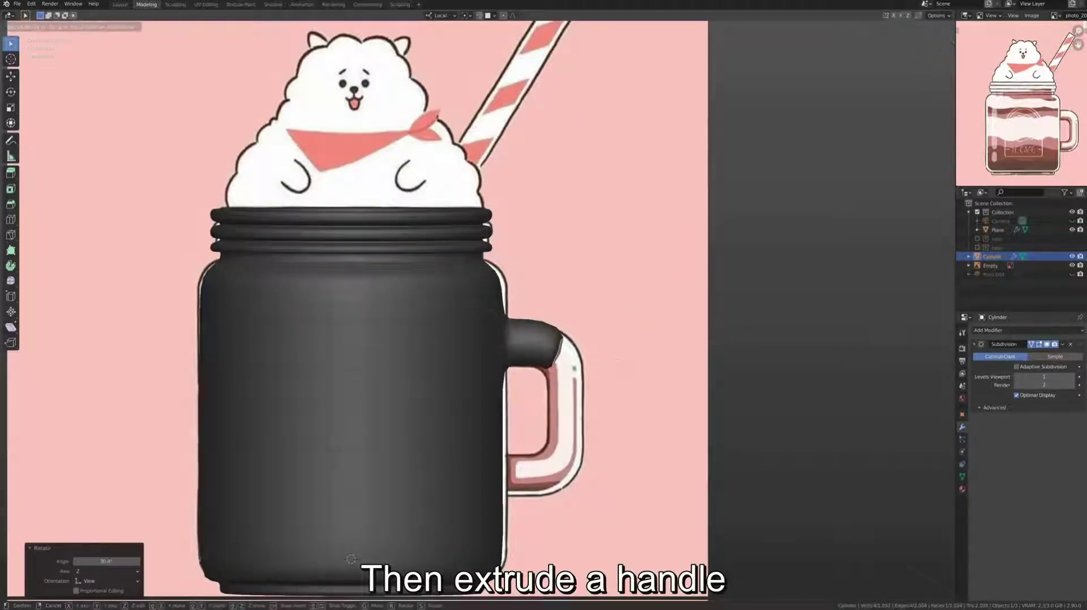
{"action": "left_click", "coordinate": [589, 348]}
{"action": "key", "text": "r"}
{"action": "left_click", "coordinate": [562, 384]}
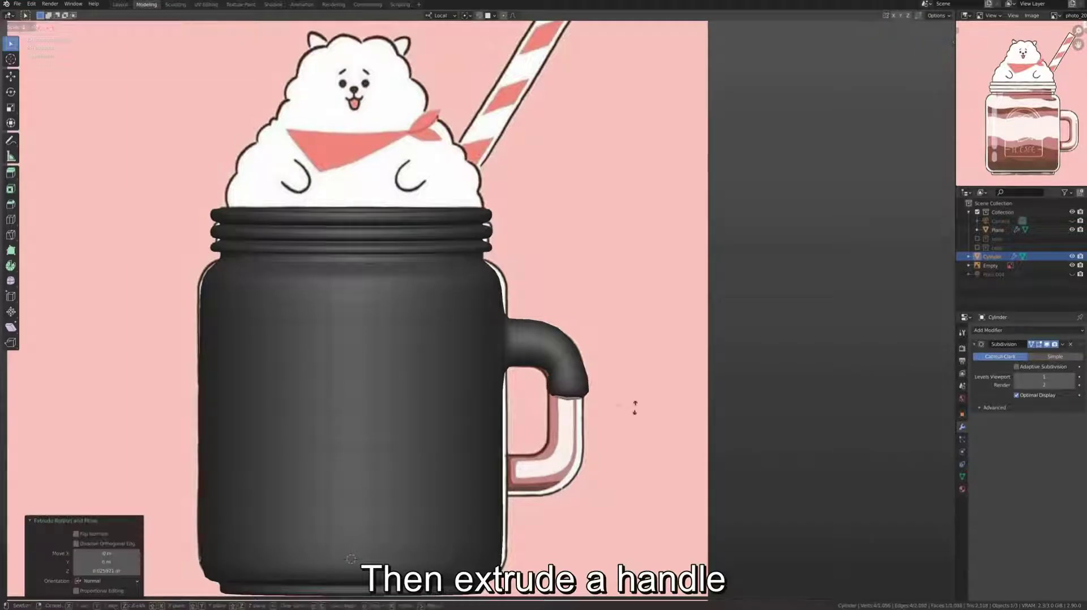
{"action": "key", "text": "e"}
{"action": "left_click", "coordinate": [607, 460]}
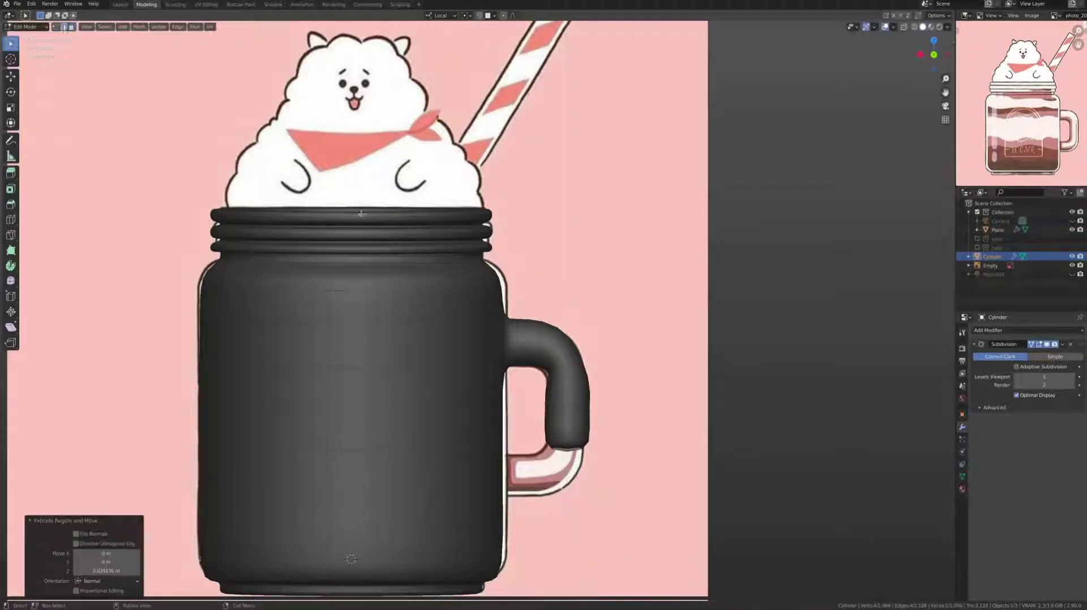
{"action": "key", "text": "e"}
{"action": "left_click", "coordinate": [560, 439]}
Bridge the handle's end loop into the jar's side.
{"action": "middle_click_drag", "start_coordinate": [396, 396], "coordinate": [465, 466]}
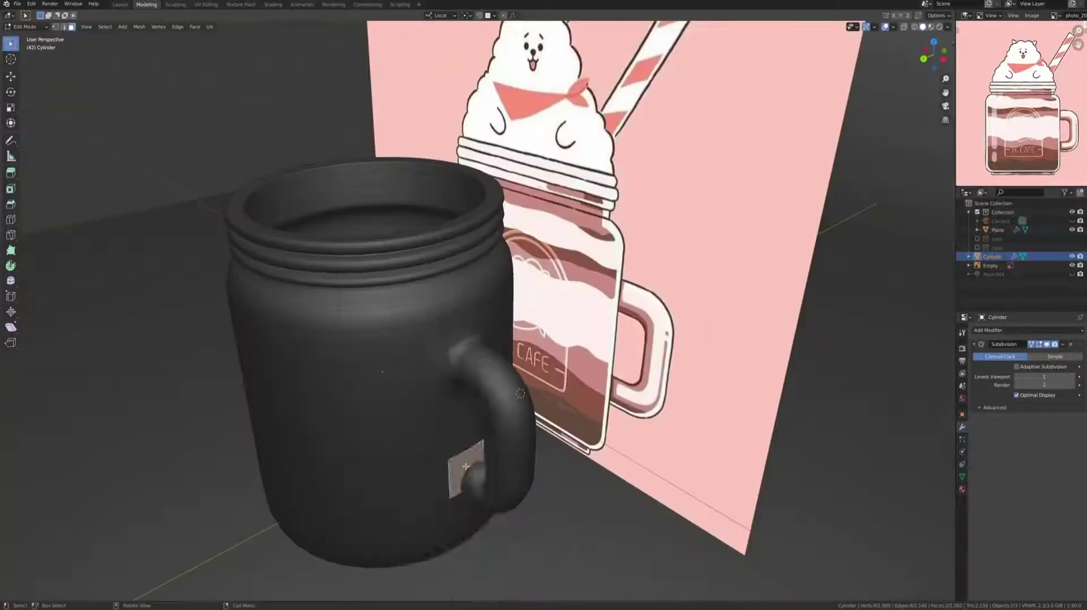
{"action": "right_click", "coordinate": [465, 467]}
{"action": "left_click", "coordinate": [439, 485]}
{"action": "key", "text": "KP_1"}
{"action": "scroll", "coordinate": [208, 127], "scroll_direction": "up", "scroll_amount": 3}
{"action": "scroll", "coordinate": [209, 127], "scroll_direction": "up", "scroll_amount": 2}
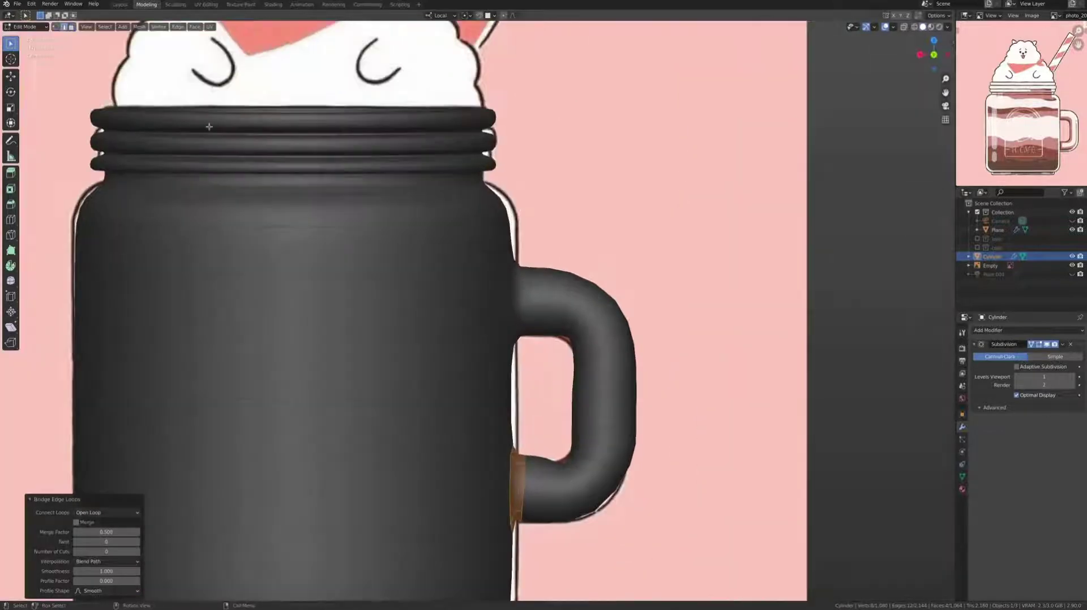
Edge-slide a handle loop and reposition a handle edge.
{"action": "left_click", "coordinate": [606, 461], "text": "alt"}
{"action": "right_click", "coordinate": [611, 384]}
{"action": "left_click", "coordinate": [600, 380]}
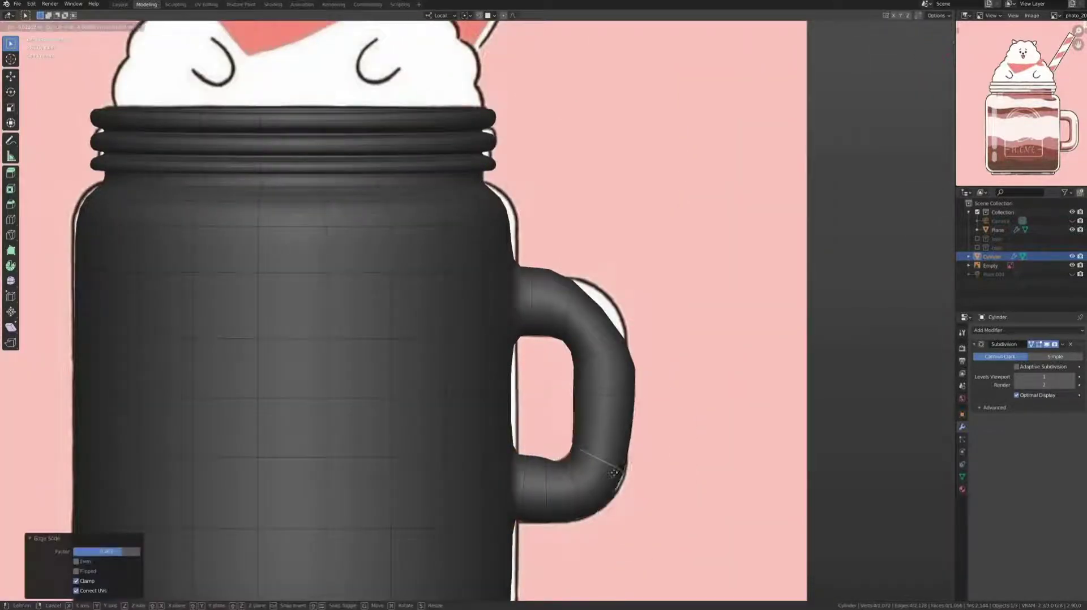
{"action": "left_click", "coordinate": [613, 473]}
{"action": "key", "text": "g"}
{"action": "key", "text": "g"}
{"action": "left_click", "coordinate": [675, 451]}
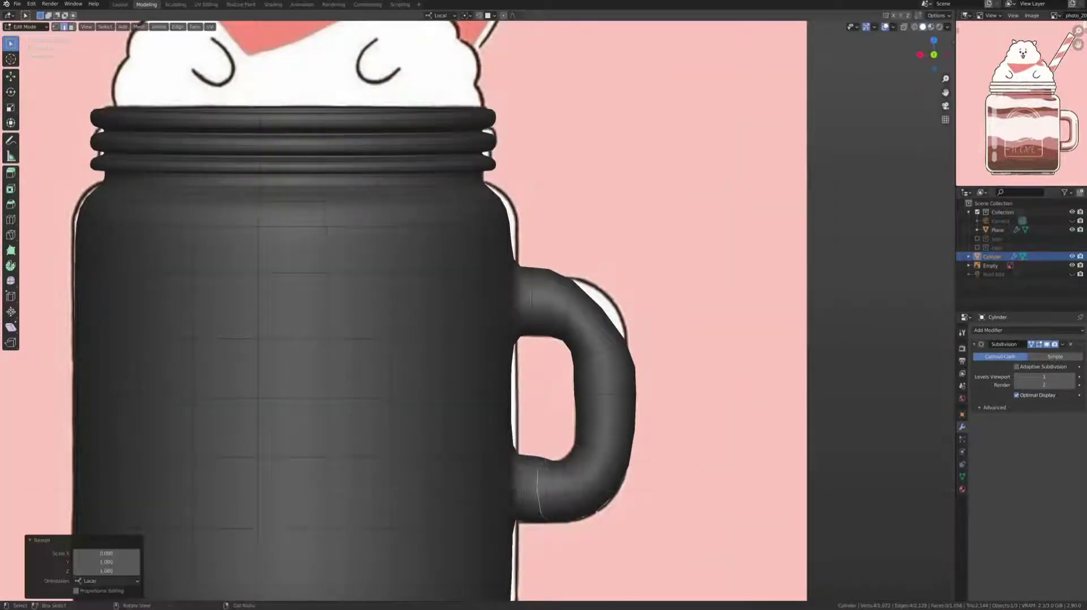
With X-ray on, move the handle vertices to match the reference handle's shape.
{"action": "key", "text": "alt+z"}
{"action": "left_click", "coordinate": [606, 488]}
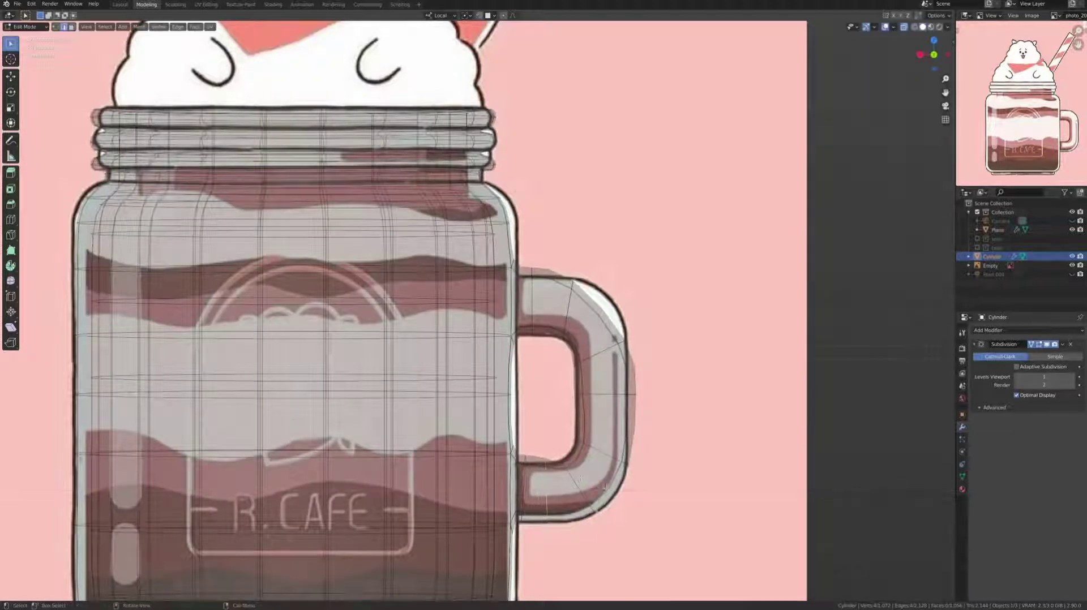
{"action": "left_click", "coordinate": [577, 448]}
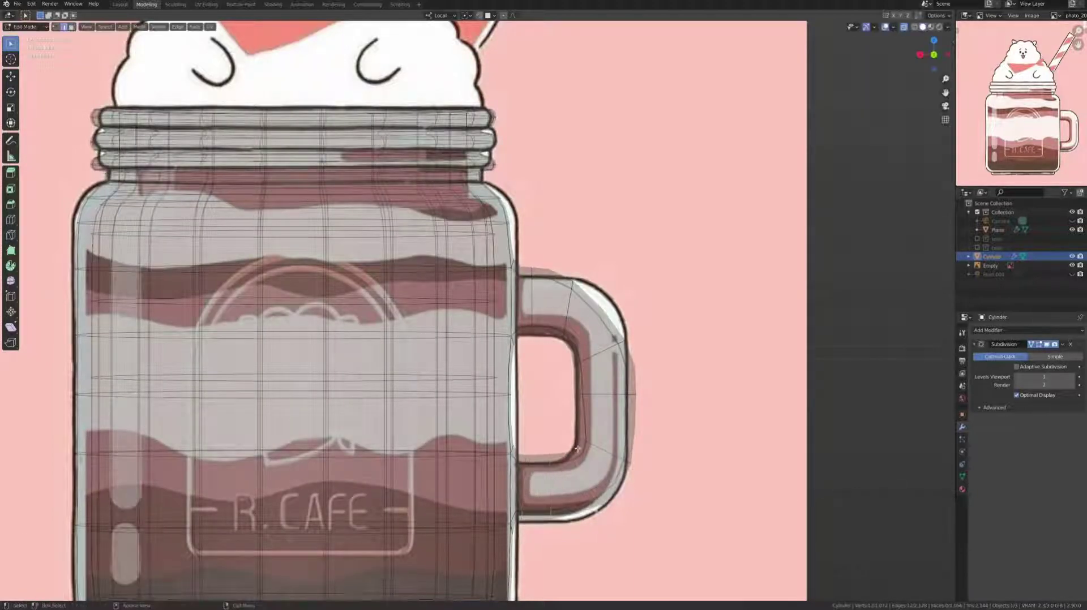
{"action": "key", "text": "g"}
{"action": "left_click", "coordinate": [671, 473]}
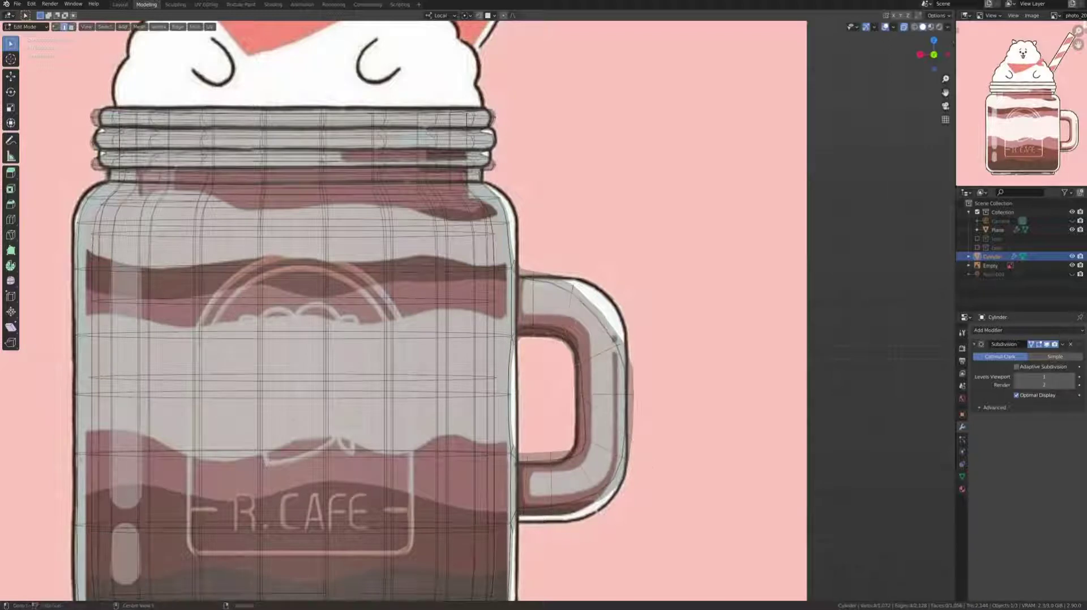
{"action": "key", "text": "g"}
{"action": "left_click", "coordinate": [600, 339]}
{"action": "key", "text": "g"}
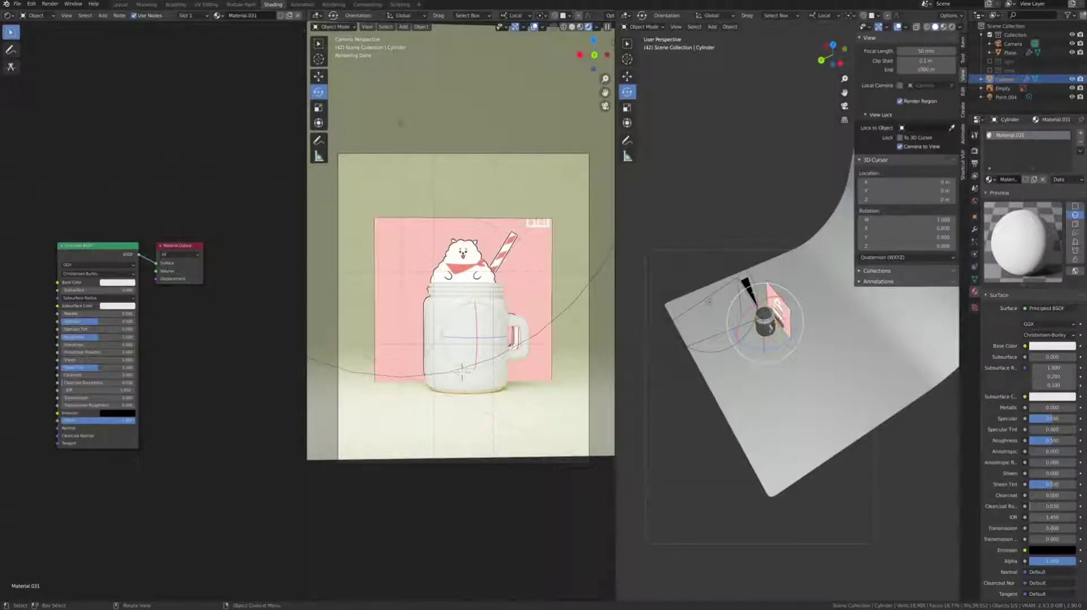
Replace the jar's surface shader with a Glass BSDF and hide the pink reference image.
{"action": "key", "text": "shift+a"}
{"action": "left_click", "coordinate": [169, 237]}
{"action": "left_click", "coordinate": [80, 170]}
{"action": "key", "text": "x"}
{"action": "left_click_drag", "start_coordinate": [106, 180], "coordinate": [156, 263]}
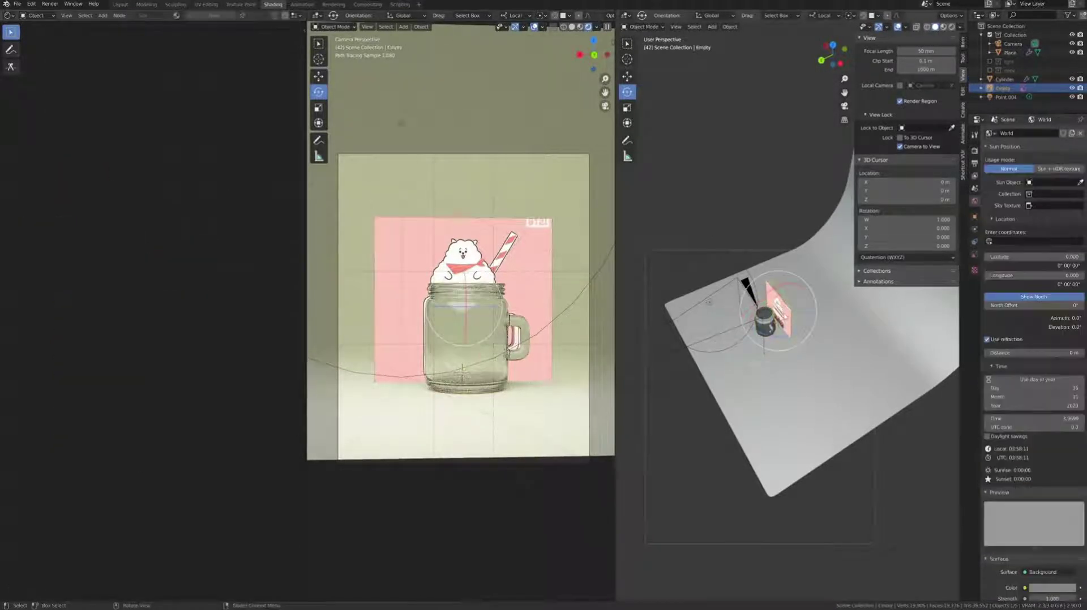
{"action": "key", "text": "h"}
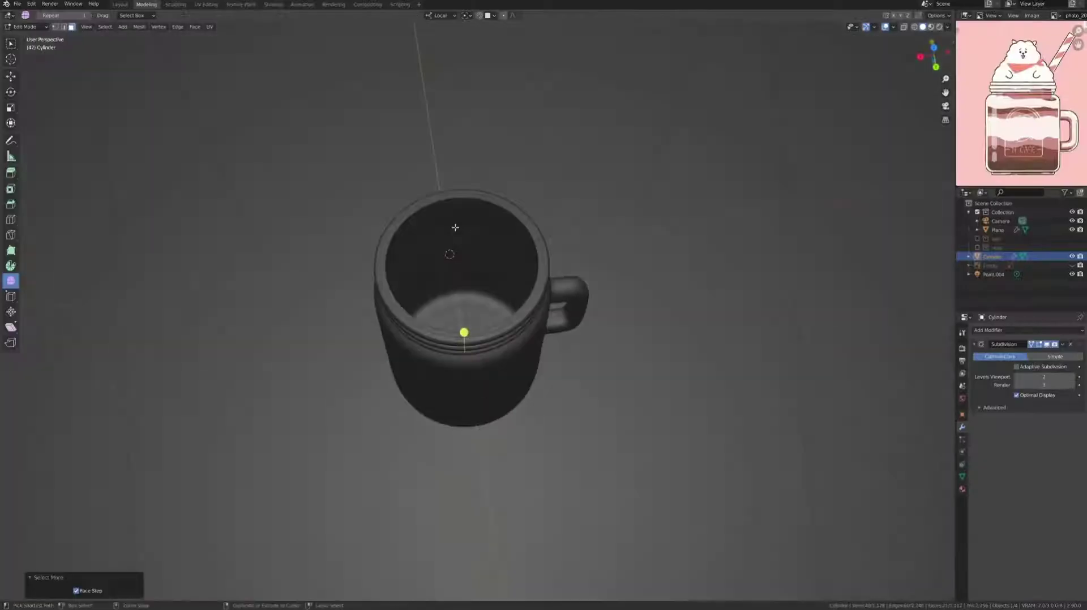
Duplicate the mug's inner faces in place and separate them into their own filling object.
{"action": "mouse_move", "coordinate": [455, 227]}
{"action": "middle_mouse_down"}
{"action": "mouse_move", "coordinate": [512, 202]}
{"action": "mouse_move", "coordinate": [563, 289]}
{"action": "middle_mouse_up"}
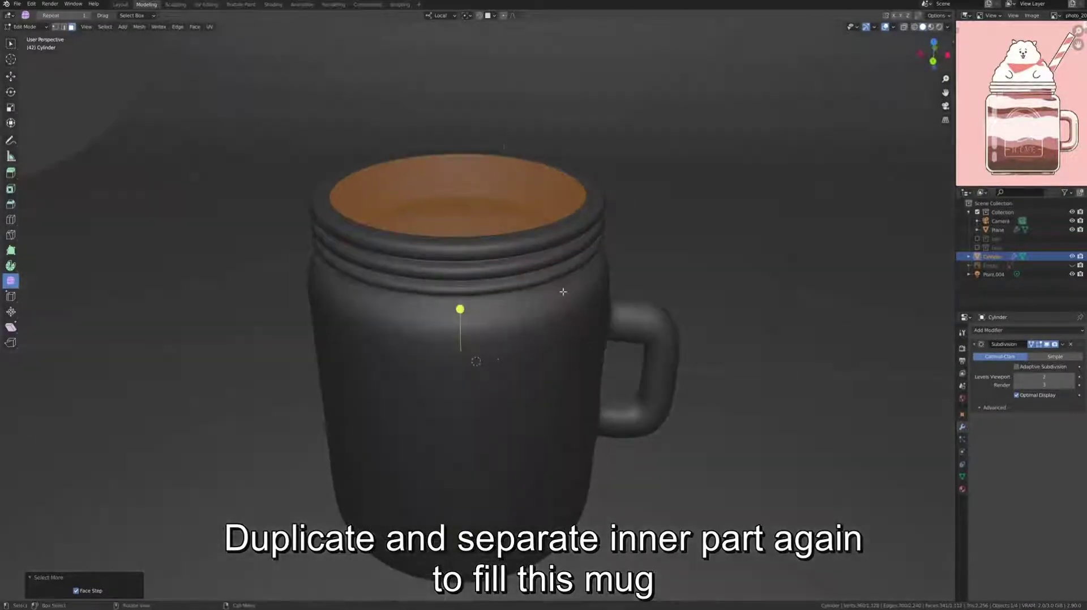
{"action": "key", "text": "shift+d"}
{"action": "right_click", "coordinate": [564, 288]}
{"action": "right_click", "coordinate": [453, 453]}
{"action": "left_click", "coordinate": [537, 456]}
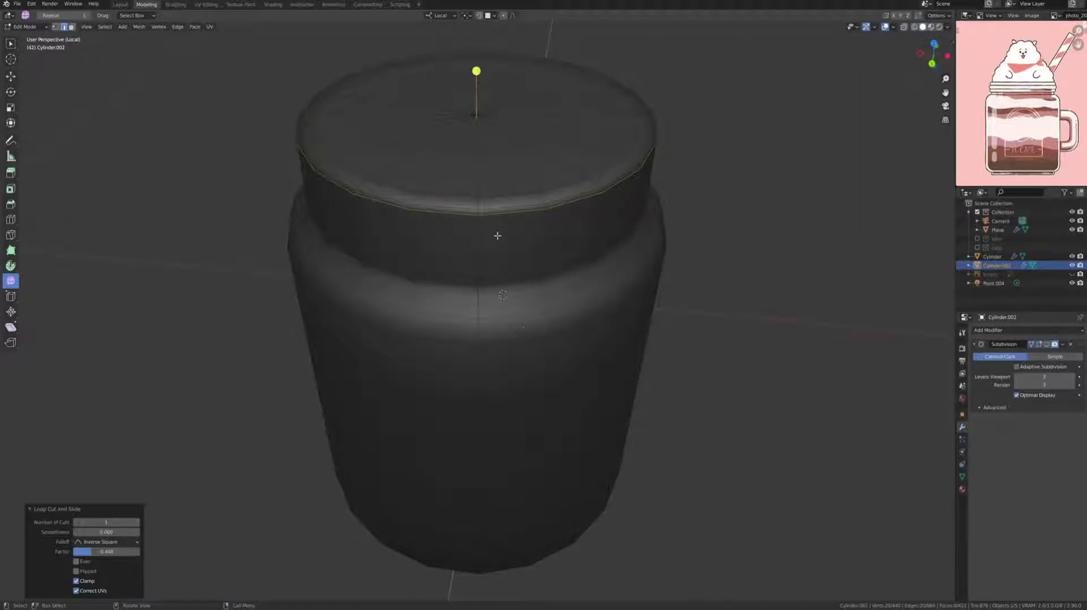
{"action": "middle_click_drag", "start_coordinate": [497, 236], "coordinate": [428, 329], "text": "shift"}
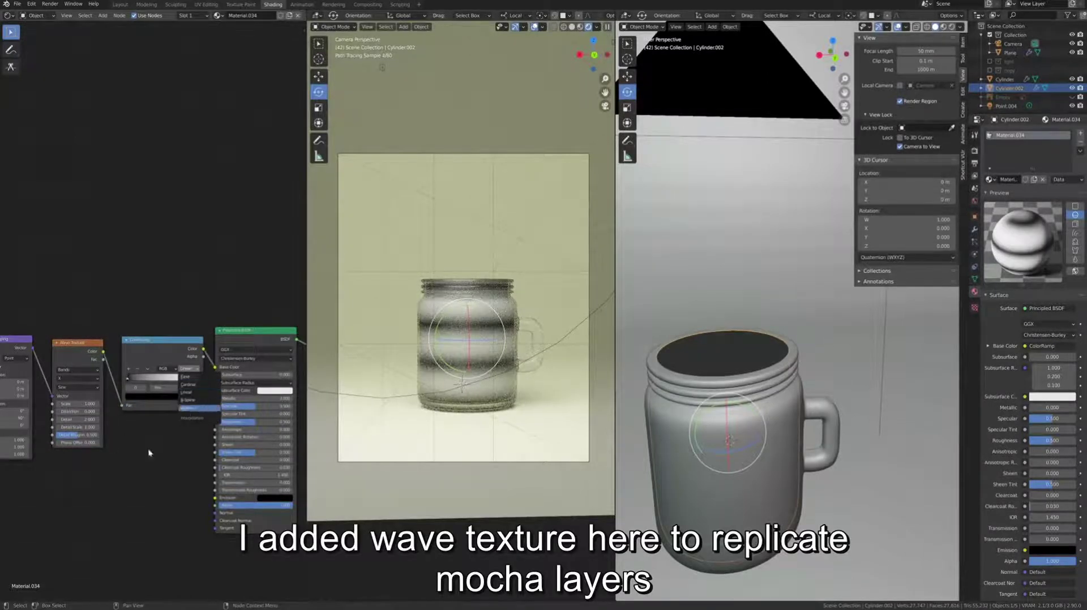
Set the ColorRamp to Constant with a grey stop, then move its stops and adjust Mapping scale and location.
{"action": "left_click", "coordinate": [190, 407]}
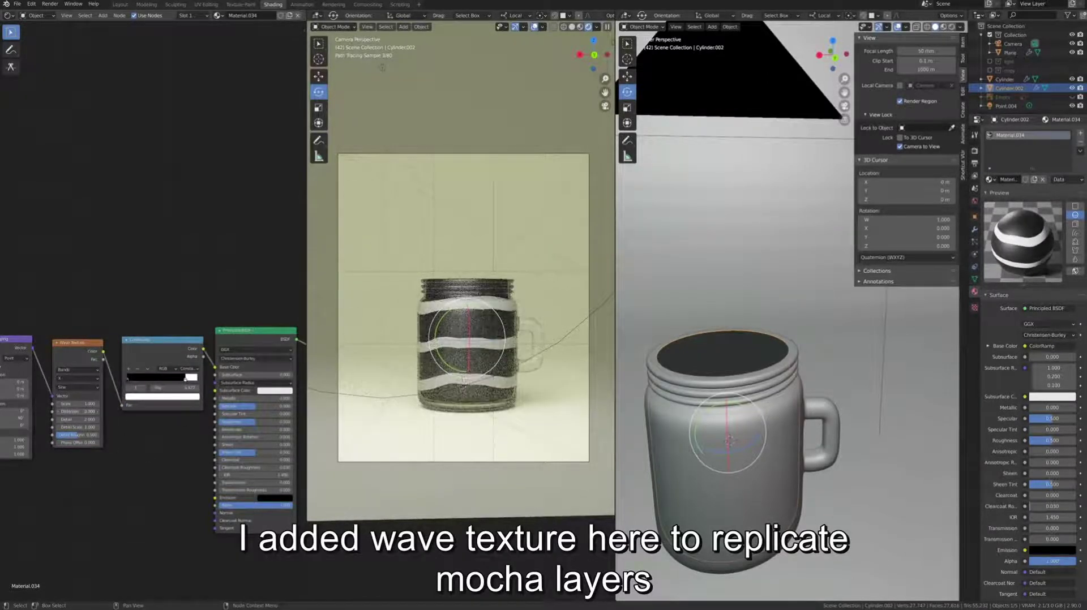
{"action": "left_click", "coordinate": [152, 399]}
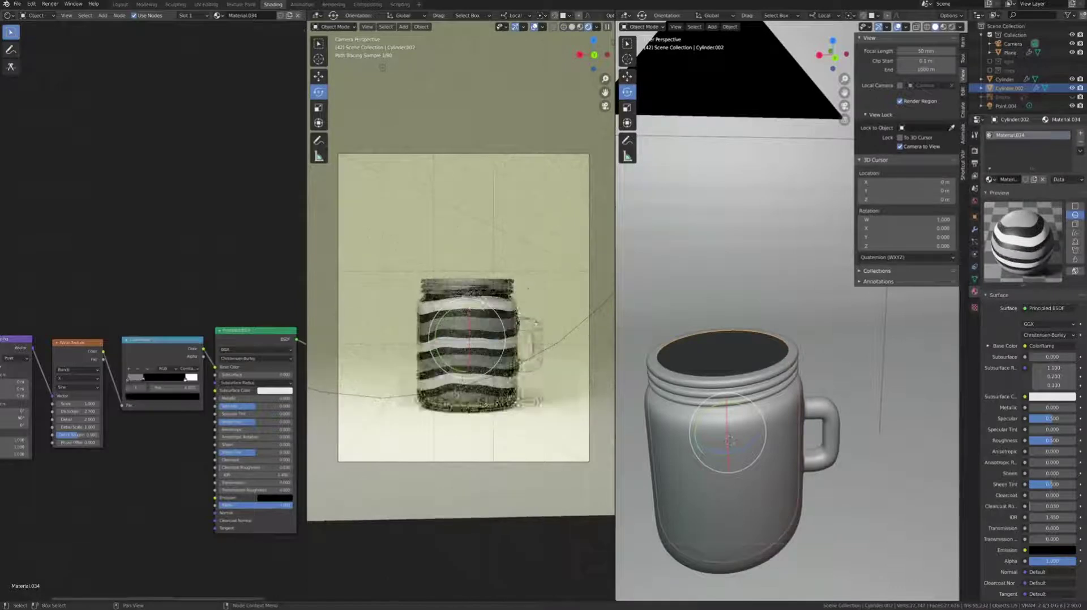
{"action": "left_click_drag", "start_coordinate": [186, 377], "coordinate": [165, 378]}
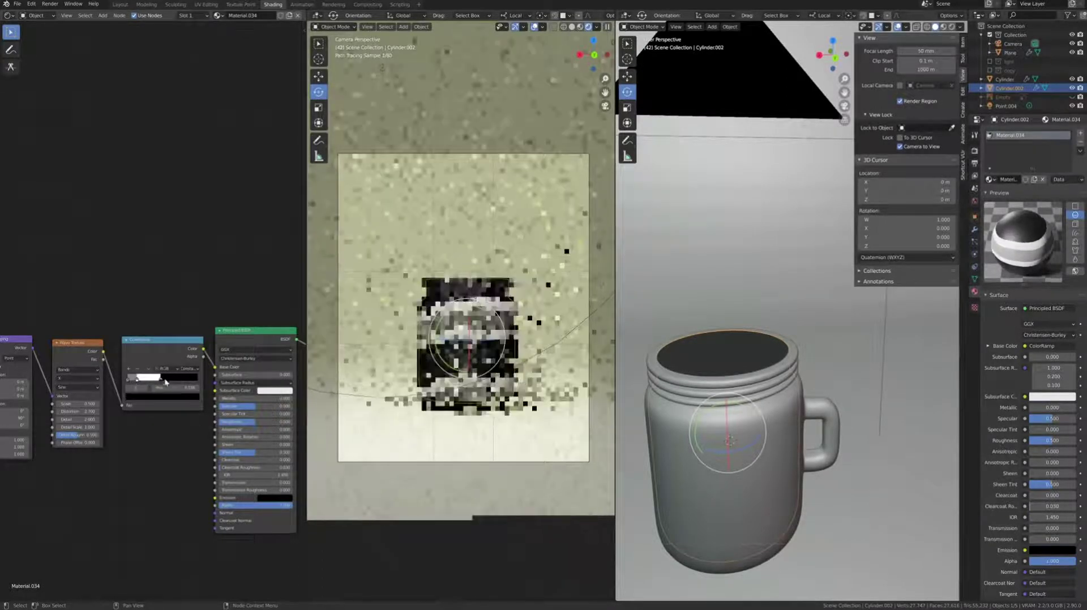
{"action": "middle_click_drag", "start_coordinate": [11, 439], "coordinate": [82, 436]}
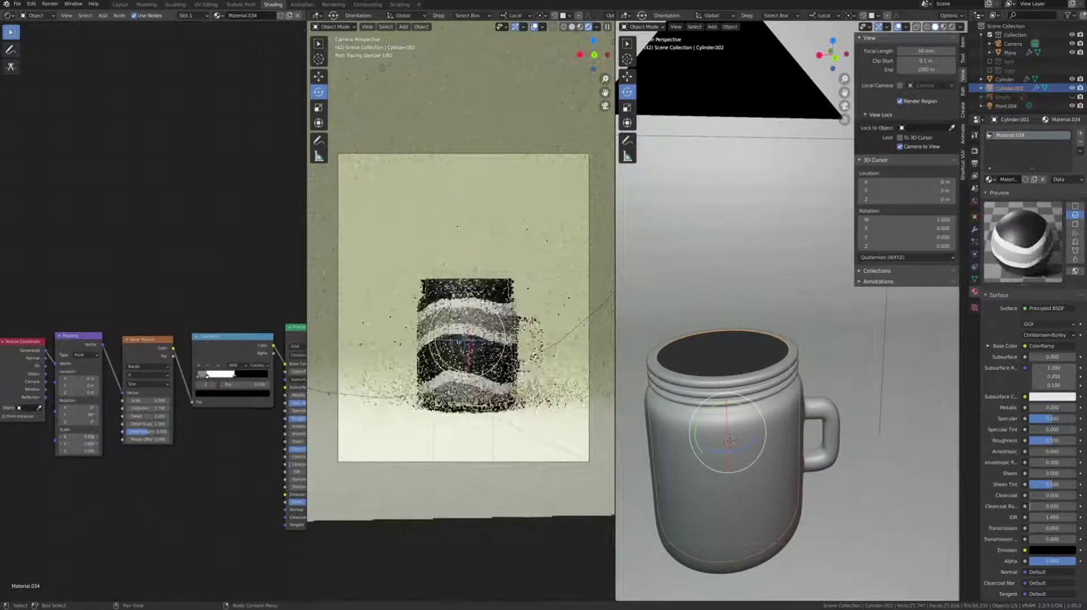
{"action": "left_click_drag", "start_coordinate": [81, 436], "coordinate": [79, 450]}
{"action": "left_click_drag", "start_coordinate": [79, 393], "coordinate": [105, 392]}
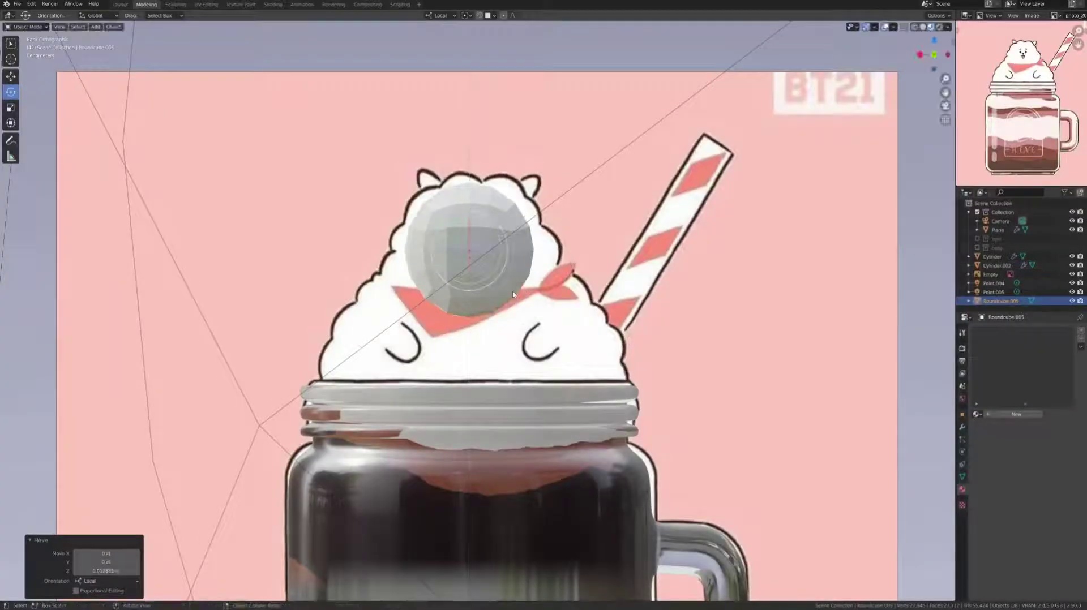
{"action": "key", "text": "Tab"}
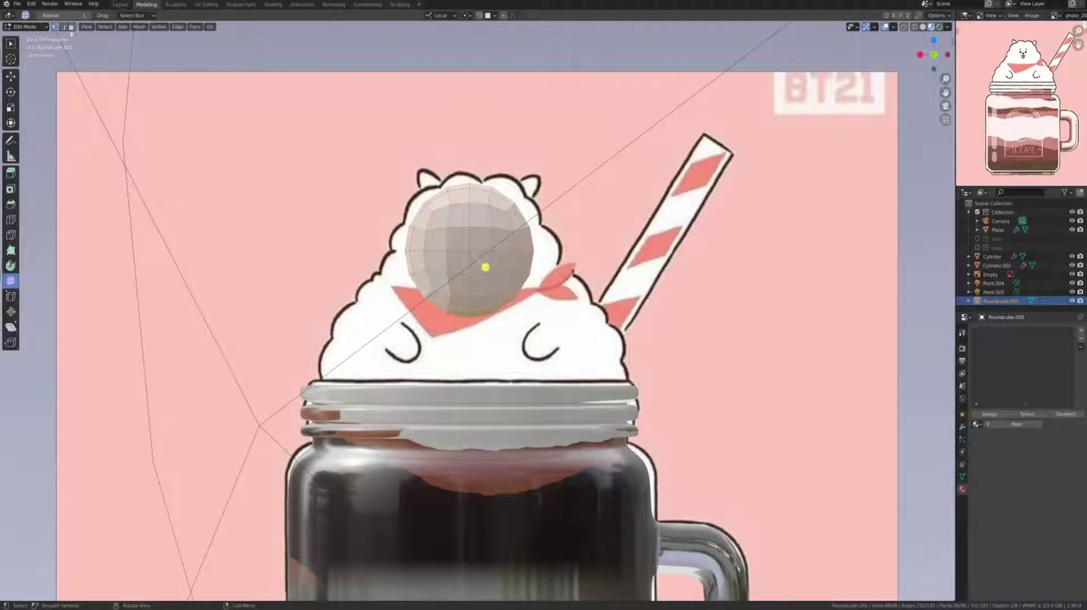
Stretch the body's lower half down and flatten its bottom edge to zero height.
{"action": "key", "text": "g"}
{"action": "key", "text": "z"}
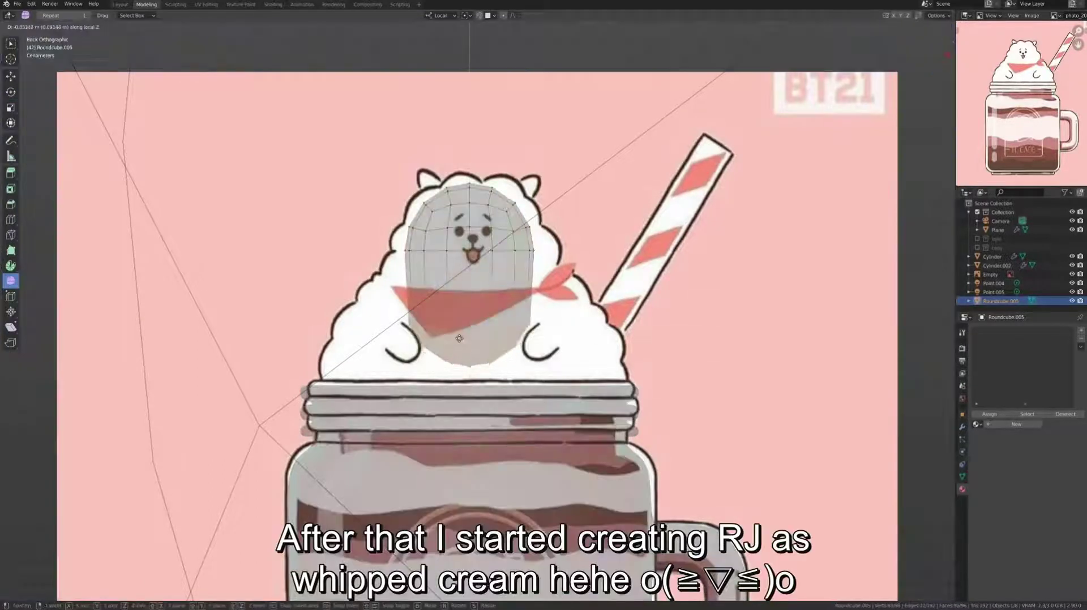
{"action": "left_click", "coordinate": [469, 411]}
{"action": "key", "text": "s"}
{"action": "key", "text": "z"}
{"action": "key", "text": "0"}
{"action": "key", "text": "Return"}
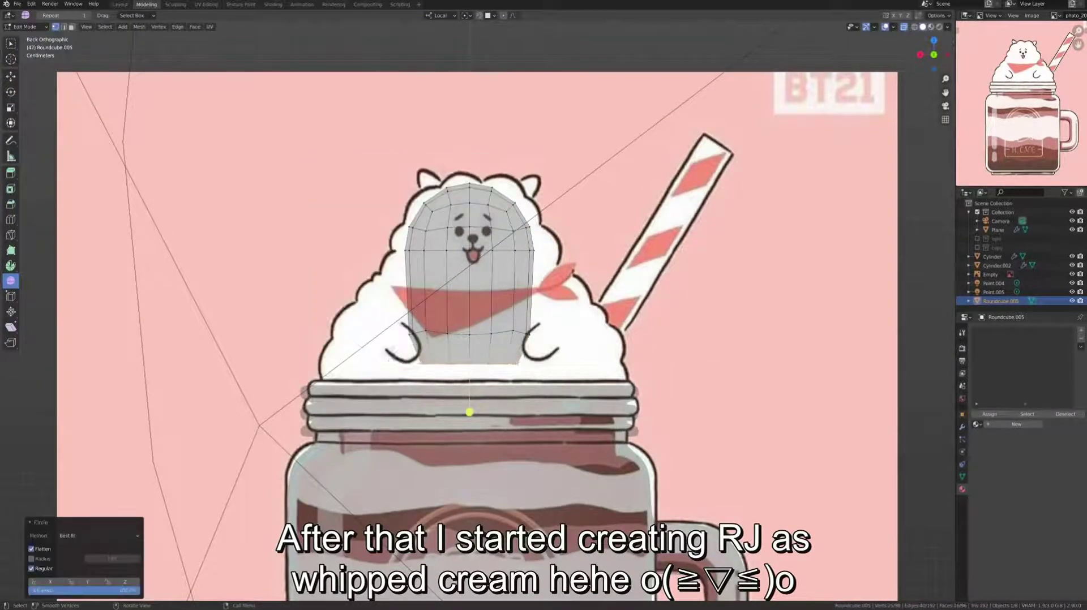
Lower the flattened bottom edge vertically until it sits at the jar rim.
{"action": "key", "text": "g"}
{"action": "key", "text": "z"}
{"action": "left_click", "coordinate": [469, 417]}
{"action": "key", "text": "g"}
{"action": "key", "text": "z"}
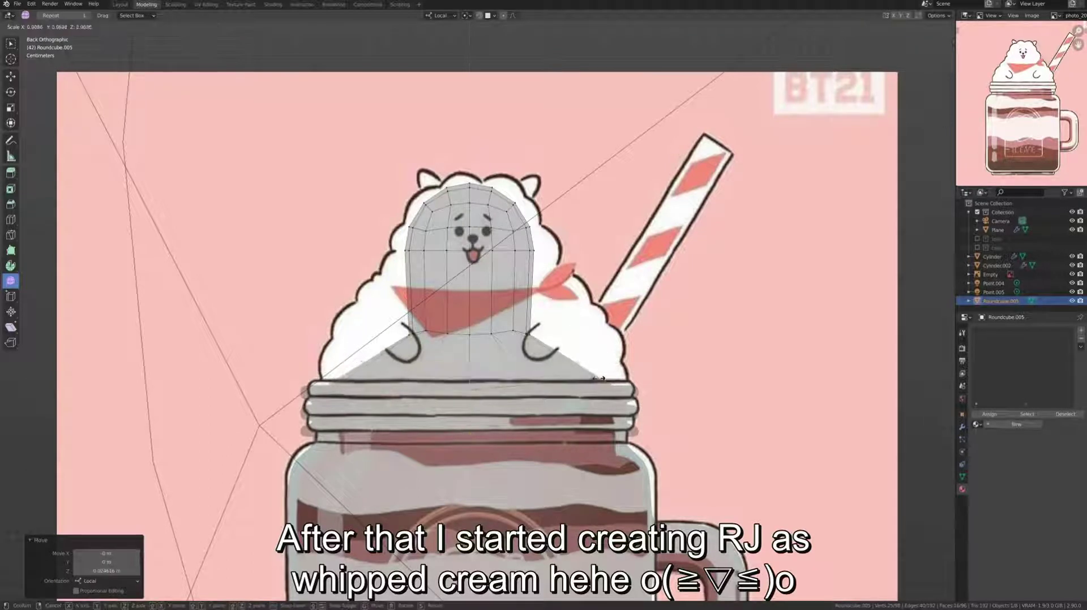
{"action": "left_click", "coordinate": [469, 390]}
Remove the middle bulge and add horizontal edge loops to straighten the body's sides.
{"action": "right_click", "coordinate": [469, 317]}
{"action": "left_click", "coordinate": [566, 351]}
{"action": "key", "text": "ctrl+z"}
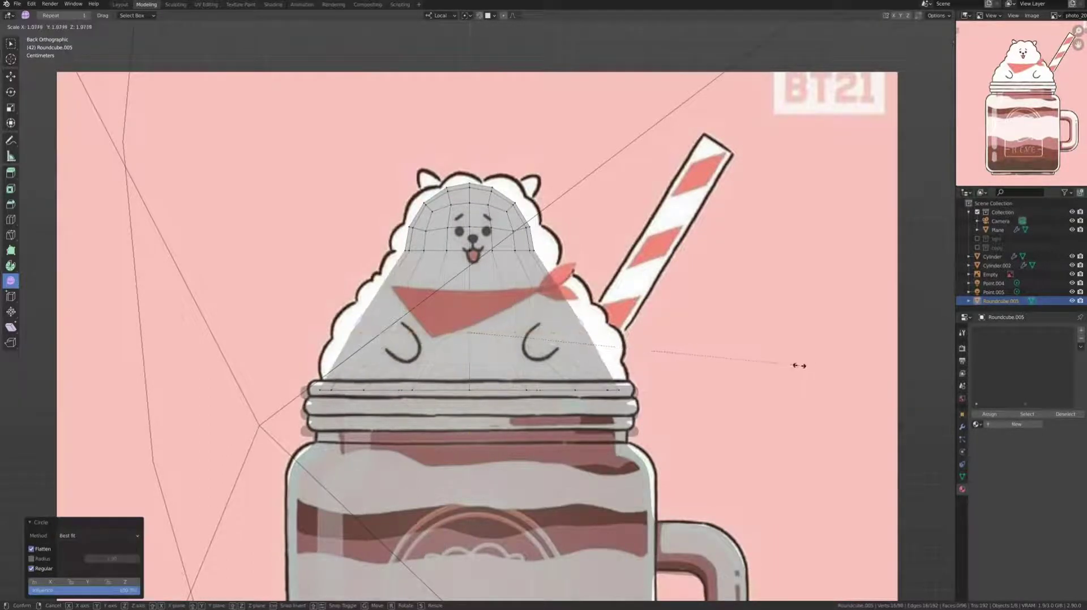
{"action": "key", "text": "ctrl+r"}
{"action": "left_click", "coordinate": [470, 273]}
{"action": "right_click", "coordinate": [469, 273]}
{"action": "key", "text": "shift+r"}
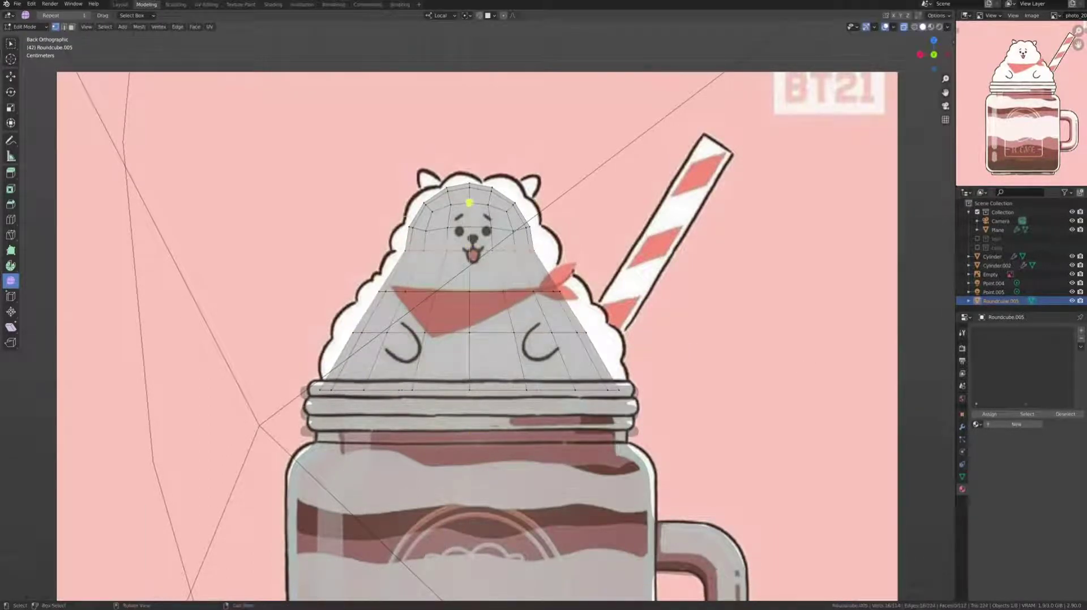
{"action": "right_click", "coordinate": [541, 231]}
{"action": "left_click", "coordinate": [504, 259]}
{"action": "scroll", "coordinate": [504, 259], "scroll_direction": "up", "scroll_amount": 2}
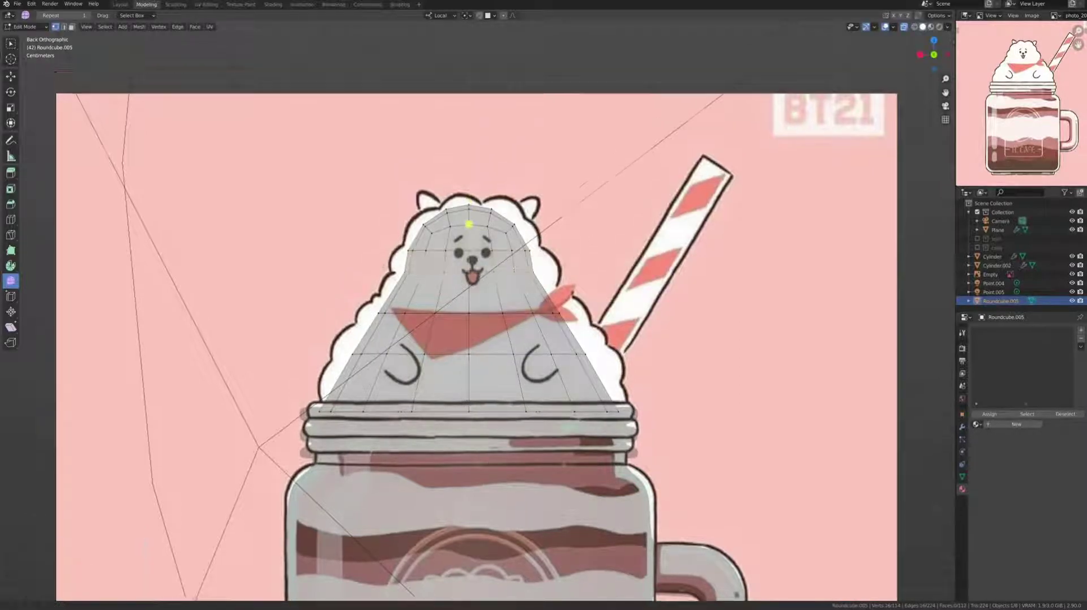
Smooth the bear body with a Subdivision modifier set to render level 3.
{"action": "key", "text": "Tab"}
{"action": "key", "text": "ctrl+1"}
{"action": "key", "text": "Tab"}
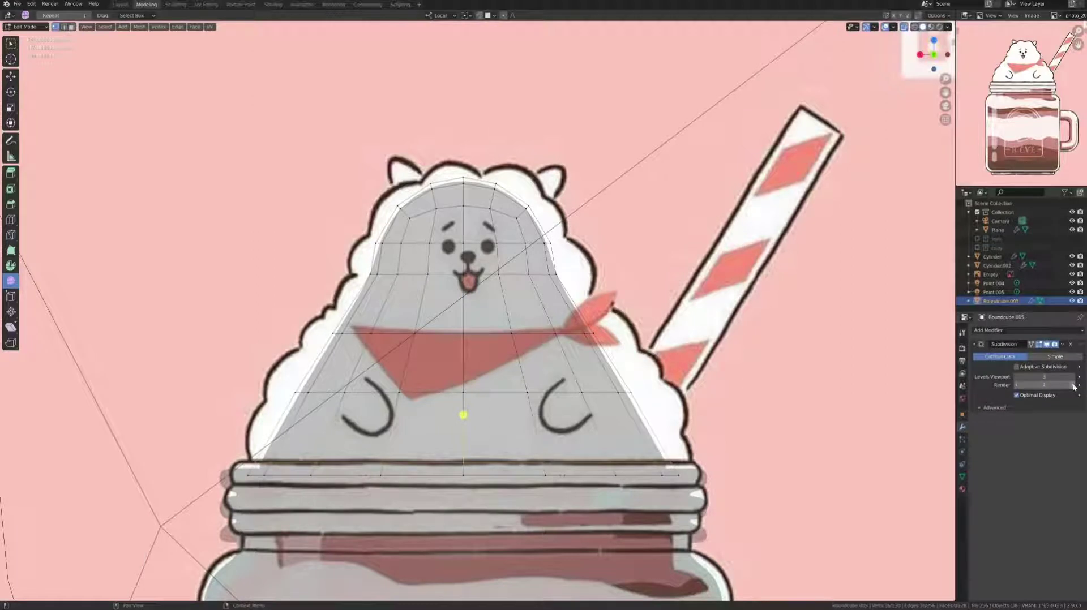
{"action": "left_click", "coordinate": [1074, 386]}
{"action": "key", "text": "Tab"}
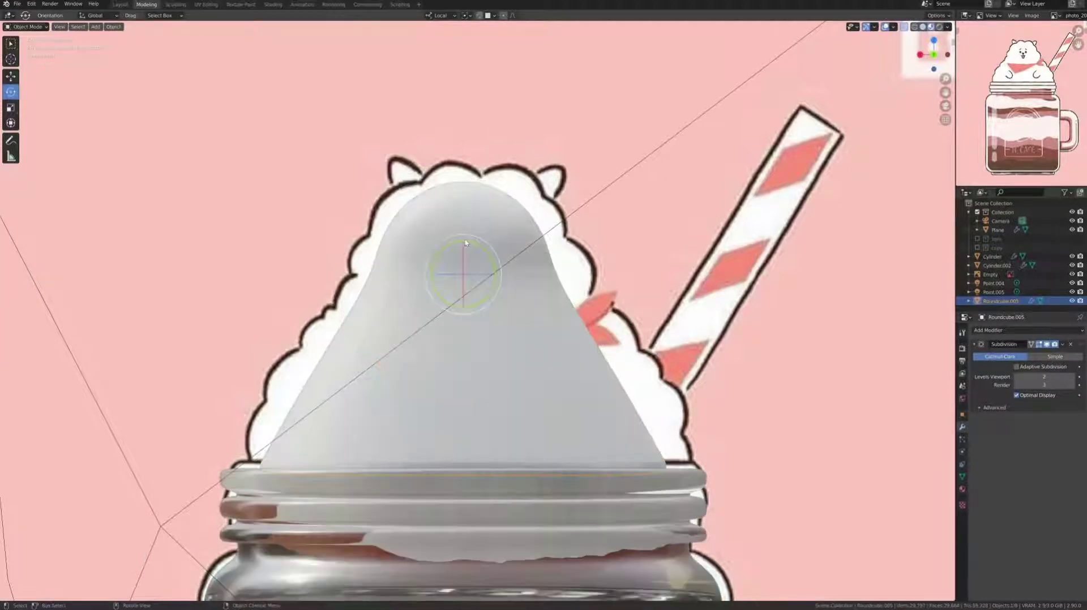
Rotate the new eye sphere 90 degrees around the X axis.
{"action": "key", "text": "r"}
{"action": "key", "text": "x"}
{"action": "key", "text": "9"}
{"action": "key", "text": "0"}
{"action": "key", "text": "Return"}
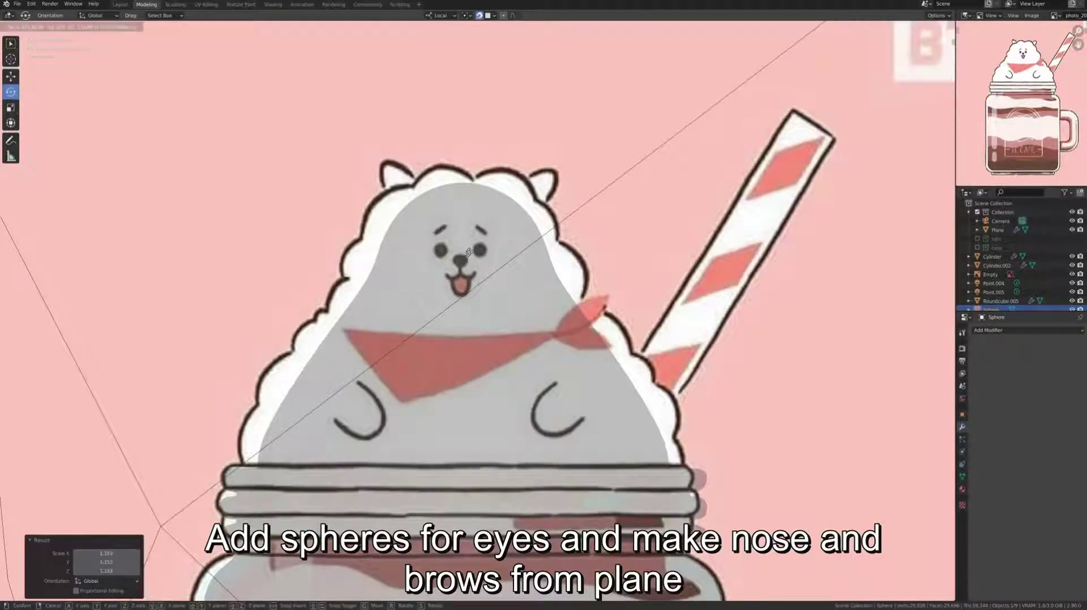
Shrink the eye sphere and shade it smooth.
{"action": "left_click", "coordinate": [469, 252]}
{"action": "key", "text": "alt+z"}
{"action": "right_click", "coordinate": [480, 247]}
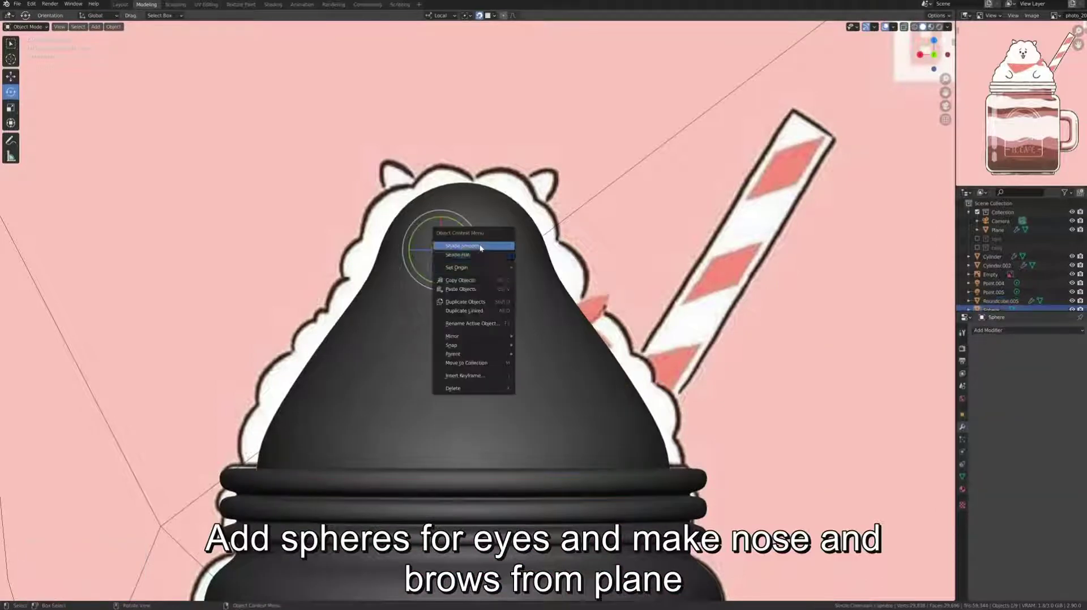
{"action": "left_click", "coordinate": [480, 247]}
{"action": "key", "text": "alt+z"}
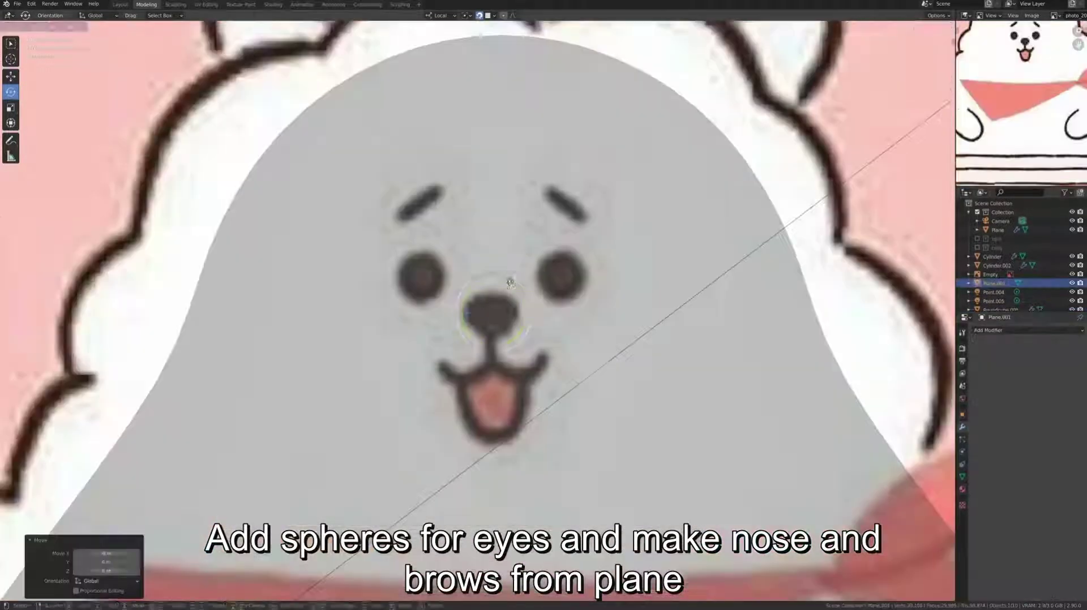
Shape a small plane into the nose, positioned and sized over the drawn nose.
{"action": "key", "text": "s"}
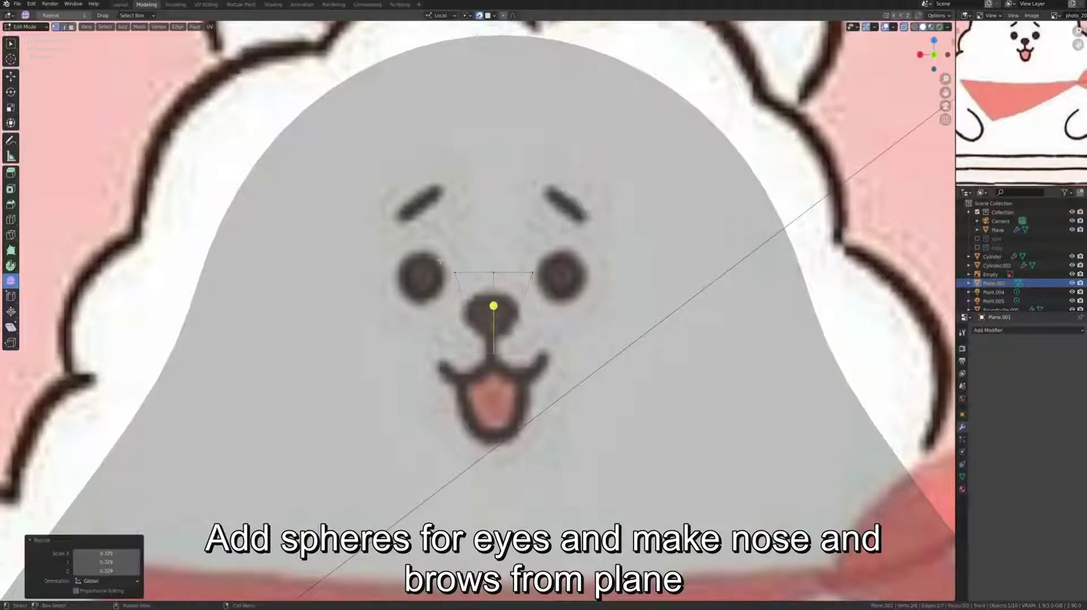
{"action": "key", "text": "g"}
{"action": "left_click", "coordinate": [492, 342]}
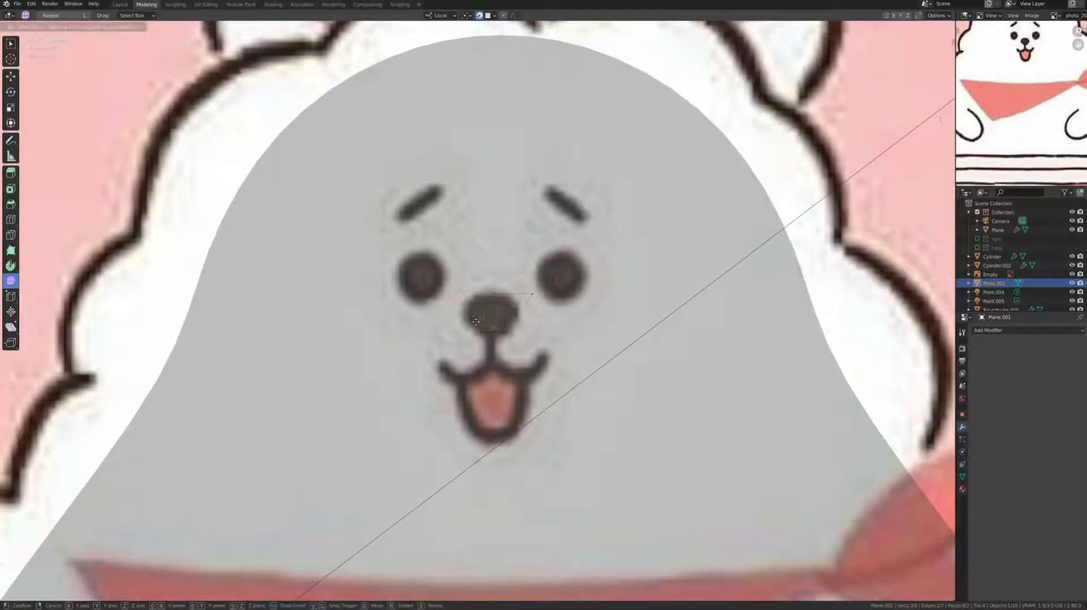
{"action": "left_click", "coordinate": [458, 311]}
{"action": "key", "text": "s"}
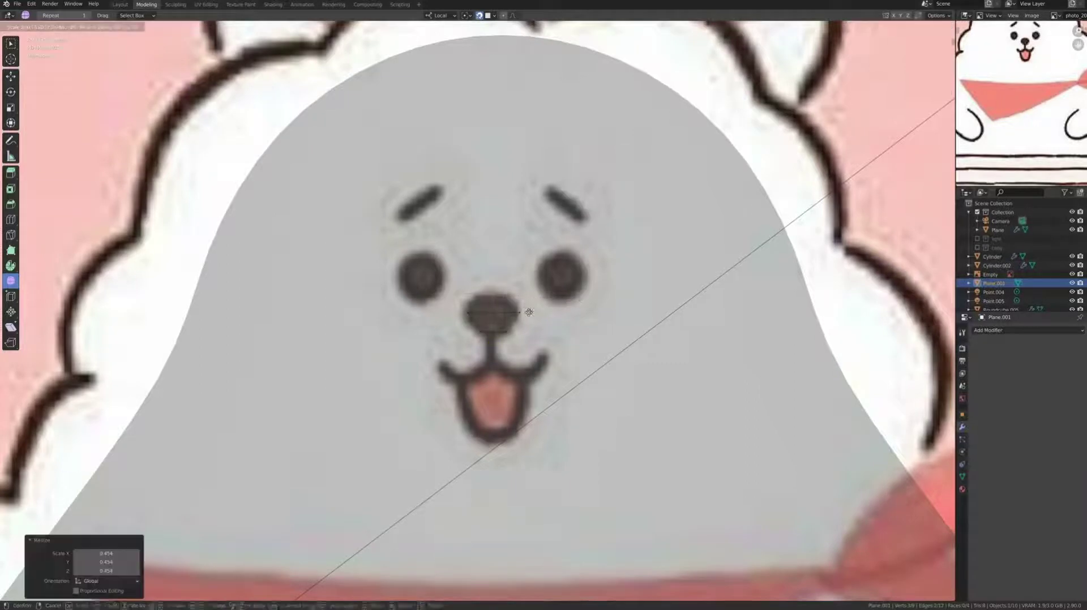
{"action": "left_click", "coordinate": [482, 309]}
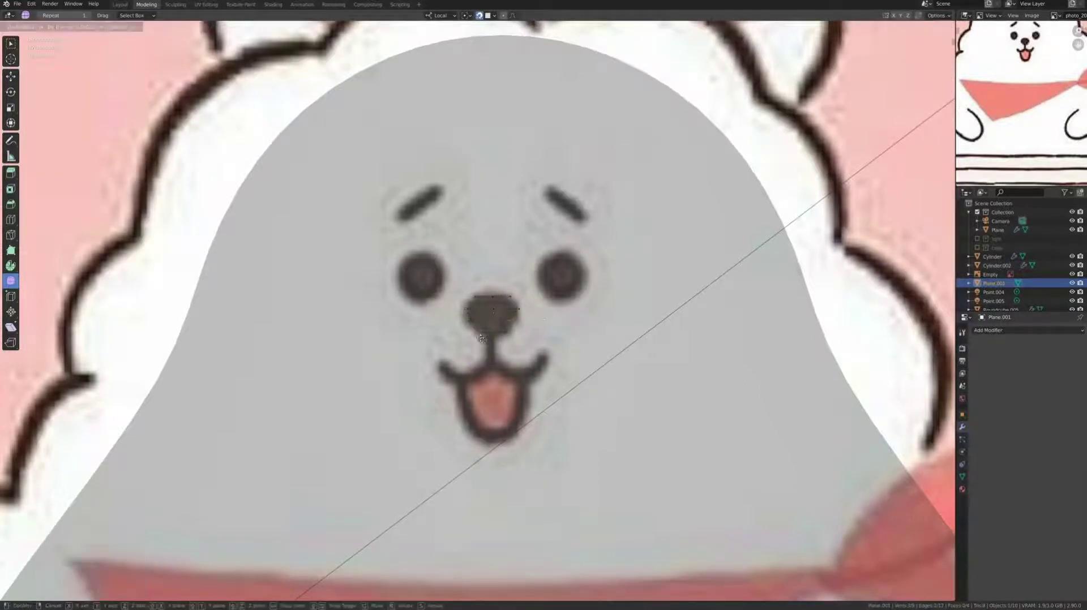
{"action": "left_click", "coordinate": [492, 340]}
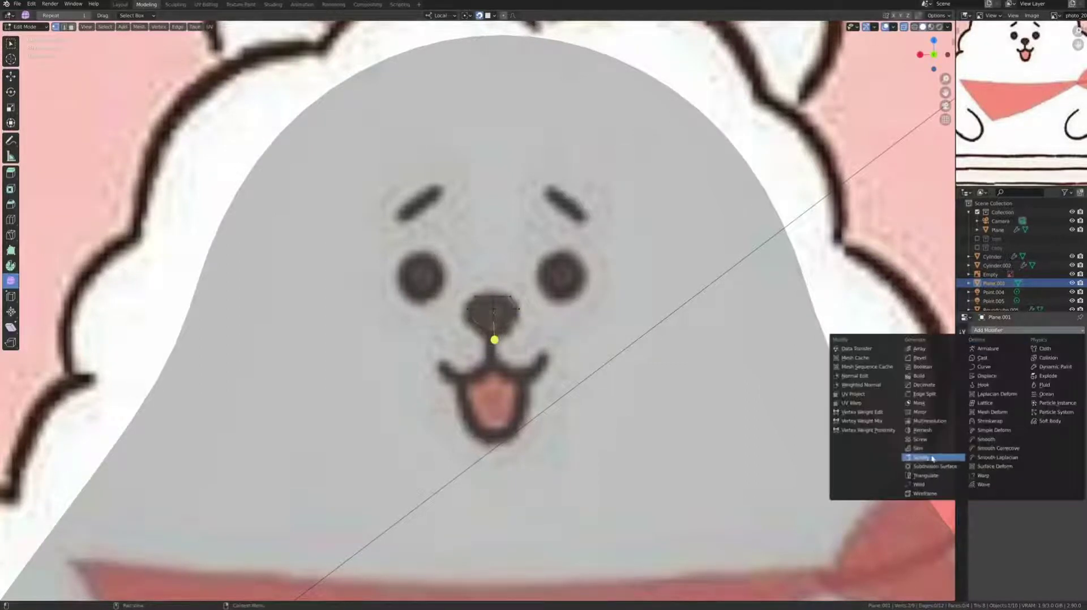
{"action": "key", "text": "Tab"}
{"action": "key", "text": "alt+z"}
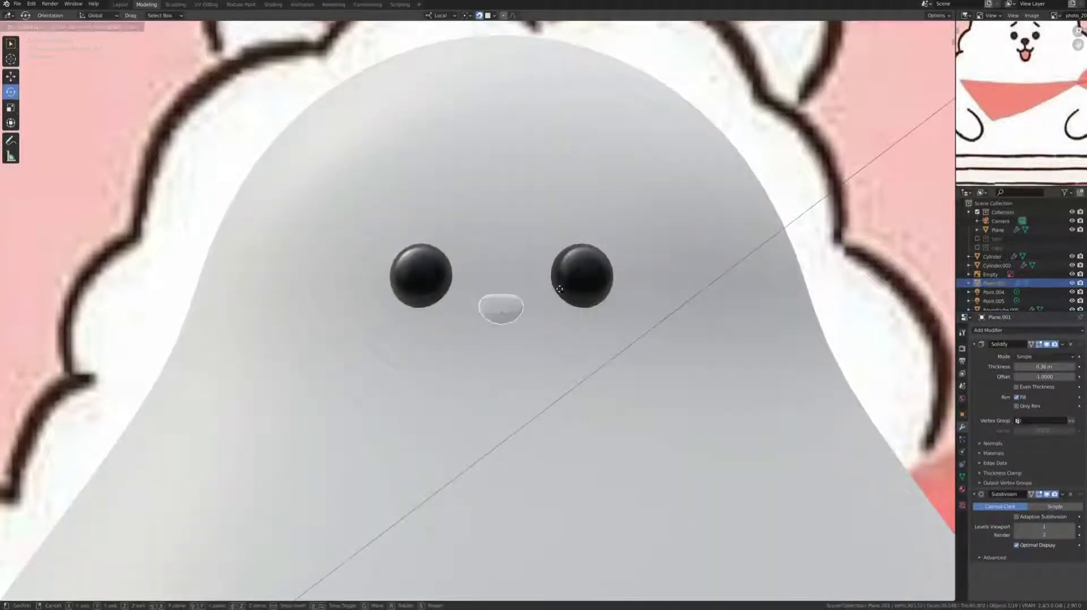
Scale the eyebrow plane and place its point on the drawn brow.
{"action": "right_click", "coordinate": [399, 263]}
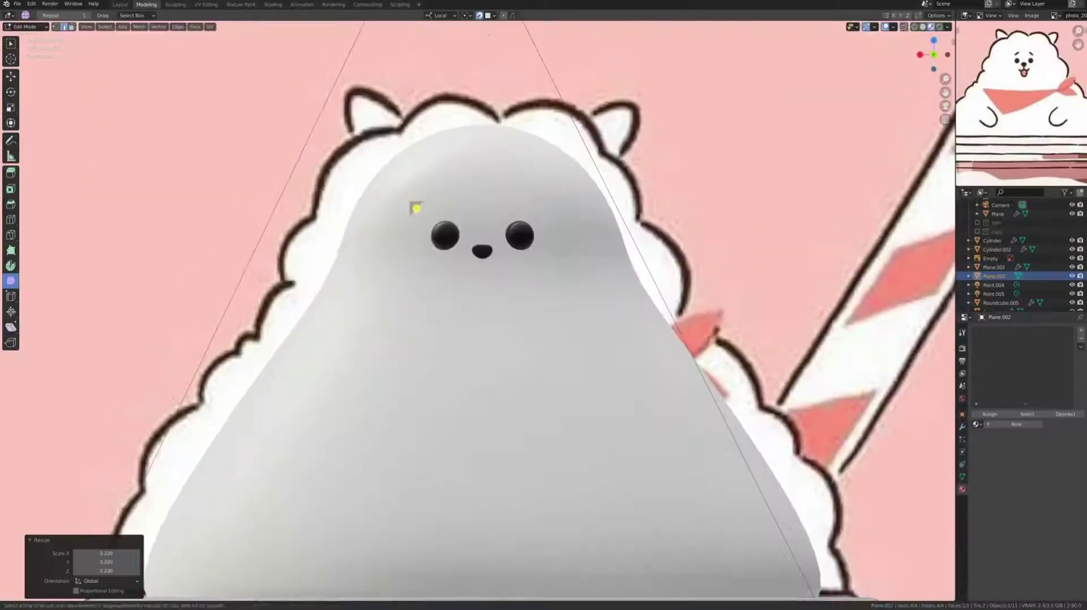
{"action": "key", "text": "s"}
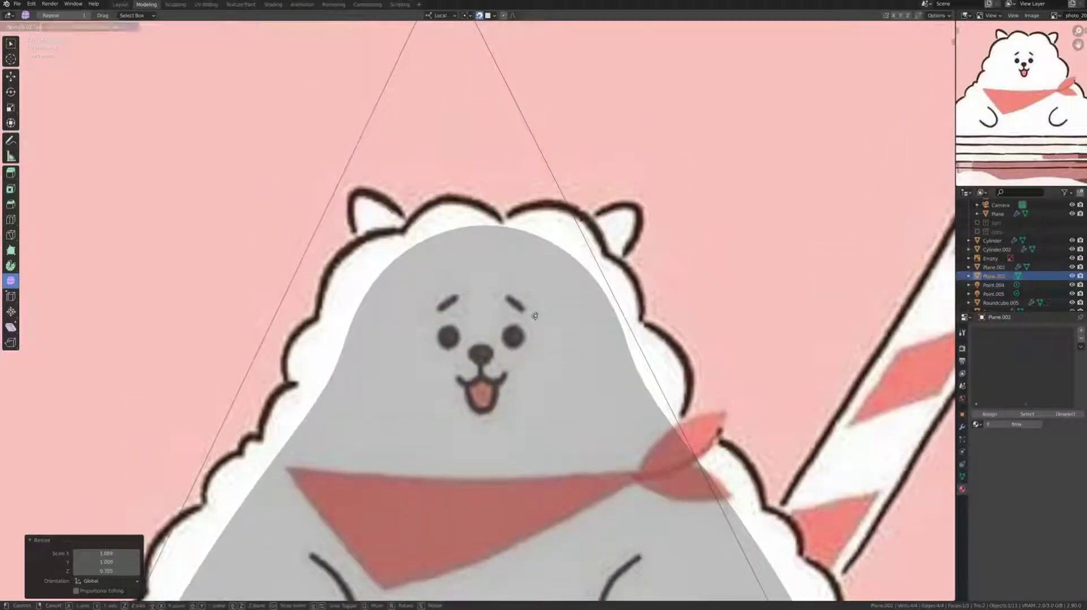
{"action": "left_click", "coordinate": [535, 316]}
{"action": "scroll", "coordinate": [449, 308], "scroll_direction": "up", "scroll_amount": 3}
{"action": "left_click", "coordinate": [421, 326]}
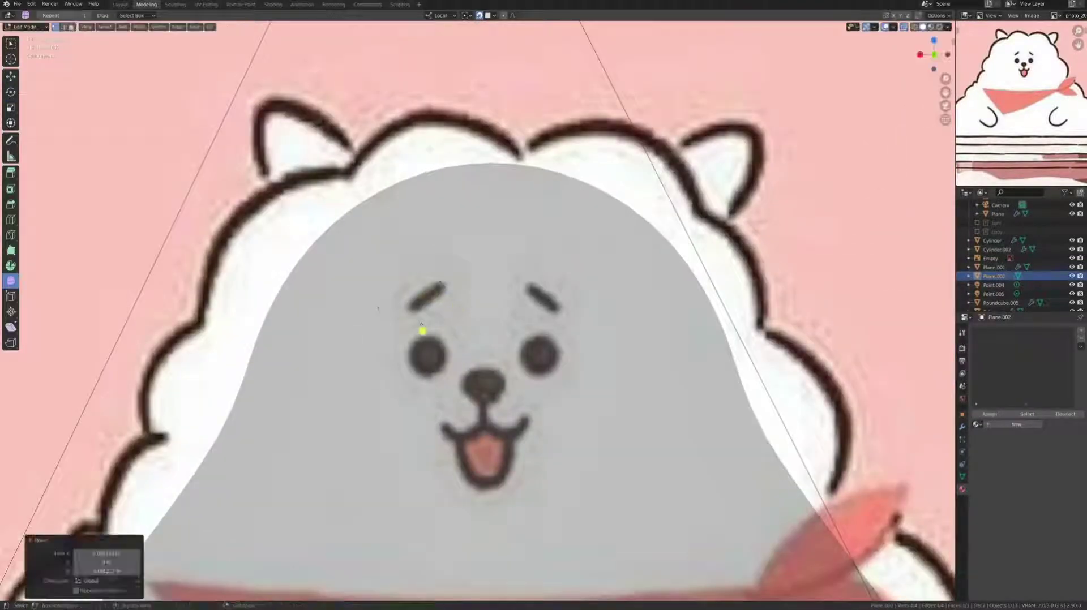
Give the eyebrow Subdivision Surface and Mirror modifiers for a second, mirrored brow.
{"action": "left_click", "coordinate": [962, 427]}
{"action": "left_click", "coordinate": [1026, 330]}
{"action": "left_click", "coordinate": [933, 466]}
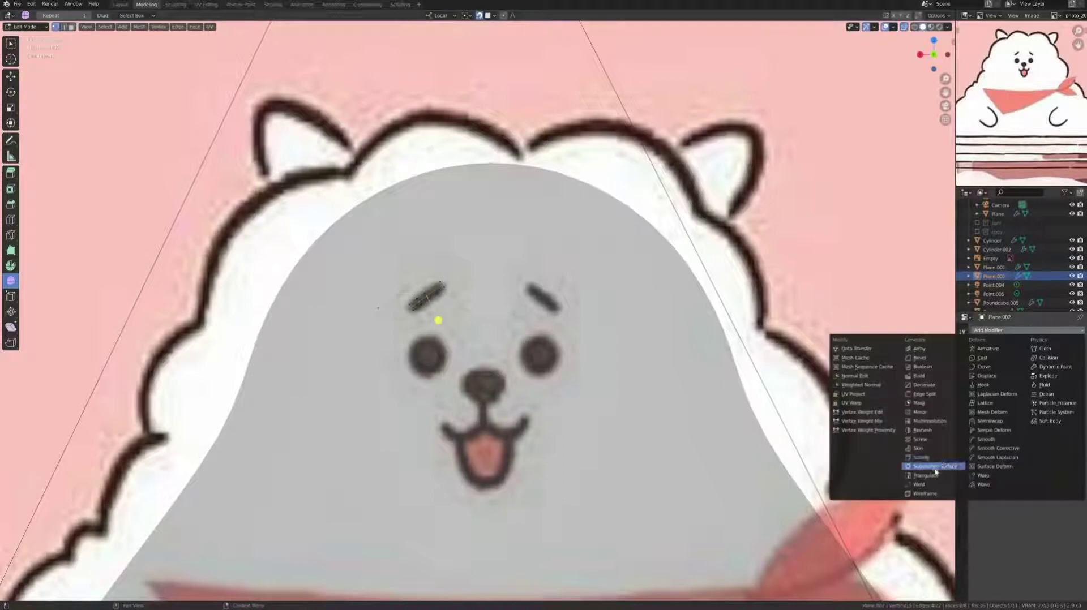
{"action": "left_click", "coordinate": [1025, 330]}
{"action": "left_click", "coordinate": [924, 456]}
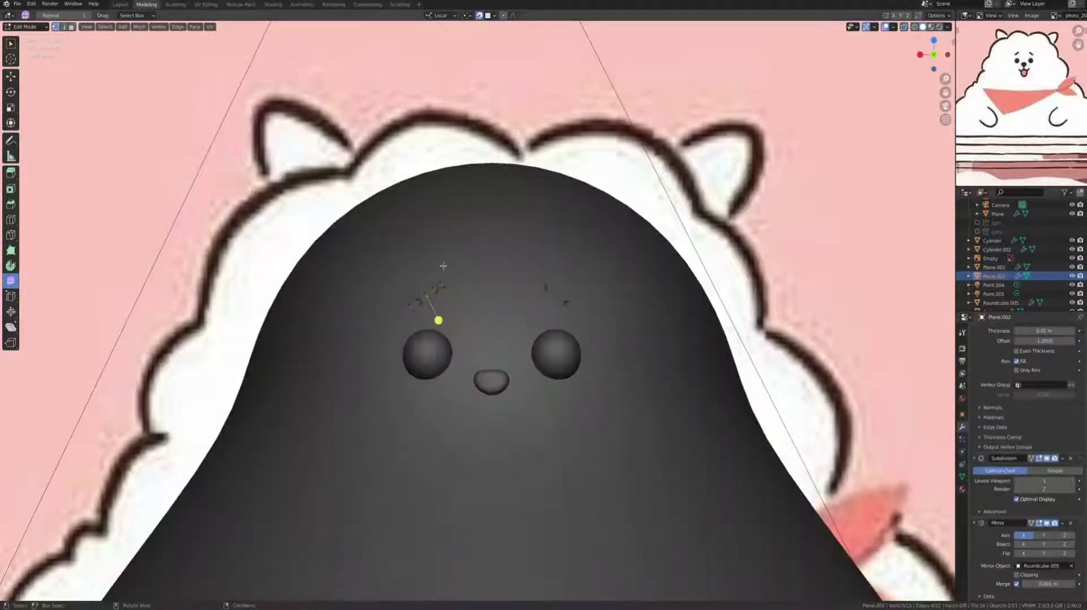
Apply the eyebrow's scale and select the eyebrow object.
{"action": "key", "text": "Tab"}
{"action": "key", "text": "ctrl+a"}
{"action": "left_click", "coordinate": [432, 306]}
{"action": "scroll", "coordinate": [1048, 364], "scroll_direction": "up", "scroll_amount": 2}
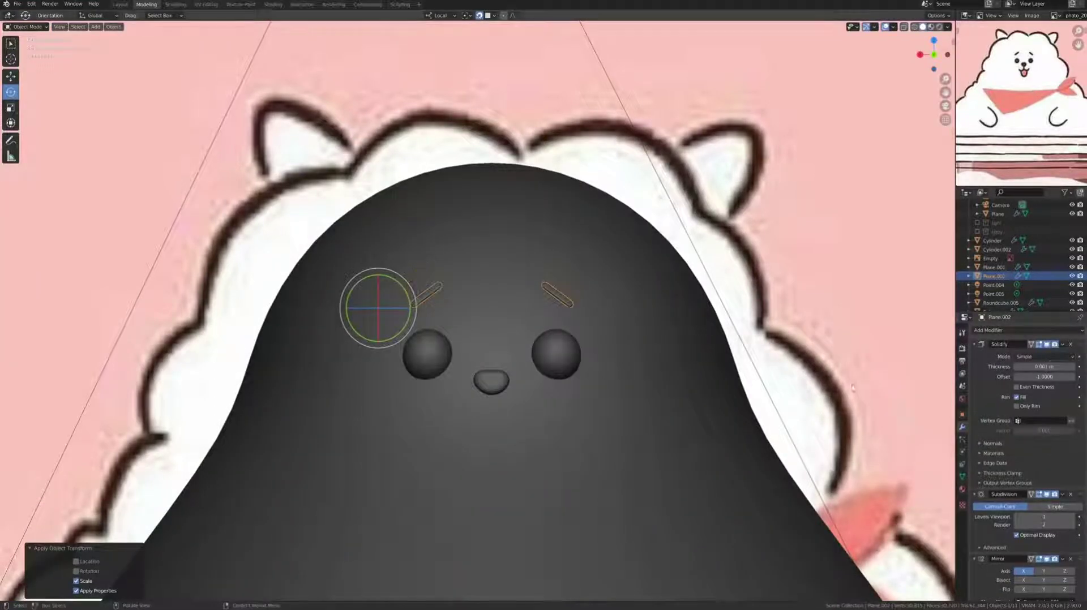
{"action": "left_click", "coordinate": [431, 346], "text": "shift"}
Link the eye sphere's dark material to the eyebrows with Ctrl+L.
{"action": "key", "text": "ctrl+l"}
{"action": "left_click", "coordinate": [587, 397]}
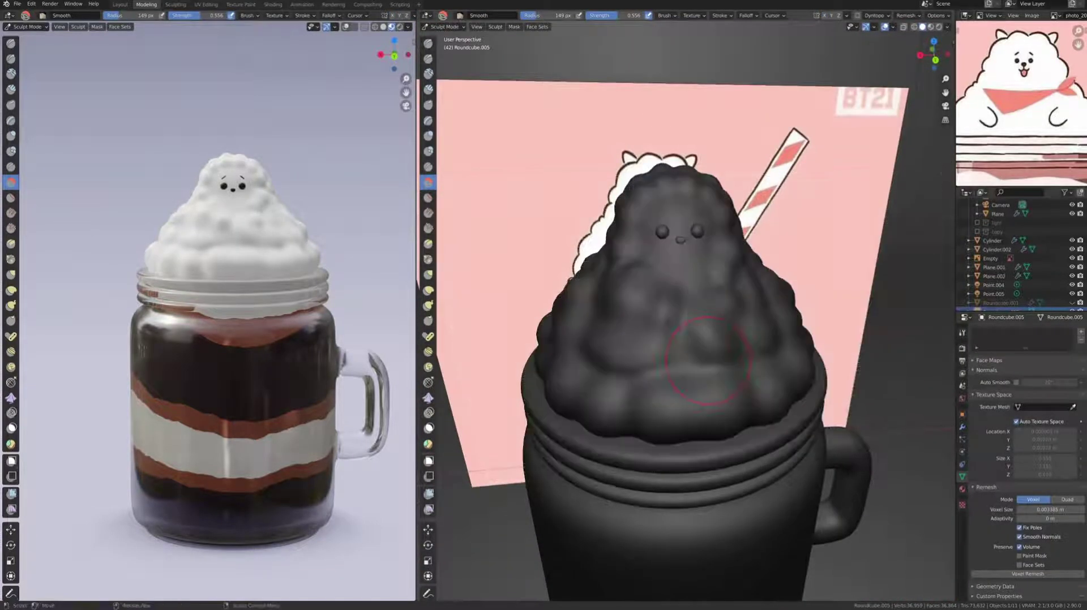
{"action": "mouse_move", "coordinate": [707, 362]}
{"action": "middle_mouse_down"}
{"action": "mouse_move", "coordinate": [708, 238]}
{"action": "mouse_move", "coordinate": [708, 374]}
{"action": "middle_mouse_up"}
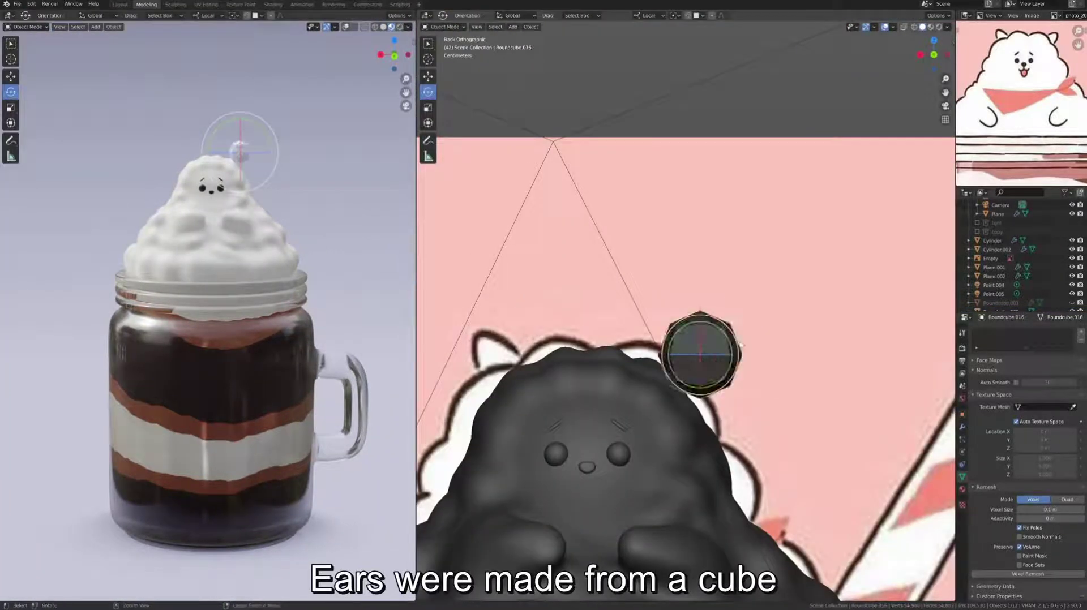
Stretch the ear cube taller and smooth it with a Subdivision Surface modifier.
{"action": "key", "text": "Tab"}
{"action": "left_click", "coordinate": [903, 27]}
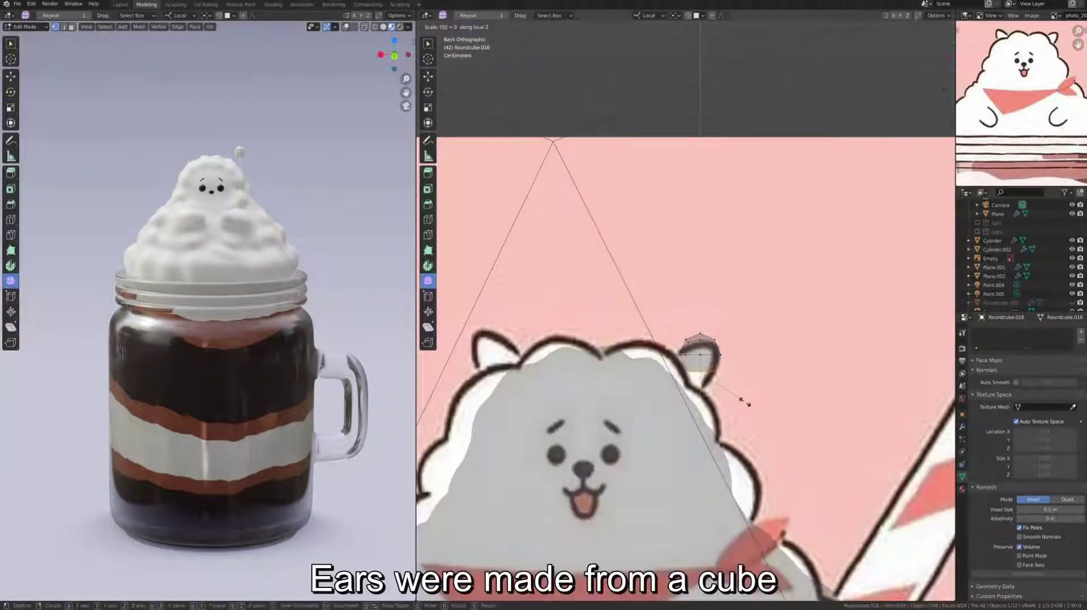
{"action": "left_click", "coordinate": [744, 402]}
{"action": "left_click", "coordinate": [962, 426]}
{"action": "left_click", "coordinate": [1024, 330]}
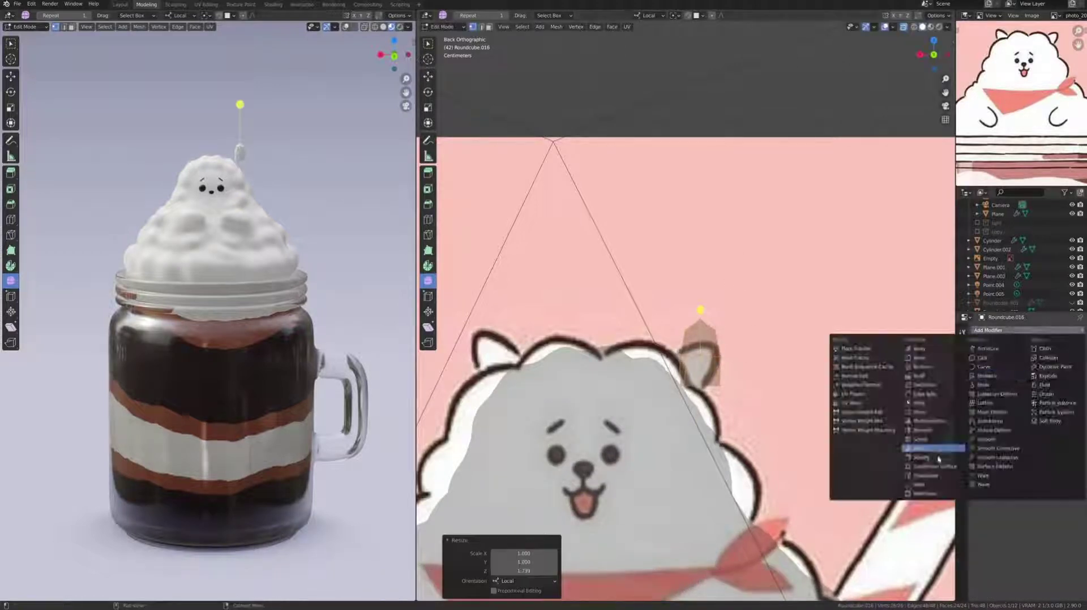
{"action": "left_click", "coordinate": [934, 467]}
{"action": "left_click", "coordinate": [746, 445]}
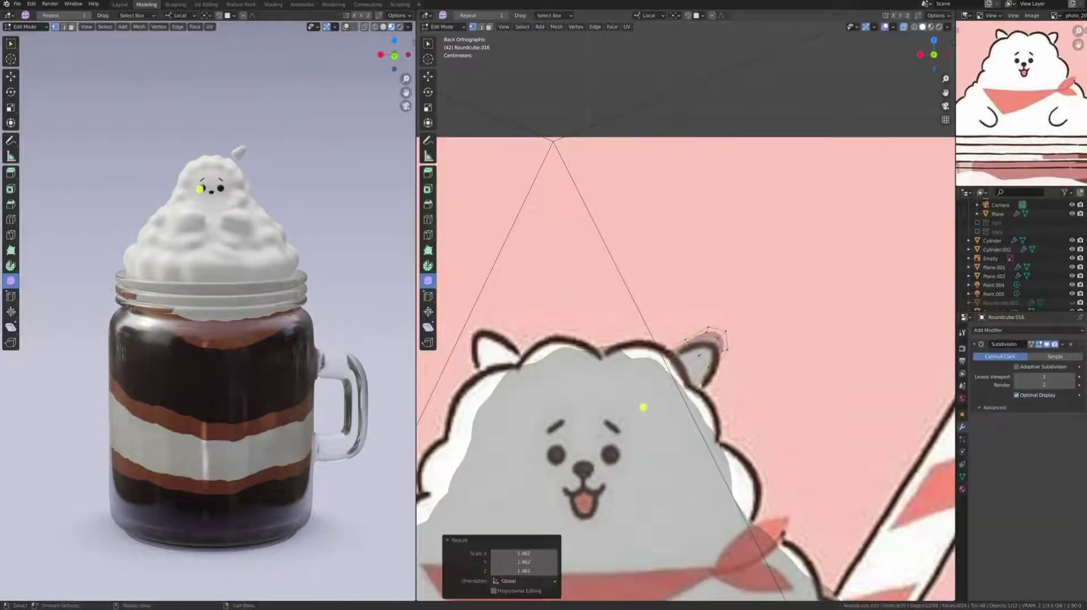
{"action": "key", "text": "Tab"}
Scale the ear up slightly and sculpt it with an enlarged Elastic Deform brush.
{"action": "key", "text": "s"}
{"action": "left_click", "coordinate": [734, 370]}
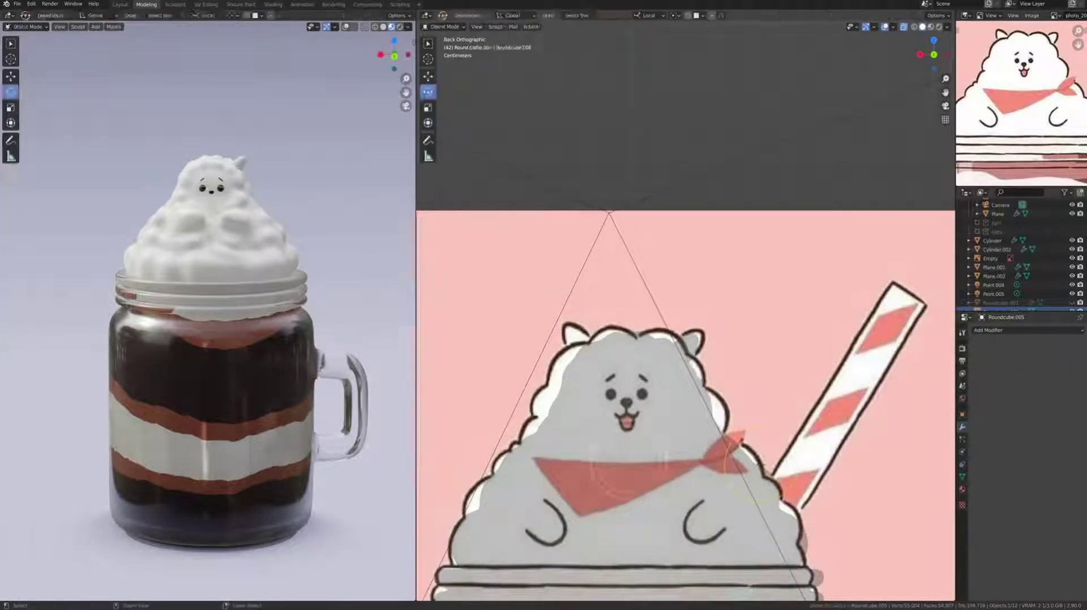
{"action": "key", "text": "f"}
{"action": "left_click", "coordinate": [806, 457]}
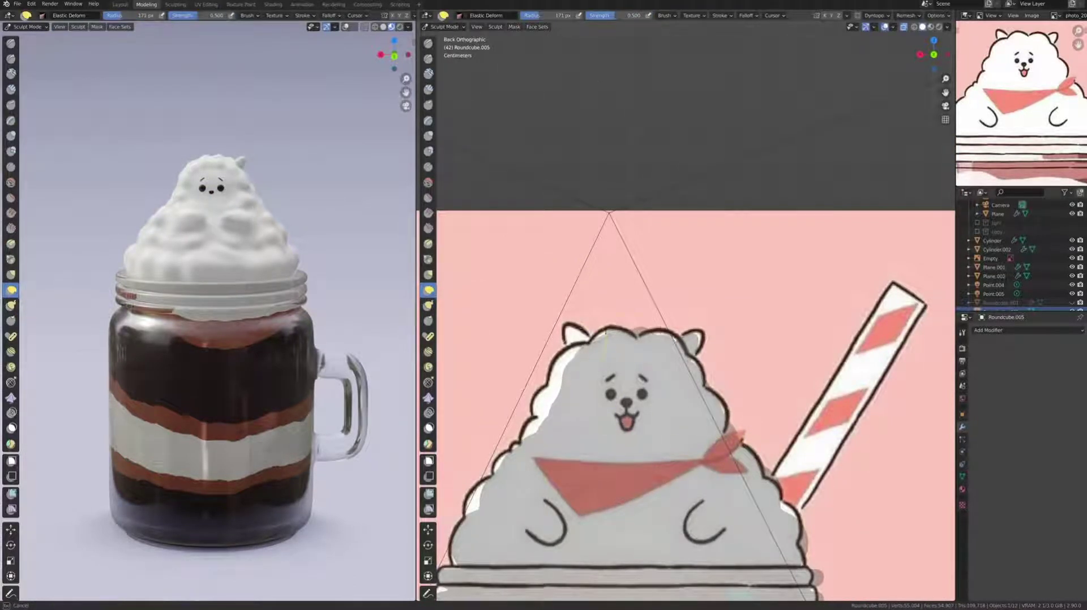
{"action": "mouse_move", "coordinate": [687, 468]}
{"action": "middle_mouse_down"}
{"action": "mouse_move", "coordinate": [706, 433]}
{"action": "mouse_move", "coordinate": [643, 412]}
{"action": "mouse_move", "coordinate": [668, 396]}
{"action": "middle_mouse_up"}
{"action": "left_click", "coordinate": [429, 290]}
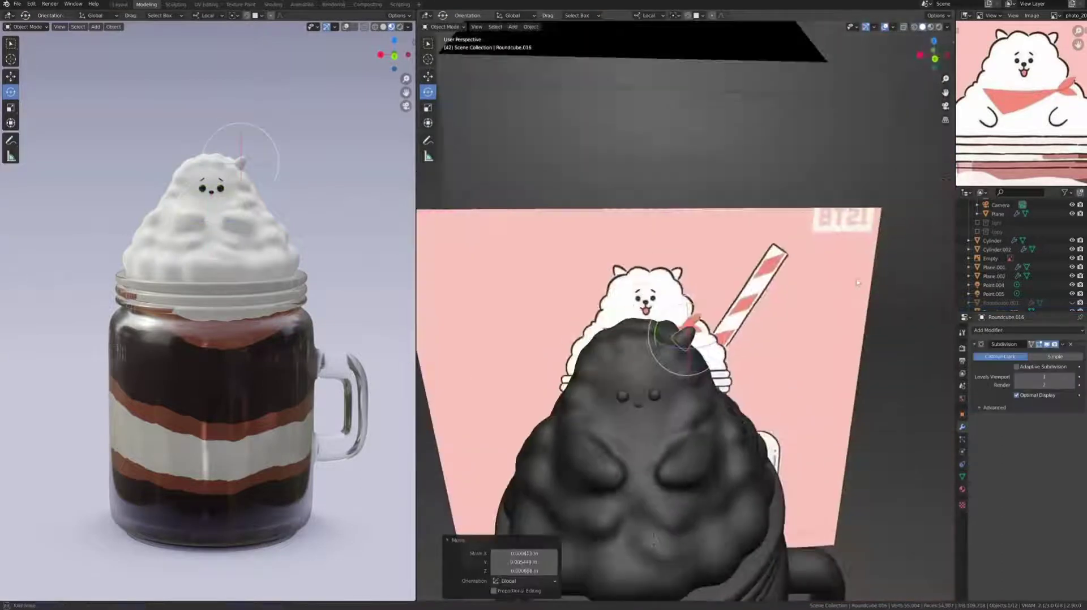
Apply the ear's scale.
{"action": "key", "text": "ctrl+a"}
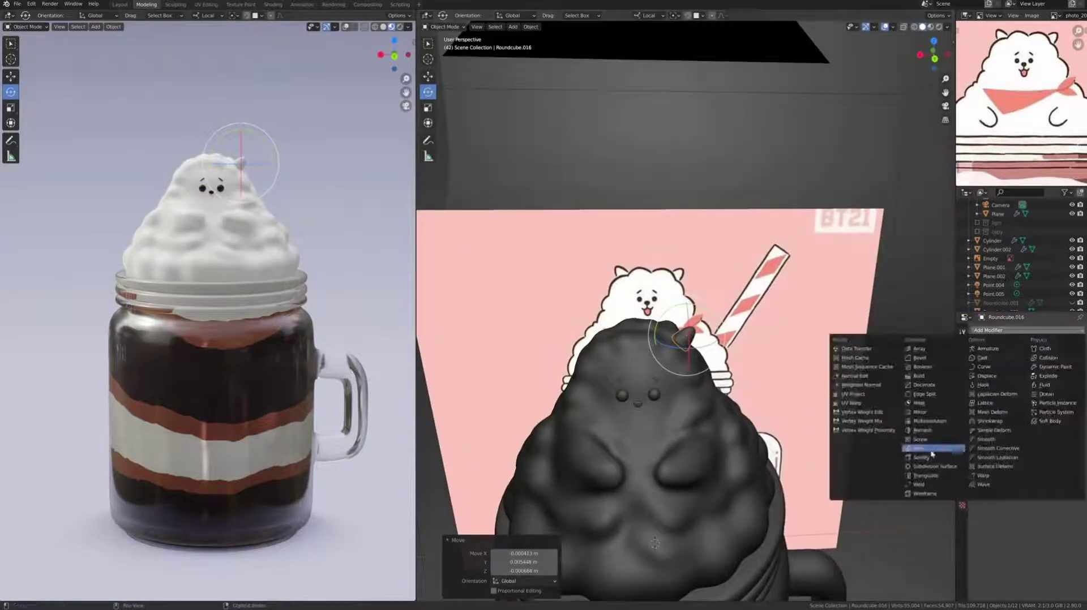
{"action": "left_click", "coordinate": [861, 385]}
{"action": "right_click", "coordinate": [653, 363]}
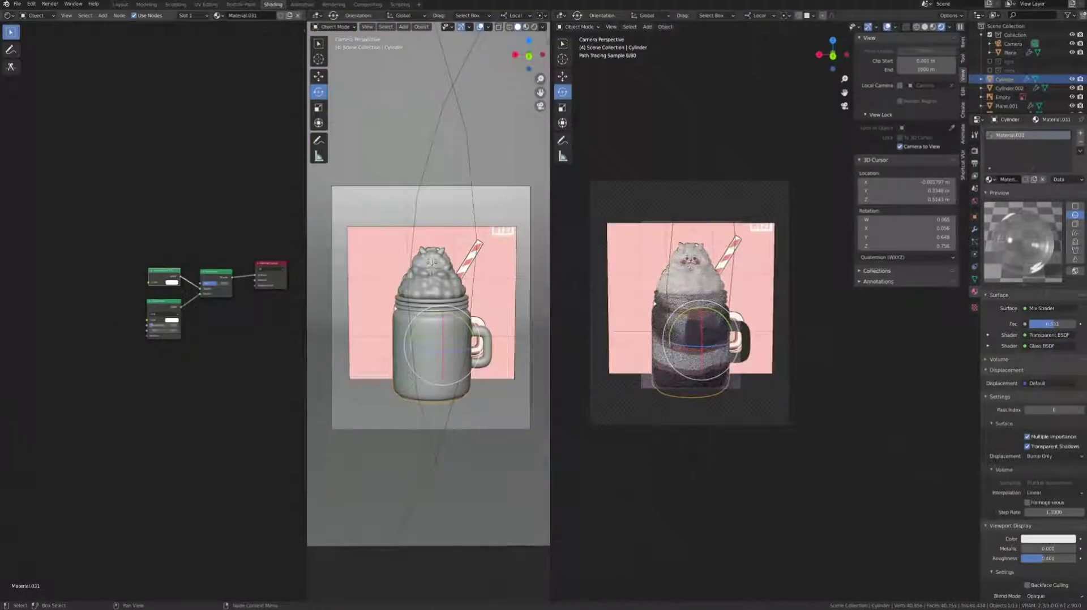
Inspect the materials of the layered drink and the cream bear.
{"action": "left_click", "coordinate": [681, 344]}
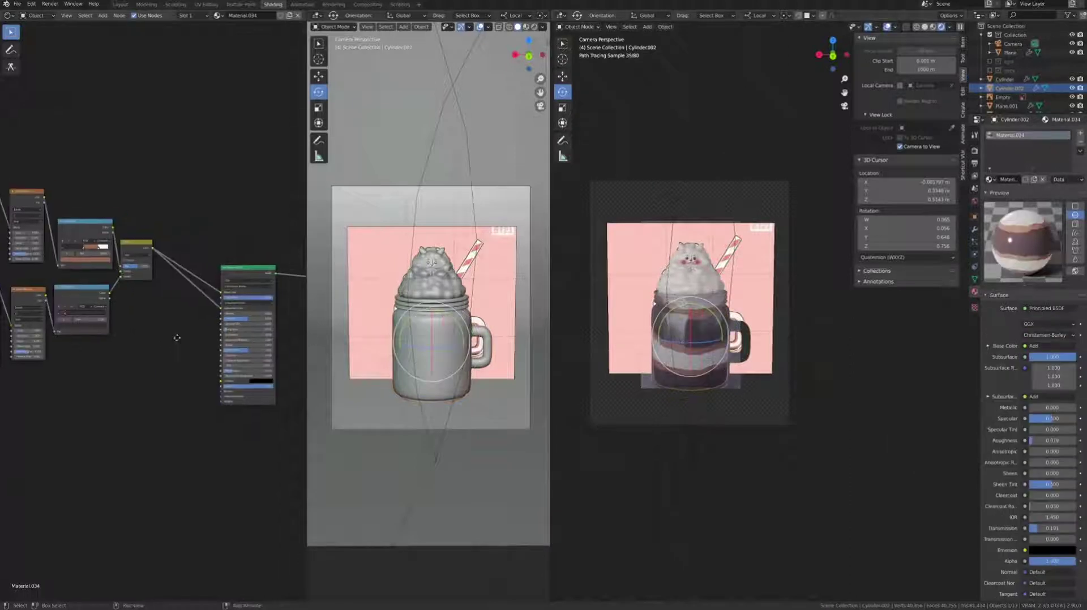
{"action": "left_click", "coordinate": [692, 287]}
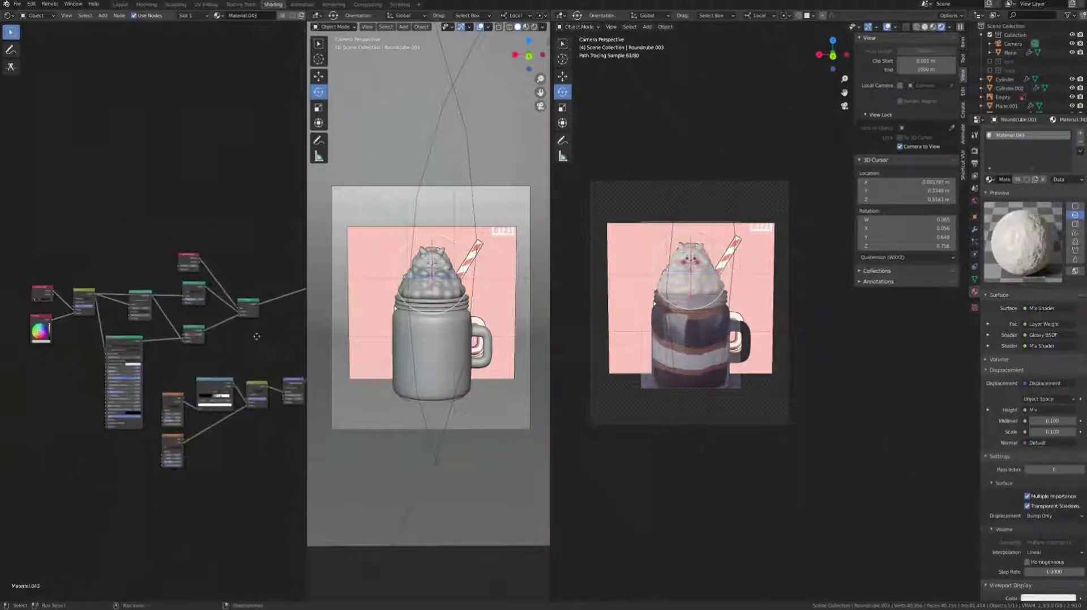
{"action": "left_click_drag", "start_coordinate": [210, 288], "coordinate": [214, 291]}
{"action": "left_click", "coordinate": [700, 354]}
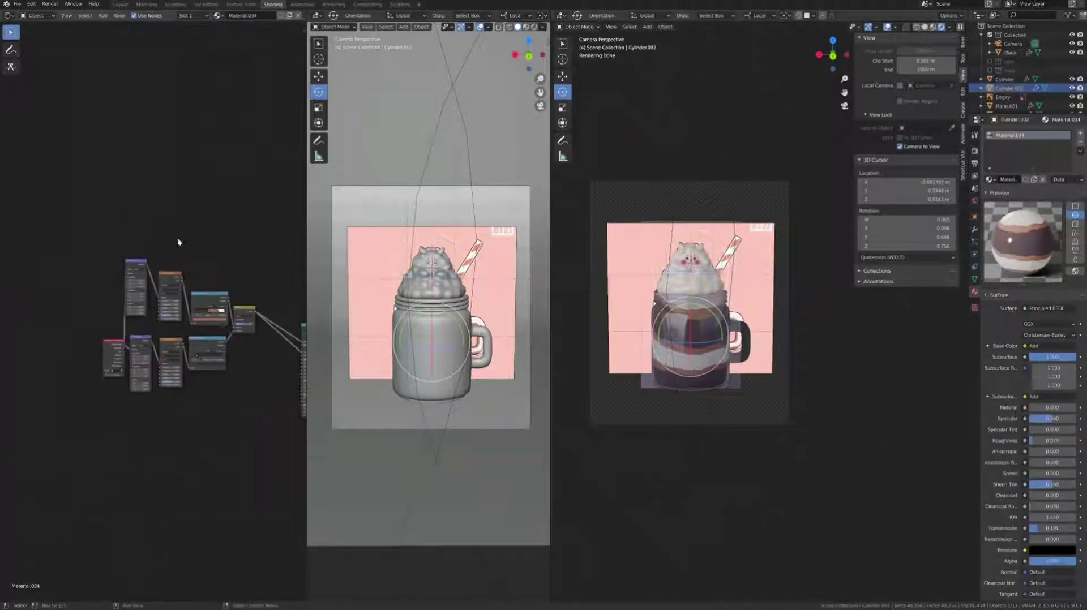
Insert a Mix Shader on the drink's shader link and connect the second shader group into it.
{"action": "left_click_drag", "start_coordinate": [53, 325], "coordinate": [280, 356]}
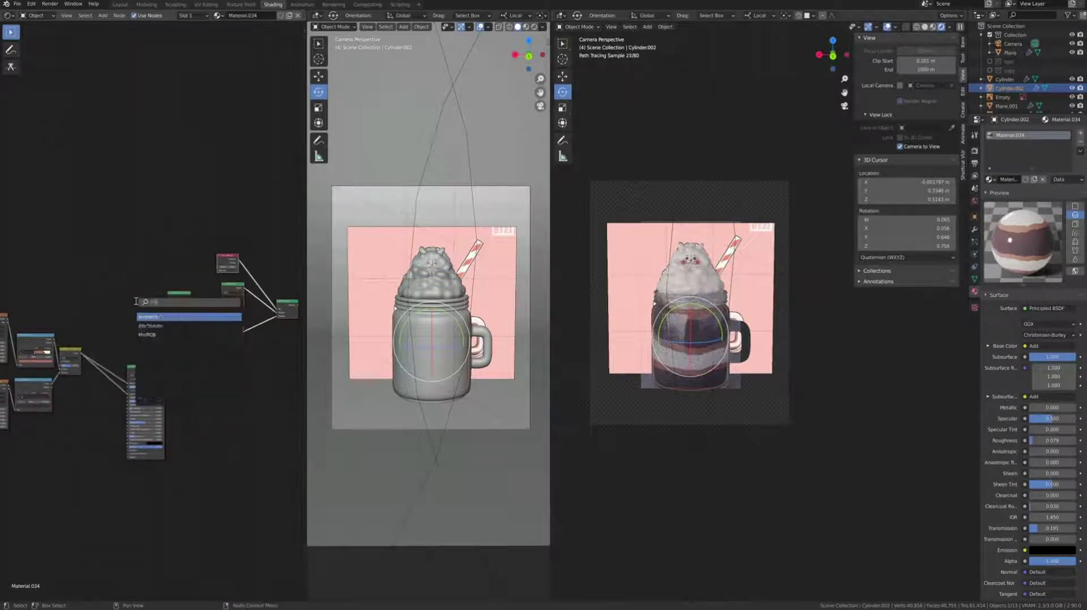
{"action": "key", "text": "Return"}
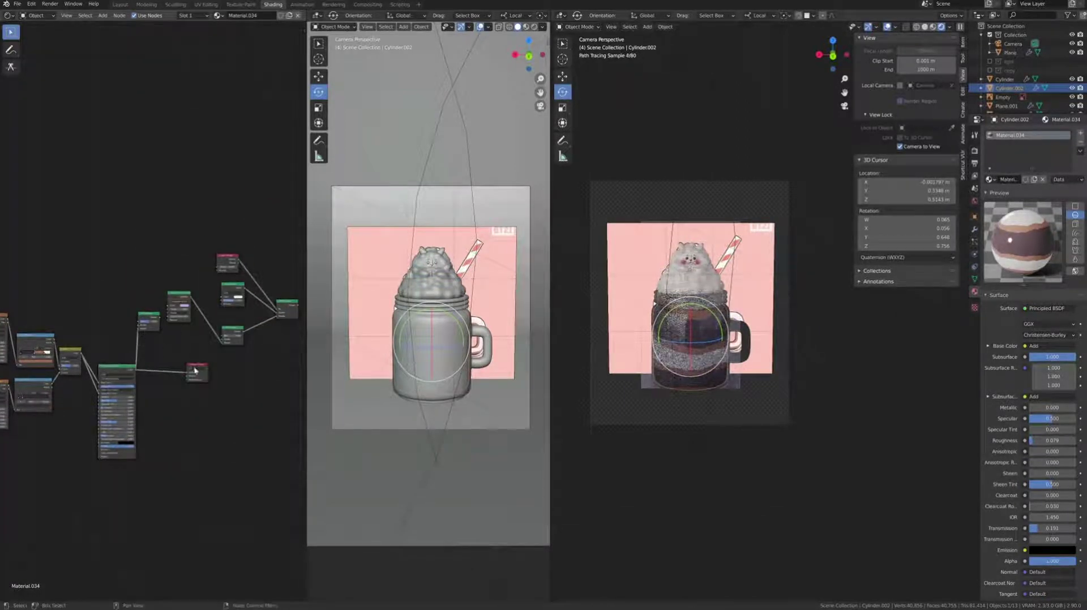
{"action": "left_click", "coordinate": [154, 362]}
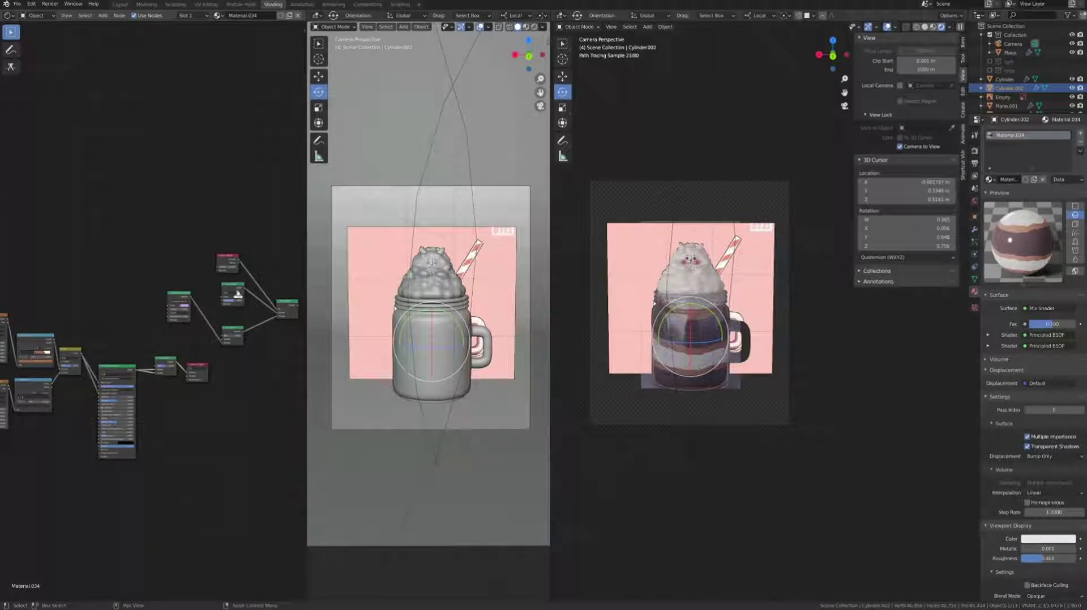
{"action": "left_click_drag", "start_coordinate": [153, 212], "coordinate": [283, 350]}
{"action": "mouse_move", "coordinate": [287, 308]}
{"action": "left_mouse_down"}
{"action": "mouse_move", "coordinate": [169, 281]}
{"action": "mouse_move", "coordinate": [158, 363]}
{"action": "left_mouse_up"}
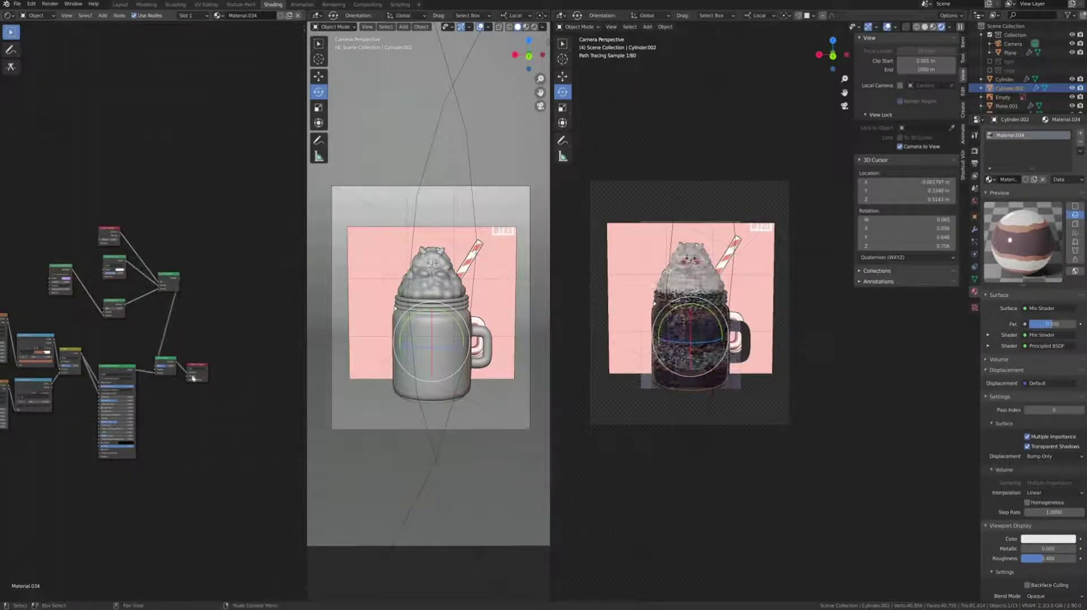
{"action": "key", "text": "Home"}
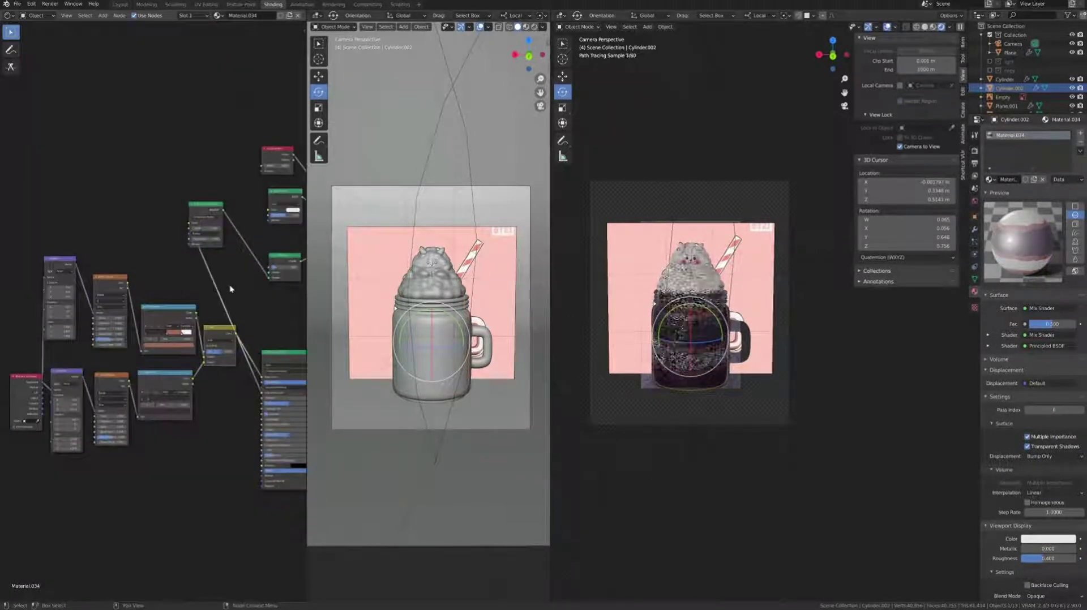
{"action": "scroll", "coordinate": [232, 297], "scroll_direction": "right", "scroll_amount": 3, "text": "ctrl"}
{"action": "scroll", "coordinate": [240, 314], "scroll_direction": "right", "scroll_amount": 3, "text": "ctrl"}
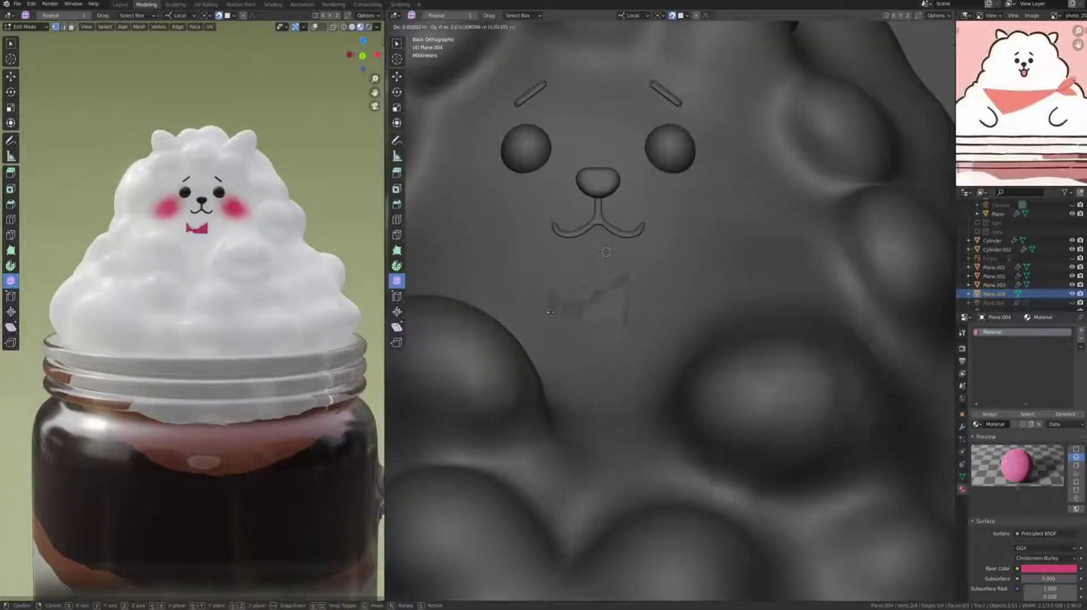
Extrude and scale several plane sections into the bandana strip around the bear.
{"action": "left_click", "coordinate": [531, 272]}
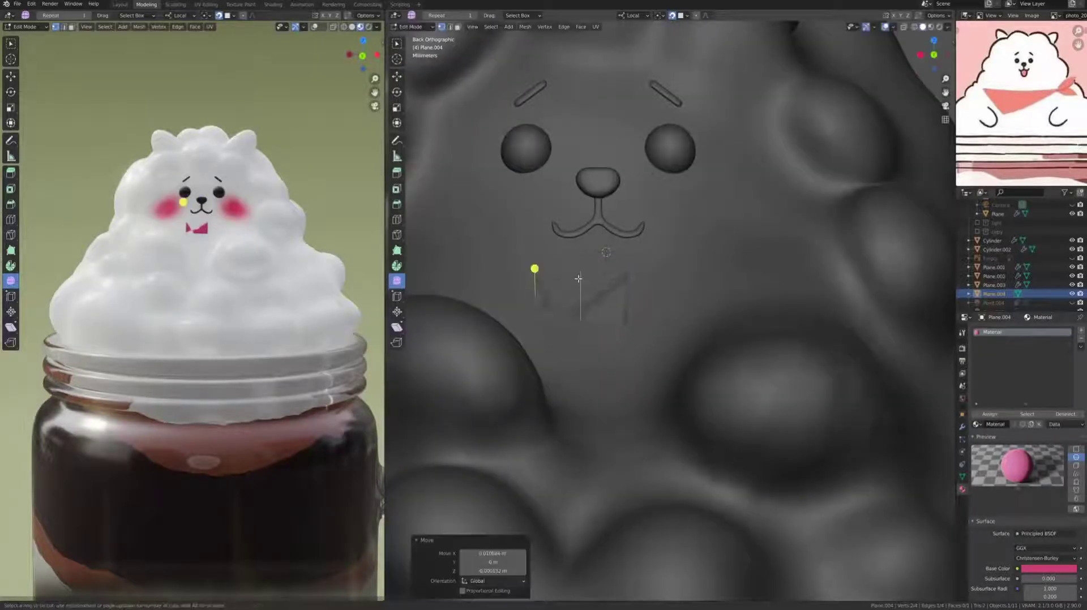
{"action": "key", "text": "e"}
{"action": "left_click", "coordinate": [624, 272]}
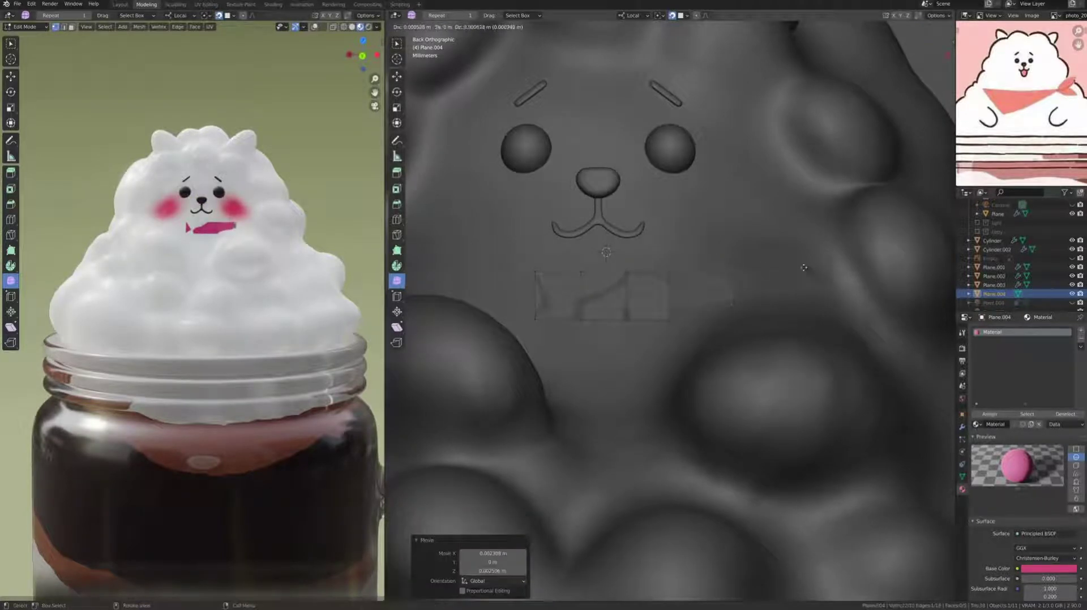
{"action": "middle_click_drag", "start_coordinate": [842, 211], "coordinate": [905, 265], "text": "shift"}
{"action": "key", "text": "e"}
{"action": "left_click", "coordinate": [563, 275]}
{"action": "key", "text": "s"}
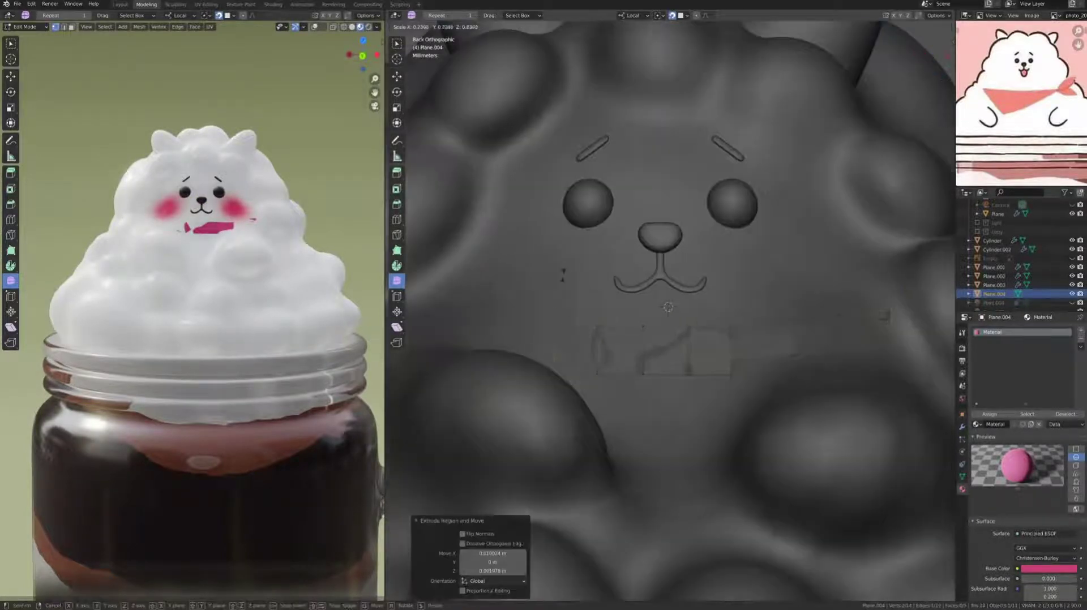
{"action": "middle_click_drag", "start_coordinate": [655, 305], "coordinate": [577, 267], "text": "shift"}
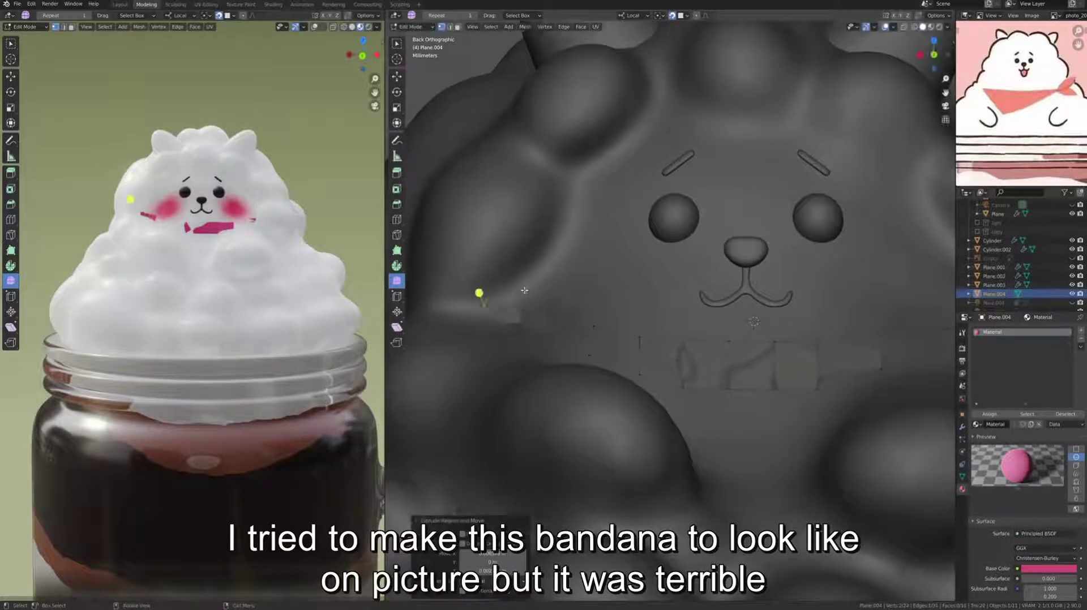
{"action": "middle_click_drag", "start_coordinate": [524, 290], "coordinate": [668, 362]}
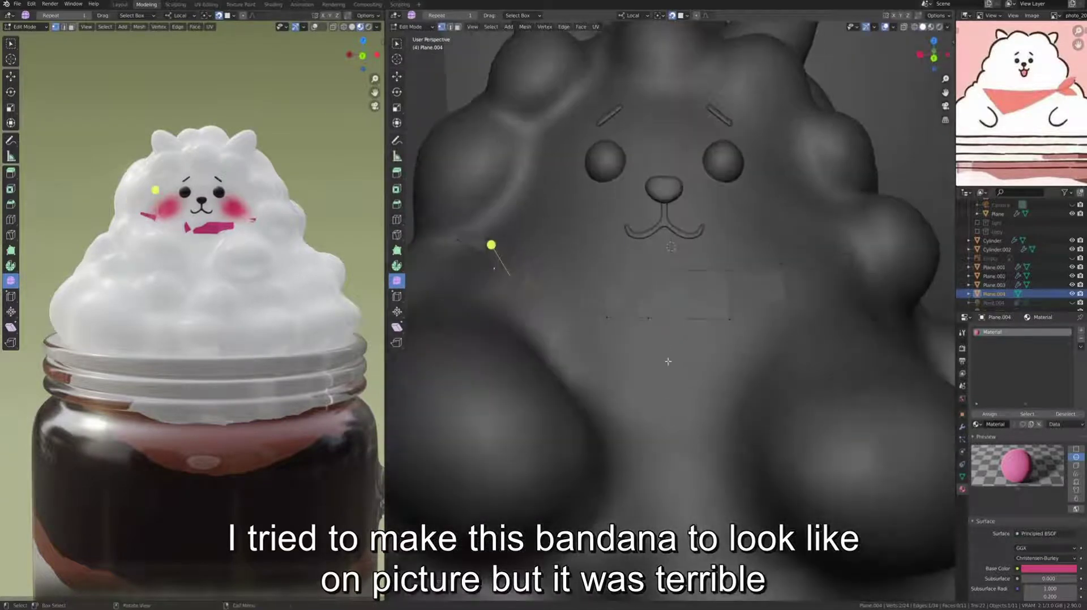
{"action": "left_click", "coordinate": [872, 358]}
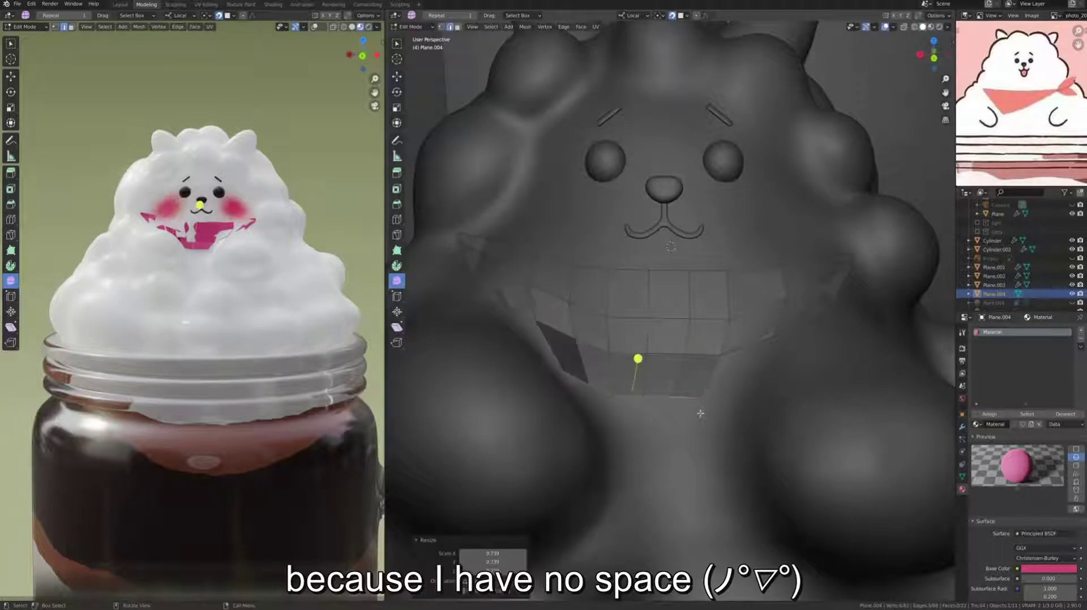
Move the whole bandana mesh into place under the bear's face.
{"action": "key", "text": "a"}
{"action": "middle_click_drag", "start_coordinate": [626, 279], "coordinate": [626, 204], "text": "shift"}
{"action": "key", "text": "g"}
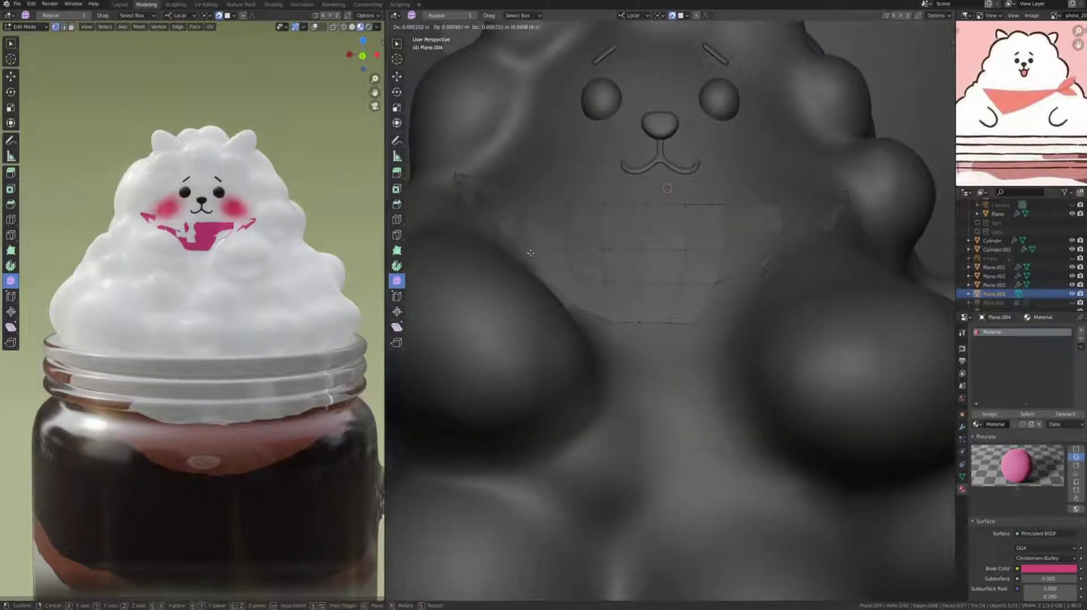
{"action": "left_click", "coordinate": [724, 299]}
{"action": "left_click", "coordinate": [962, 427]}
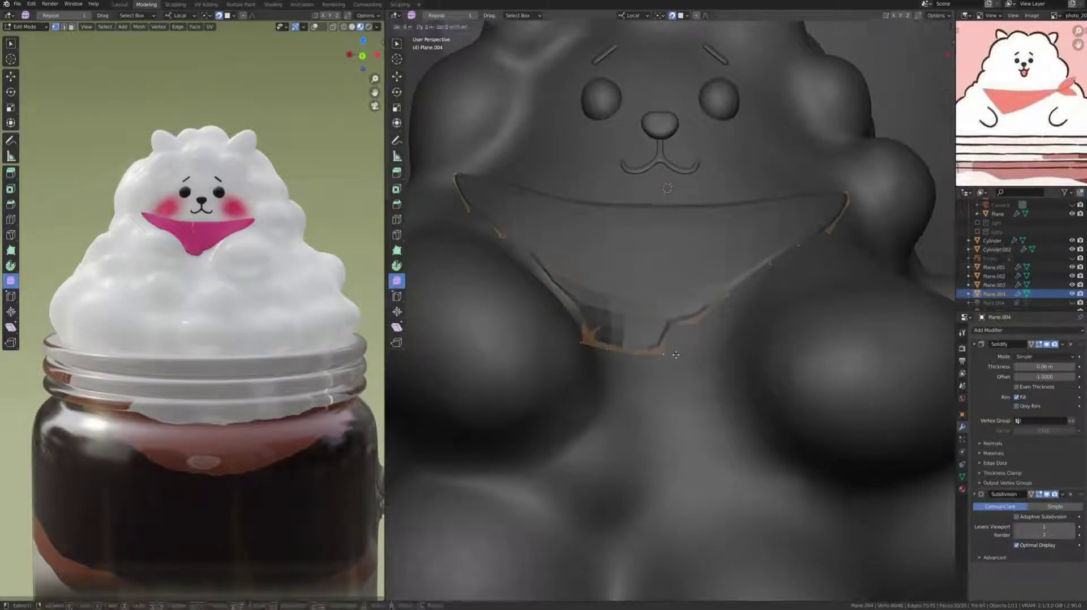
Pull the bandana's left, right and bottom edge vertices into a pointed V shape.
{"action": "left_click", "coordinate": [623, 327]}
{"action": "key", "text": "g"}
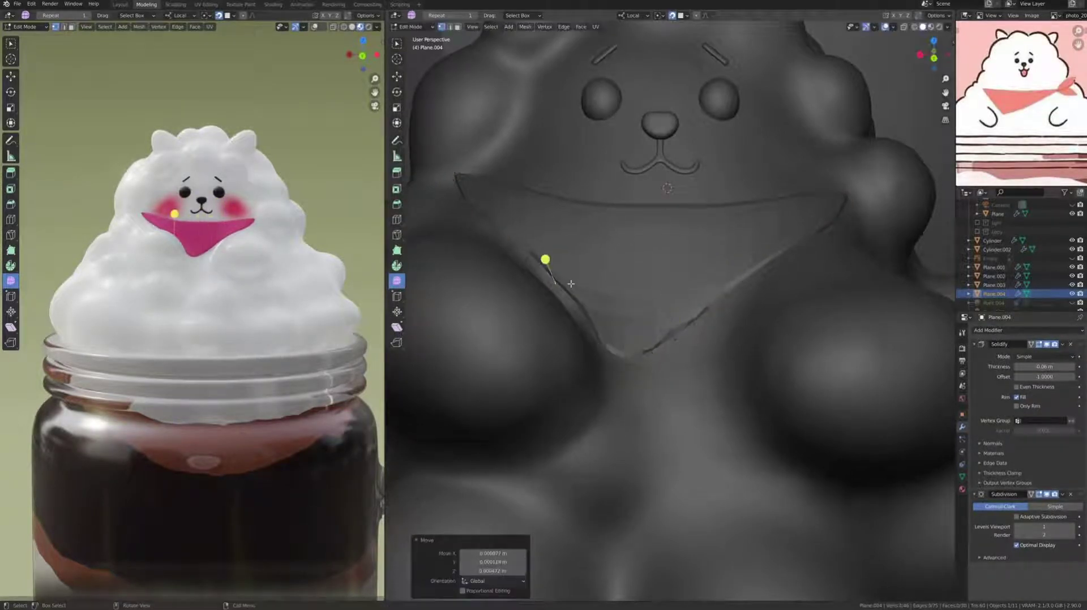
{"action": "left_click", "coordinate": [571, 284]}
{"action": "left_click", "coordinate": [697, 293]}
{"action": "key", "text": "g"}
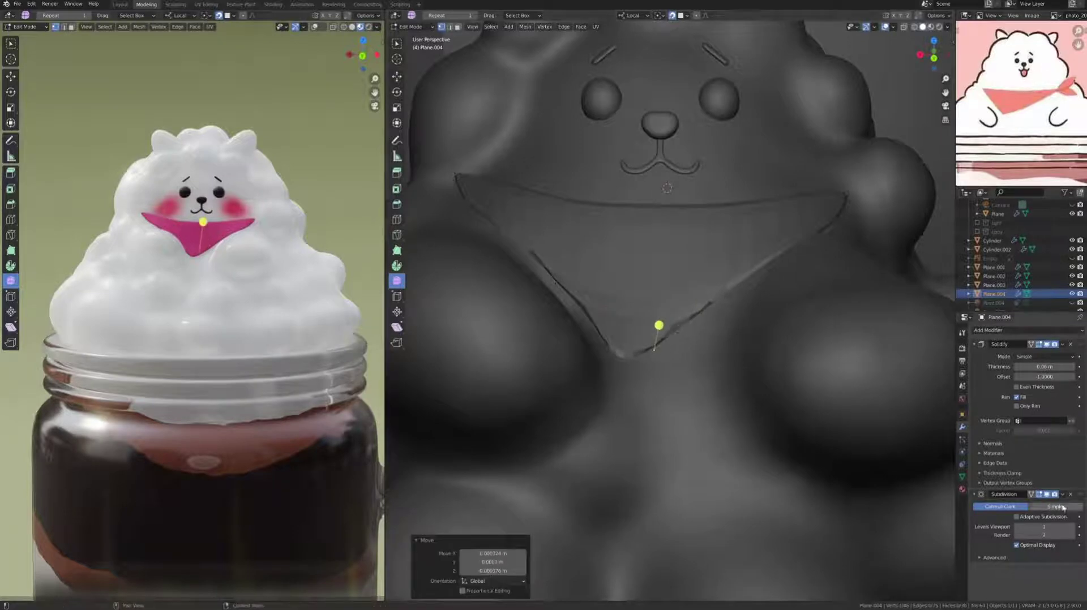
{"action": "scroll", "coordinate": [659, 360], "scroll_direction": "up", "scroll_amount": 3}
{"action": "key", "text": "g"}
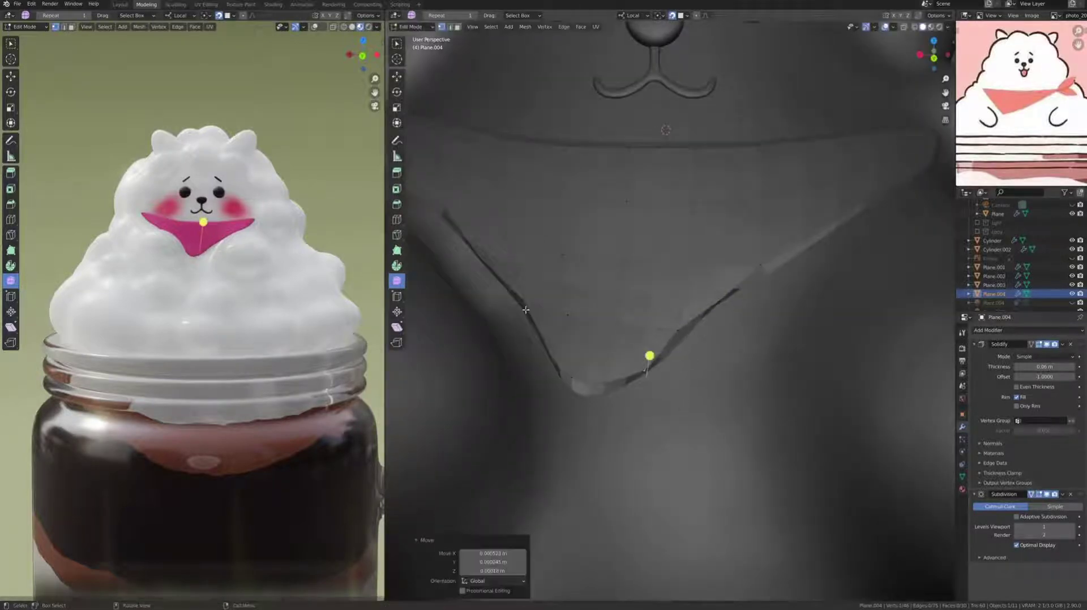
{"action": "scroll", "coordinate": [526, 310], "scroll_direction": "down", "scroll_amount": 5}
Add an edge loop to the bandana, then scale the tip and move it outward.
{"action": "key", "text": "ctrl+r"}
{"action": "left_click", "coordinate": [612, 339]}
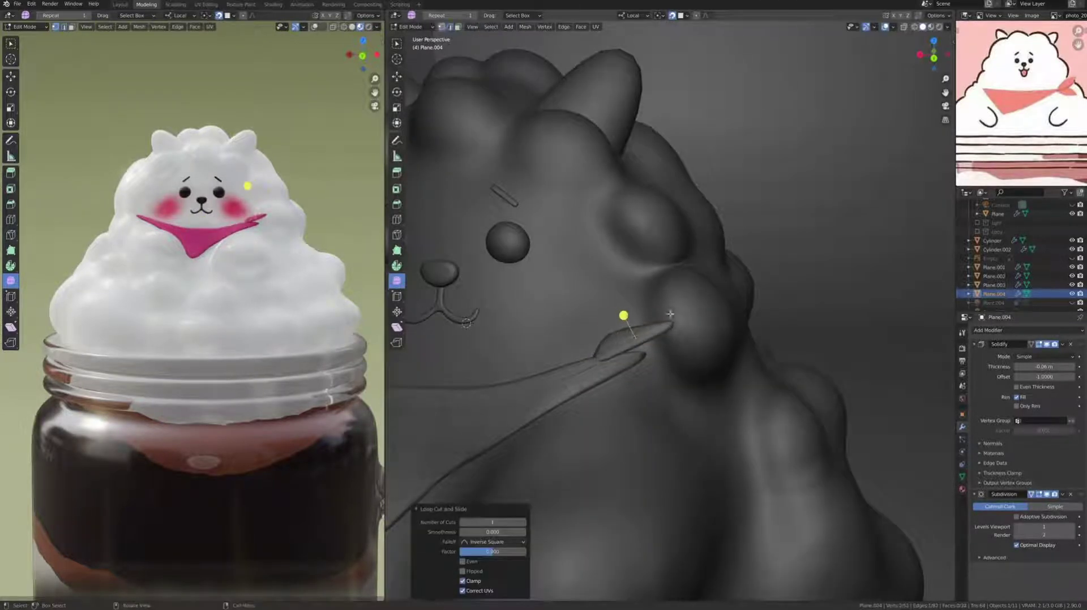
{"action": "key", "text": "g"}
{"action": "key", "text": "s"}
{"action": "mouse_move", "coordinate": [682, 353]}
{"action": "middle_mouse_down", "text": "shift"}
{"action": "mouse_move", "coordinate": [683, 336]}
{"action": "mouse_move", "coordinate": [695, 348]}
{"action": "middle_mouse_up", "text": "shift"}
{"action": "left_click", "coordinate": [634, 339]}
{"action": "key", "text": "g"}
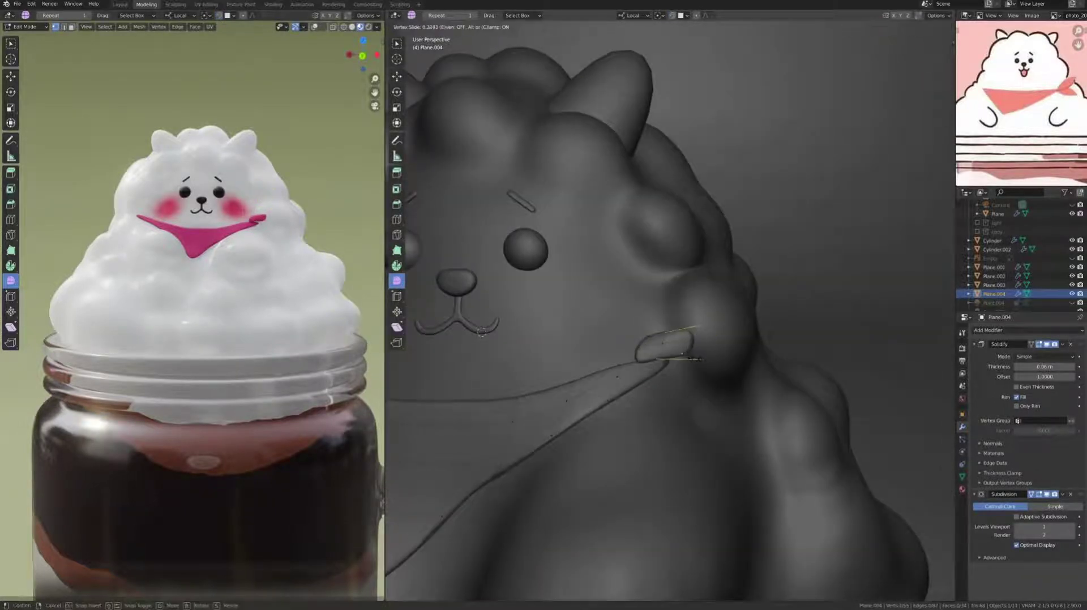
{"action": "left_click", "coordinate": [630, 303]}
Rotate the bandana's tip face downward, move it outward and scale it.
{"action": "key", "text": "3"}
{"action": "key", "text": "l"}
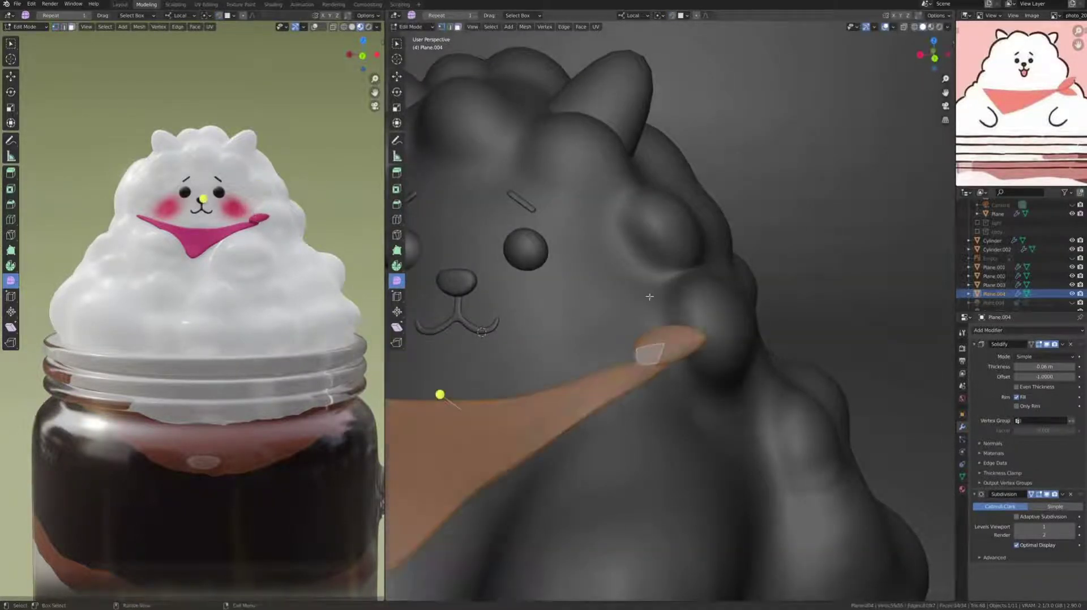
{"action": "left_click", "coordinate": [667, 340]}
{"action": "key", "text": "r"}
{"action": "middle_click_drag", "start_coordinate": [713, 357], "coordinate": [783, 436]}
{"action": "key", "text": "g"}
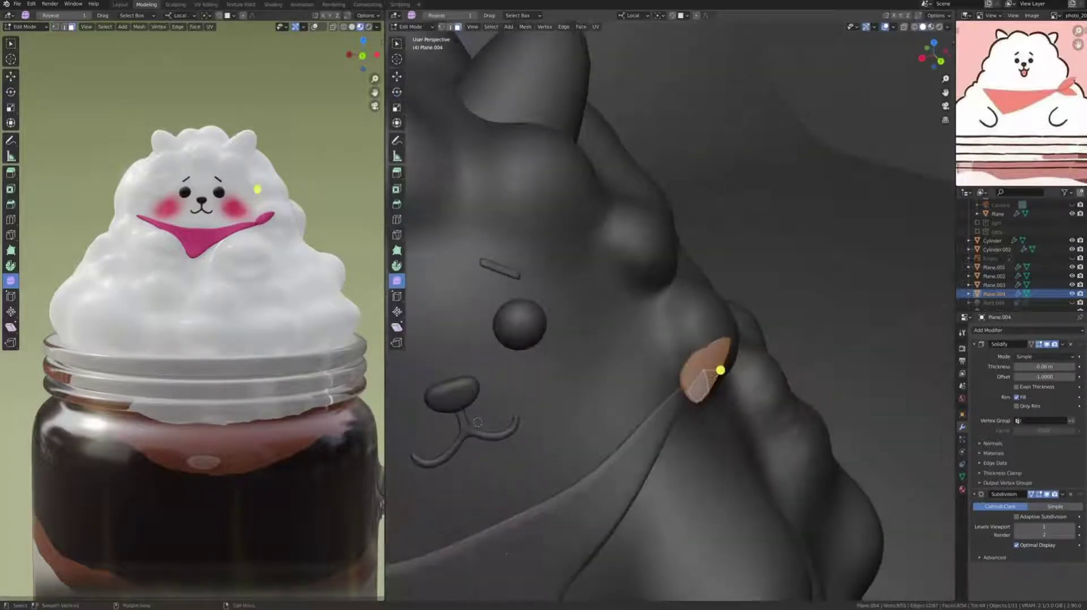
{"action": "left_click", "coordinate": [720, 364]}
{"action": "mouse_move", "coordinate": [721, 364]}
{"action": "middle_mouse_down"}
{"action": "mouse_move", "coordinate": [750, 492]}
{"action": "mouse_move", "coordinate": [599, 418]}
{"action": "mouse_move", "coordinate": [534, 315]}
{"action": "mouse_move", "coordinate": [611, 371]}
{"action": "mouse_move", "coordinate": [783, 367]}
{"action": "middle_mouse_up"}
{"action": "key", "text": "s"}
{"action": "left_click", "coordinate": [599, 419]}
Cut a loop into the tip and select its upper and lower tail flaps.
{"action": "scroll", "coordinate": [534, 315], "scroll_direction": "down", "scroll_amount": 4}
{"action": "scroll", "coordinate": [611, 371], "scroll_direction": "up", "scroll_amount": 5}
{"action": "key", "text": "ctrl+r"}
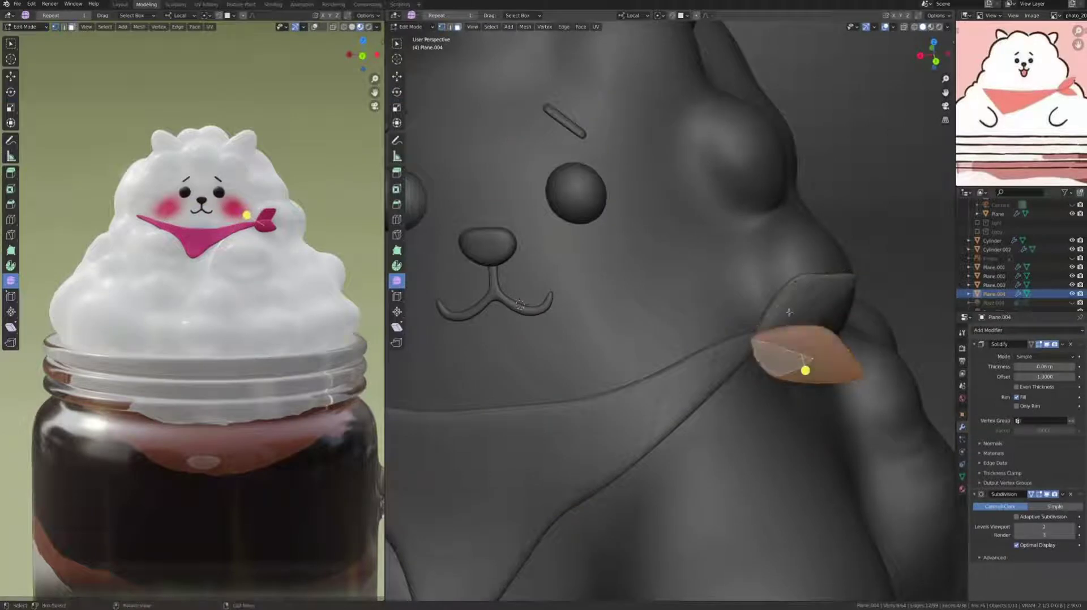
{"action": "left_click", "coordinate": [869, 291]}
{"action": "left_click", "coordinate": [804, 362]}
{"action": "middle_click_drag", "start_coordinate": [804, 362], "coordinate": [789, 348]}
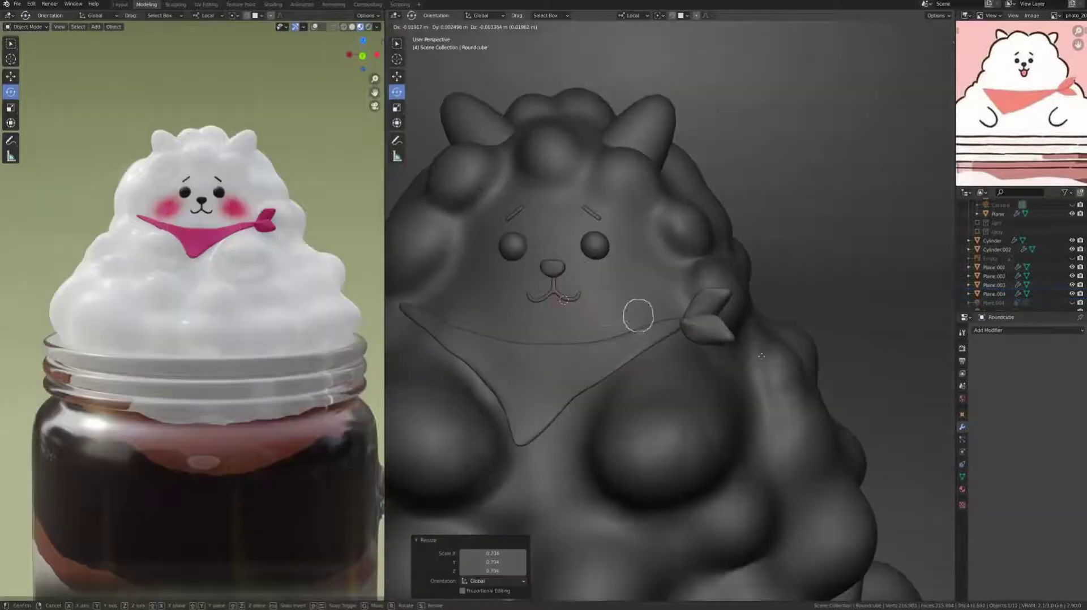
Shrink the Roundcube knot to 0.484 and place it at the bandana tie.
{"action": "key", "text": "s"}
{"action": "left_click", "coordinate": [666, 268]}
{"action": "scroll", "coordinate": [681, 339], "scroll_direction": "up", "scroll_amount": 5}
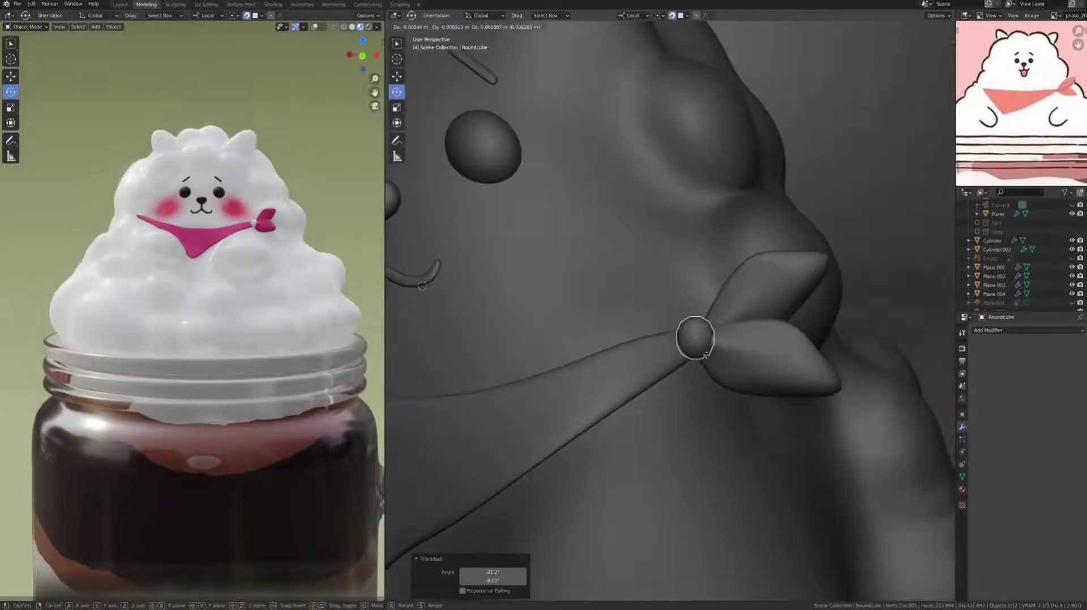
{"action": "left_click", "coordinate": [695, 297]}
In local view, scale the knot's faces and select vertices to stretch it oval.
{"action": "key", "text": "KP_Divide"}
{"action": "key", "text": "Tab"}
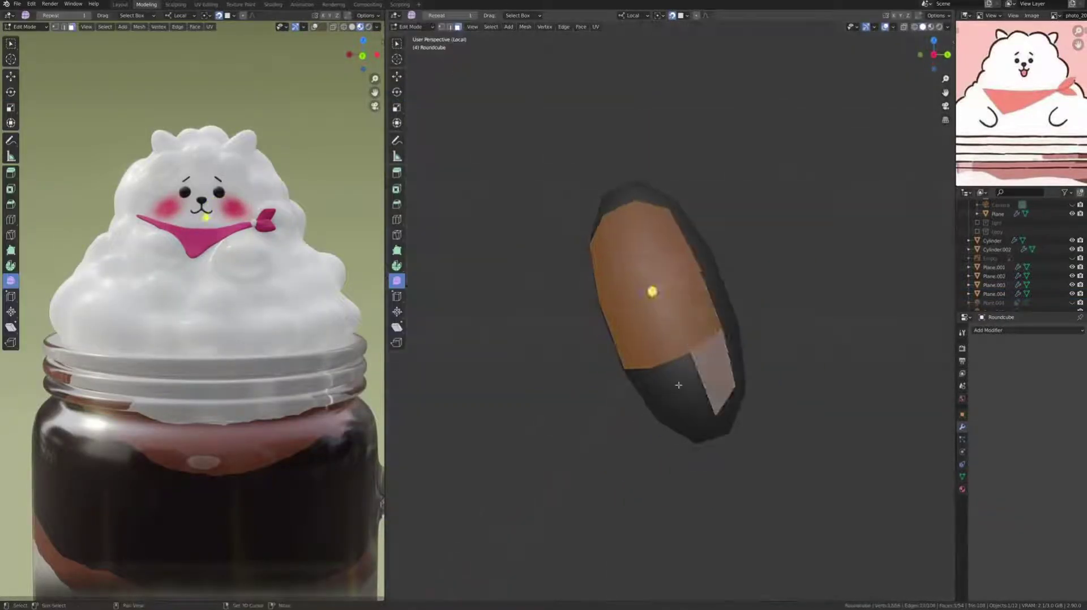
{"action": "key", "text": "s"}
{"action": "left_click", "coordinate": [796, 383]}
{"action": "middle_click_drag", "start_coordinate": [796, 384], "coordinate": [820, 394]}
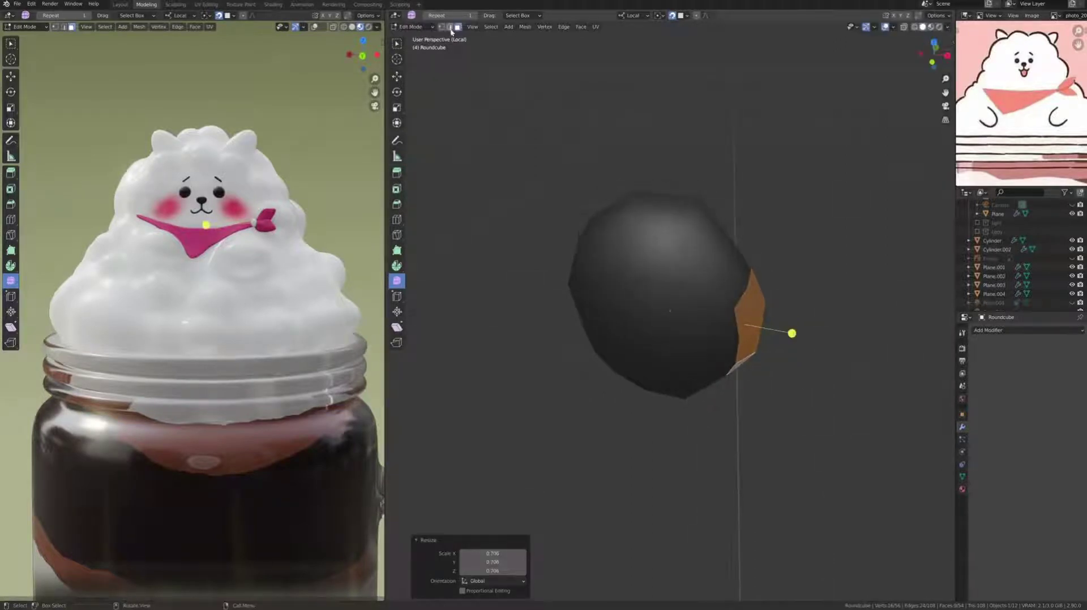
{"action": "left_click", "coordinate": [441, 27]}
{"action": "mouse_move", "coordinate": [679, 283]}
{"action": "middle_mouse_down"}
{"action": "mouse_move", "coordinate": [706, 265]}
{"action": "mouse_move", "coordinate": [698, 226]}
{"action": "mouse_move", "coordinate": [832, 370]}
{"action": "middle_mouse_up"}
{"action": "left_click", "coordinate": [695, 392]}
{"action": "left_click", "coordinate": [674, 383]}
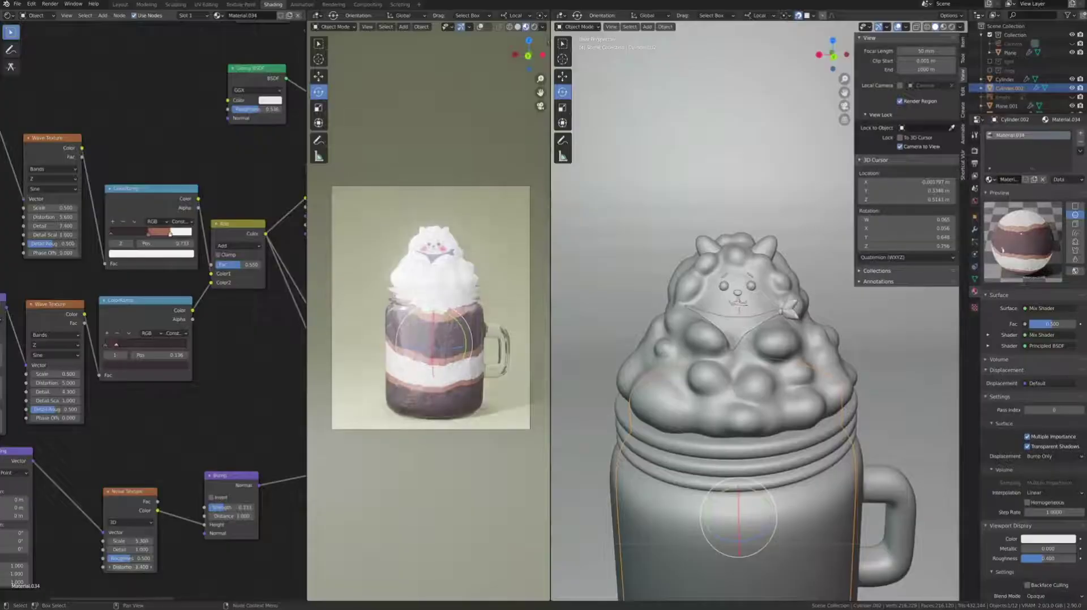
Set Wave Texture distortion 7.0 and detail 16.0, and slide the ColorRamp stop to about 0.639.
{"action": "middle_click_drag", "start_coordinate": [110, 231], "coordinate": [114, 286]}
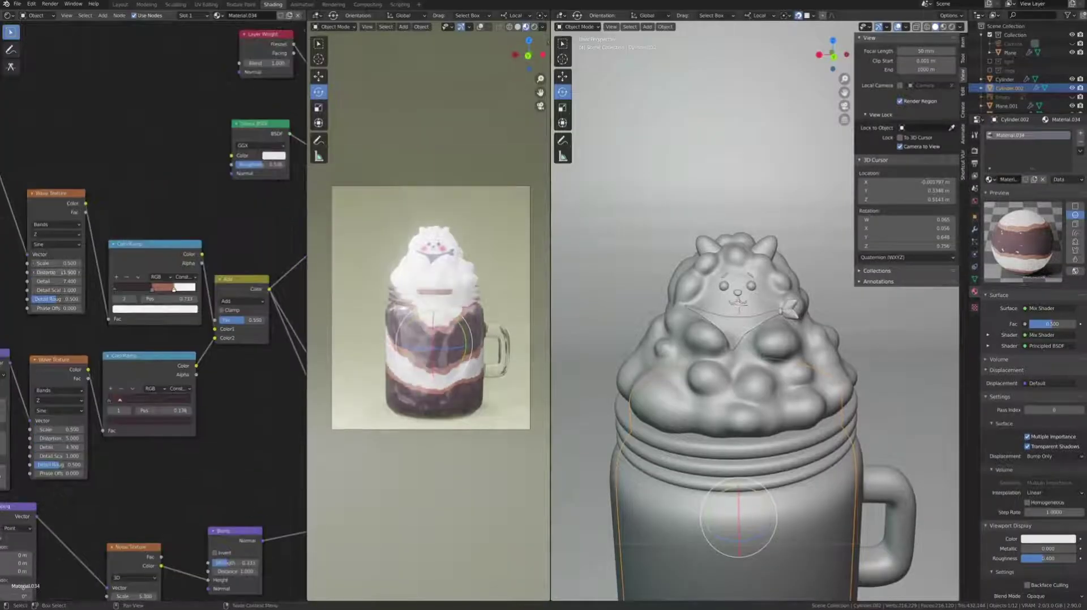
{"action": "mouse_move", "coordinate": [57, 272]}
{"action": "left_mouse_down"}
{"action": "mouse_move", "coordinate": [34, 272]}
{"action": "mouse_move", "coordinate": [79, 282]}
{"action": "left_mouse_up"}
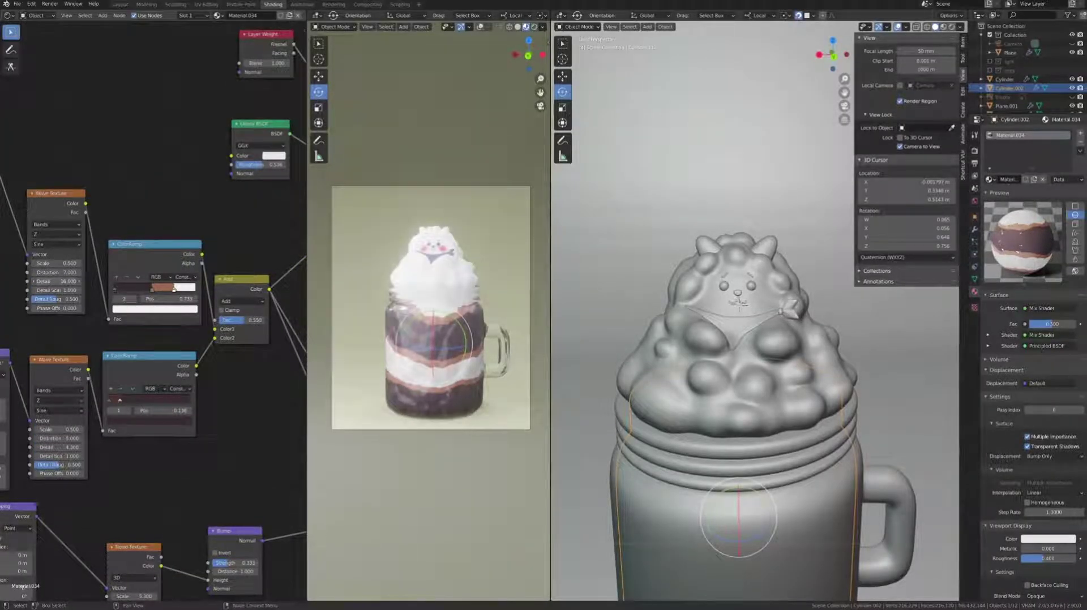
{"action": "middle_click_drag", "start_coordinate": [114, 283], "coordinate": [160, 272]}
{"action": "left_click_drag", "start_coordinate": [210, 279], "coordinate": [191, 283]}
{"action": "middle_click_drag", "start_coordinate": [306, 385], "coordinate": [121, 423]}
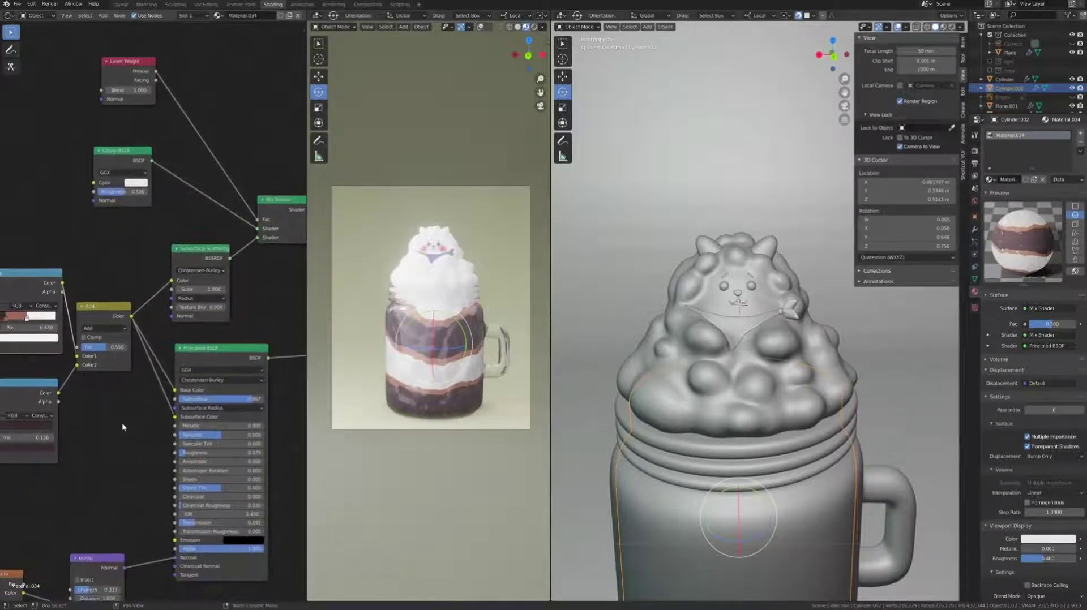
{"action": "middle_click_drag", "start_coordinate": [59, 463], "coordinate": [59, 419]}
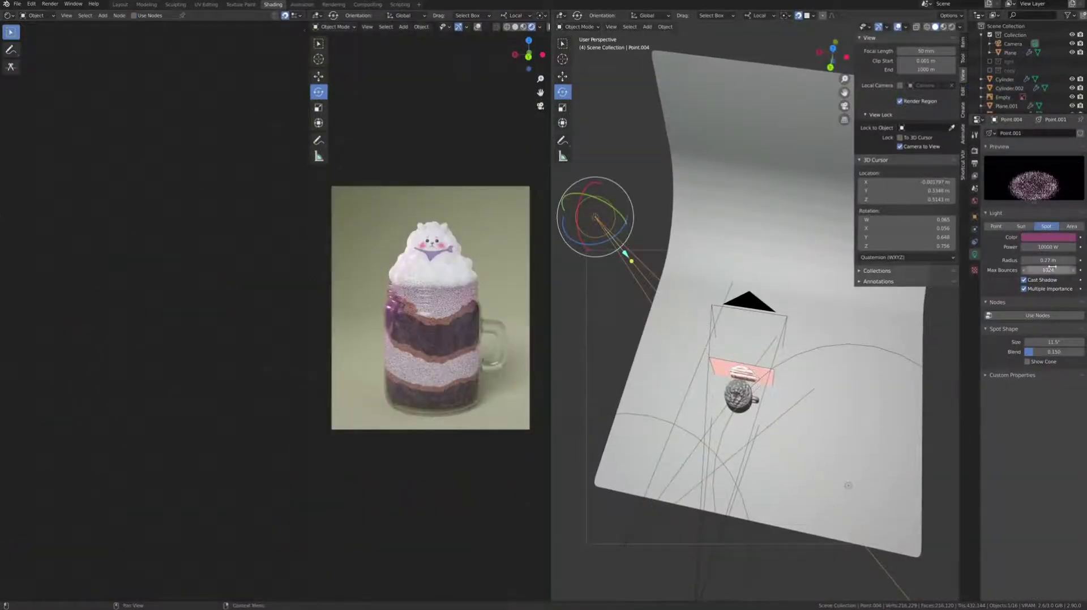
Duplicate the pink spot light and raise the copy along the global Z axis.
{"action": "key", "text": "shift+d"}
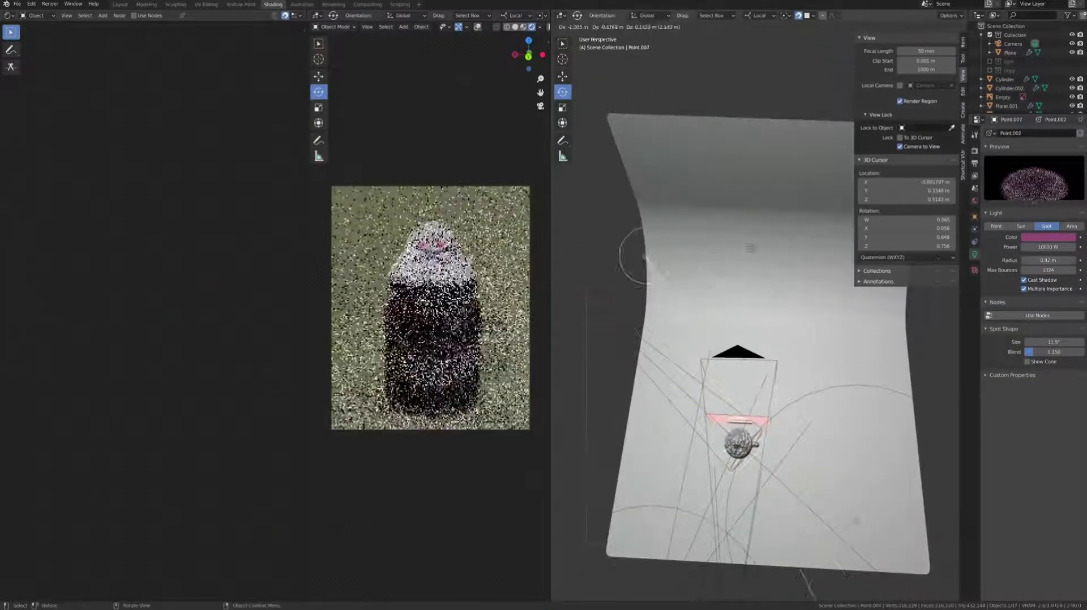
{"action": "key", "text": "Return"}
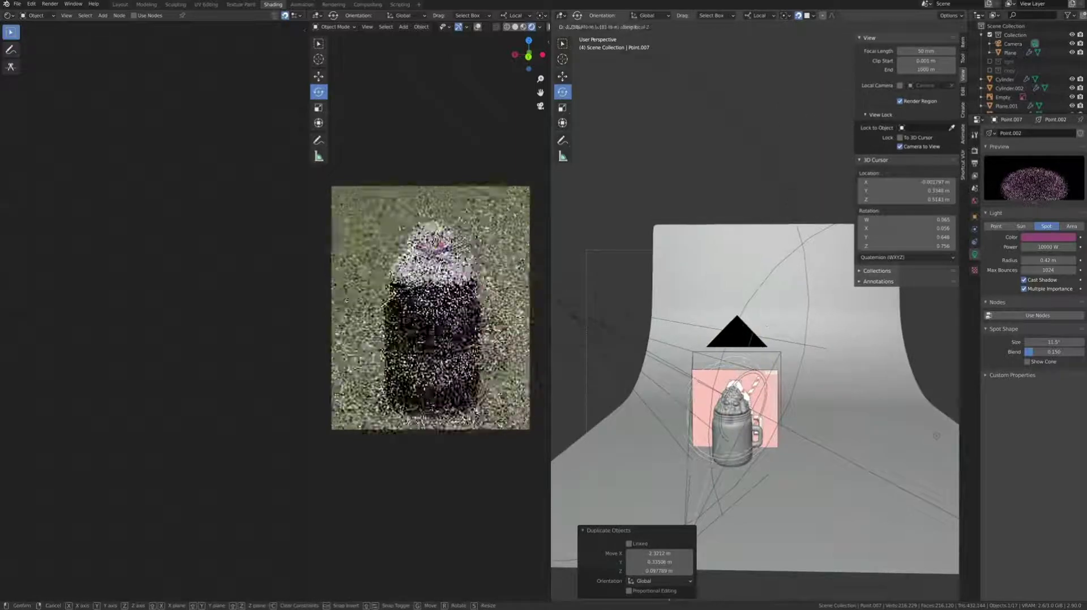
{"action": "key", "text": "z"}
{"action": "key", "text": "z"}
{"action": "left_click", "coordinate": [763, 301]}
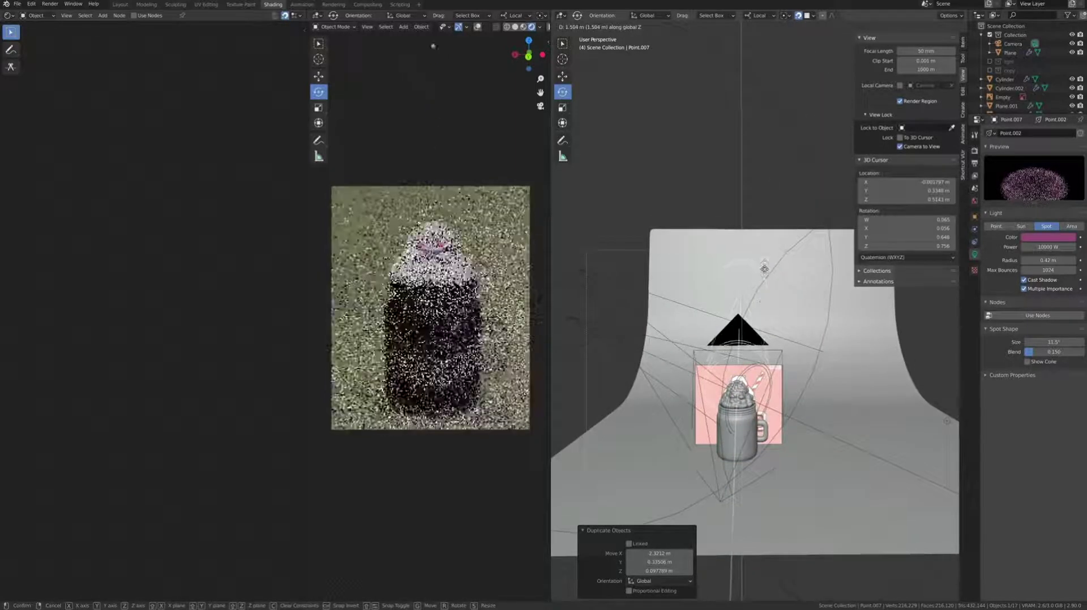
{"action": "mouse_move", "coordinate": [763, 301]}
{"action": "middle_mouse_down"}
{"action": "mouse_move", "coordinate": [740, 384]}
{"action": "mouse_move", "coordinate": [793, 367]}
{"action": "middle_mouse_up"}
{"action": "key", "text": "g"}
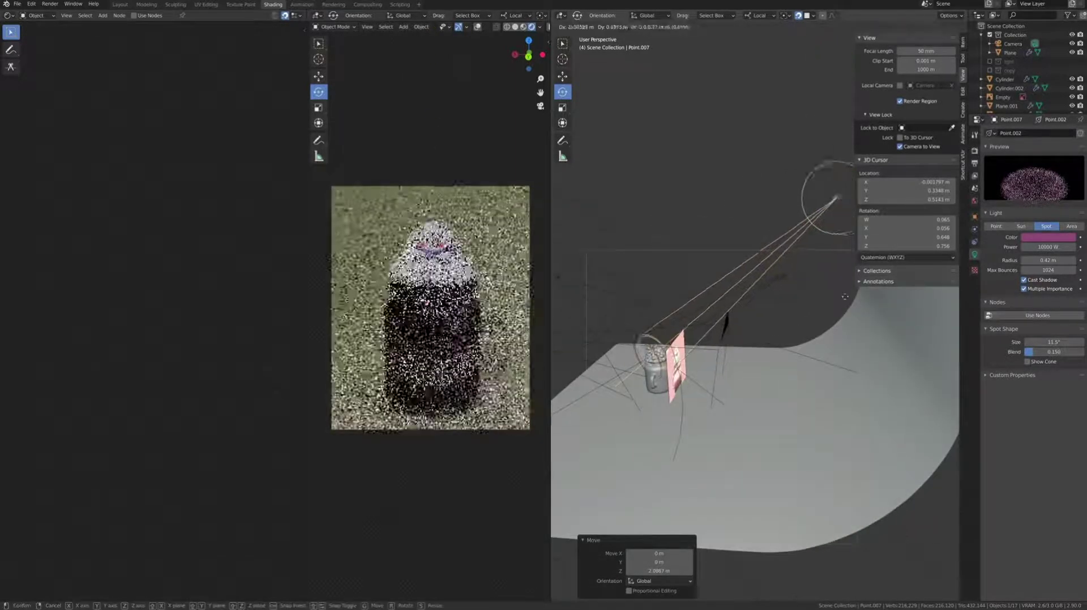
{"action": "key", "text": "Return"}
Change the new spot light's colour to blue-purple.
{"action": "left_click", "coordinate": [1048, 237]}
{"action": "left_click", "coordinate": [1044, 206]}
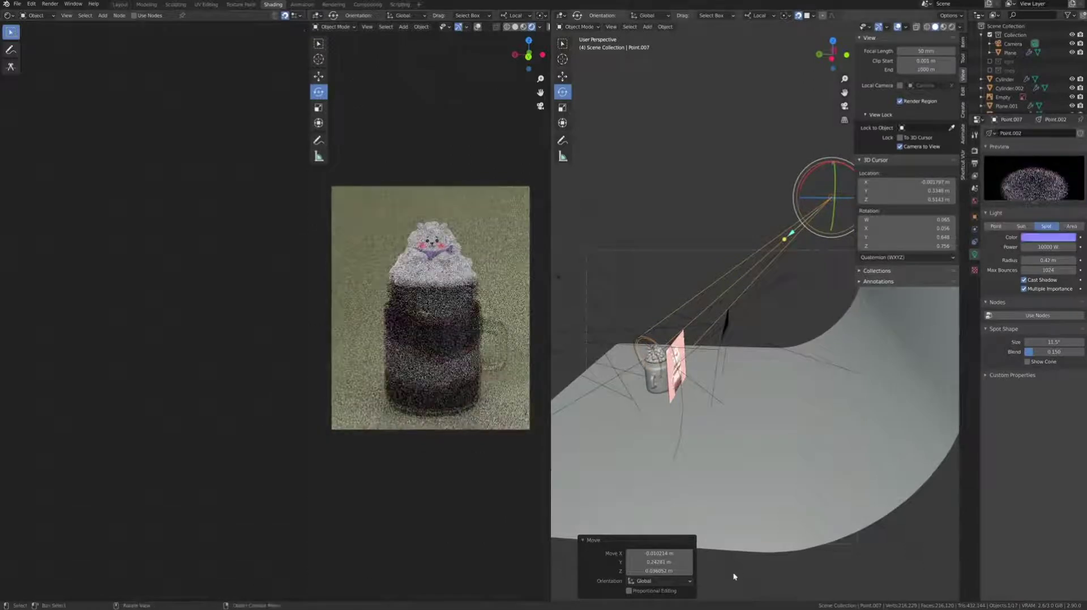
{"action": "mouse_move", "coordinate": [736, 425]}
{"action": "middle_mouse_down"}
{"action": "mouse_move", "coordinate": [777, 502]}
{"action": "mouse_move", "coordinate": [758, 430]}
{"action": "middle_mouse_up"}
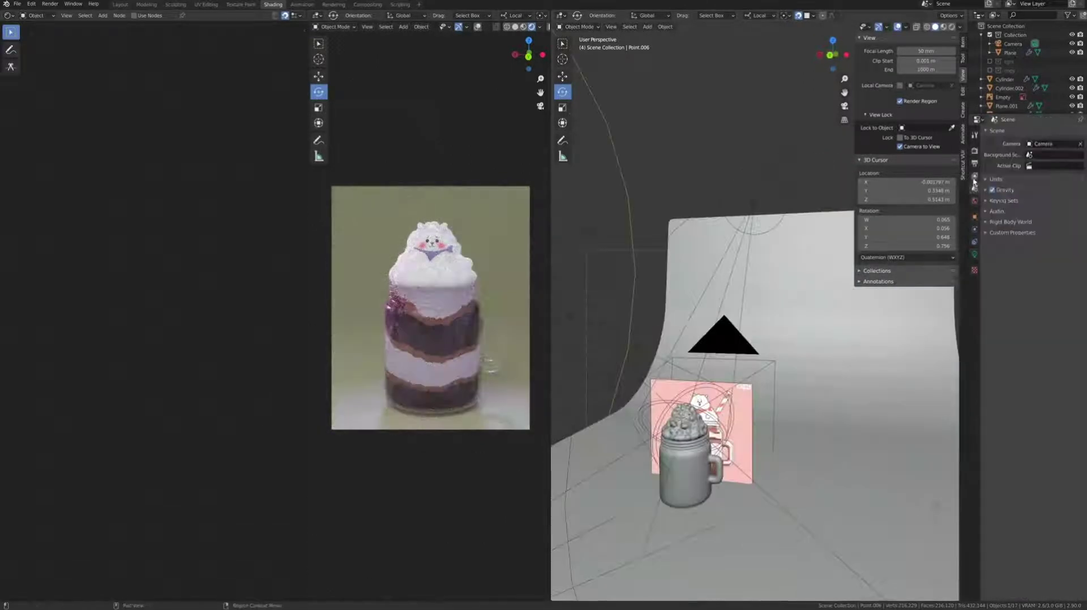
Switch the render View Transform to False Color to check lighting.
{"action": "left_click", "coordinate": [974, 150]}
{"action": "scroll", "coordinate": [1042, 535], "scroll_direction": "down", "scroll_amount": 8}
{"action": "scroll", "coordinate": [1041, 535], "scroll_direction": "down", "scroll_amount": 8}
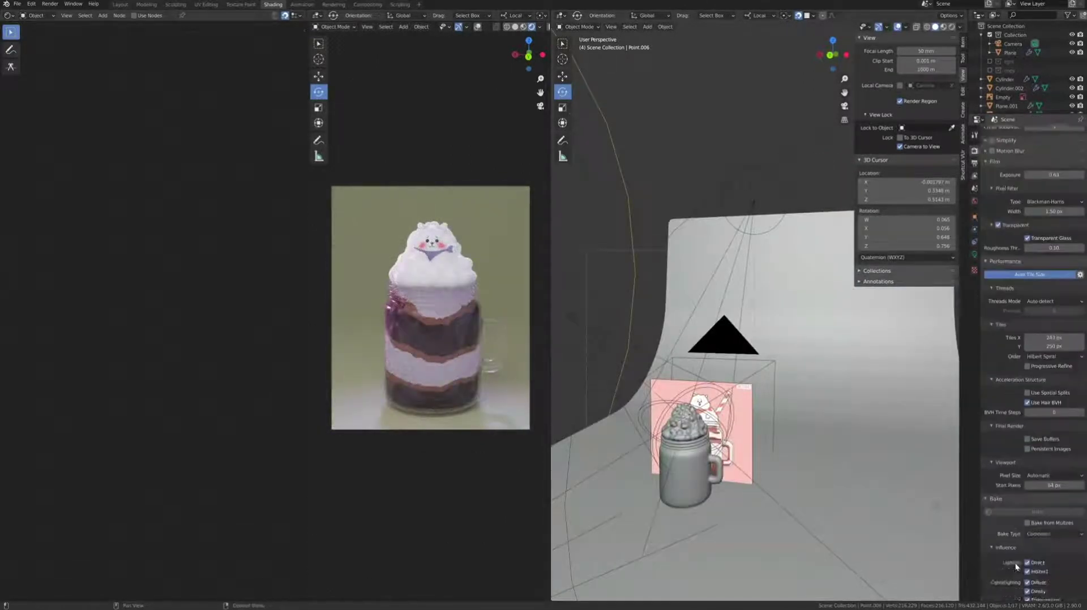
{"action": "scroll", "coordinate": [1041, 534], "scroll_direction": "down", "scroll_amount": 5}
{"action": "left_click", "coordinate": [1044, 539]}
{"action": "left_click", "coordinate": [1042, 491]}
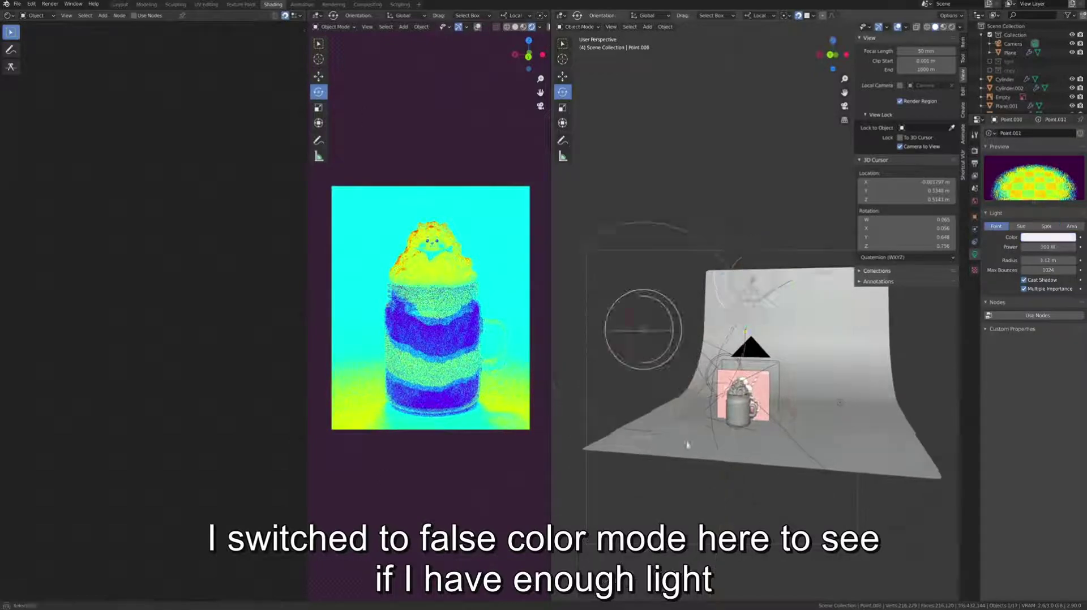
Move point light Point.006 and raise its power to 310.2 W.
{"action": "key", "text": "g"}
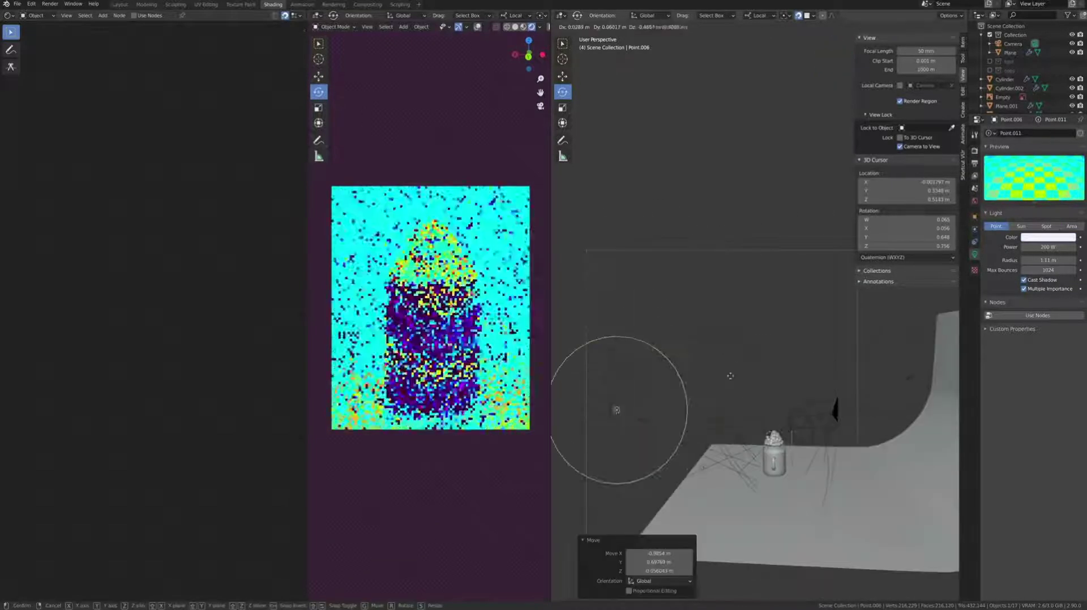
{"action": "left_click", "coordinate": [730, 384]}
{"action": "left_click_drag", "start_coordinate": [1048, 246], "coordinate": [1072, 247]}
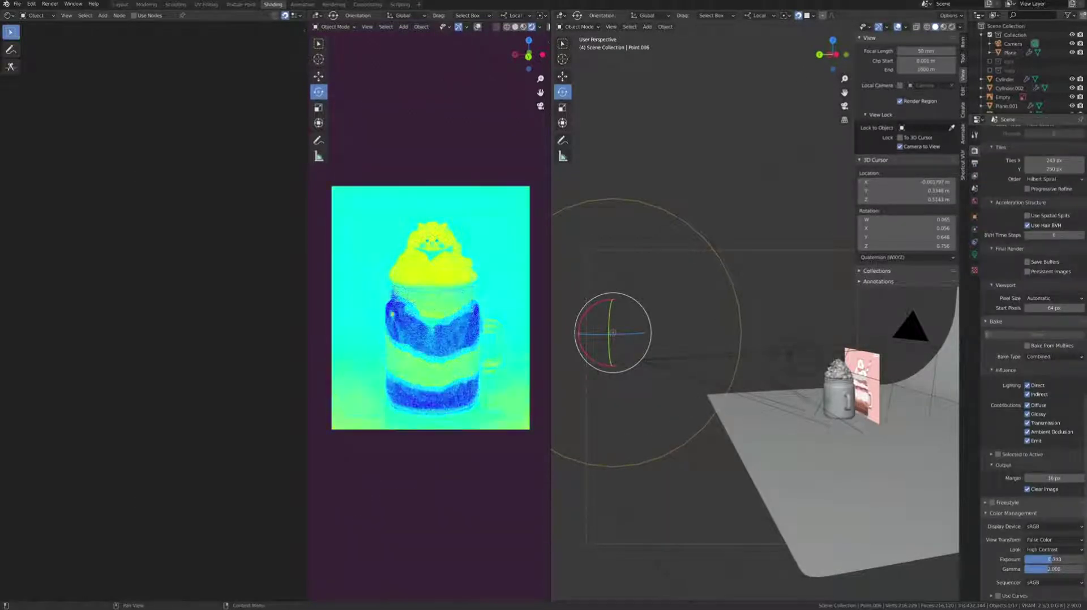
Set the View Transform back to Filmic.
{"action": "left_click", "coordinate": [1054, 539]}
{"action": "left_click", "coordinate": [1047, 506]}
{"action": "left_click", "coordinate": [1042, 520]}
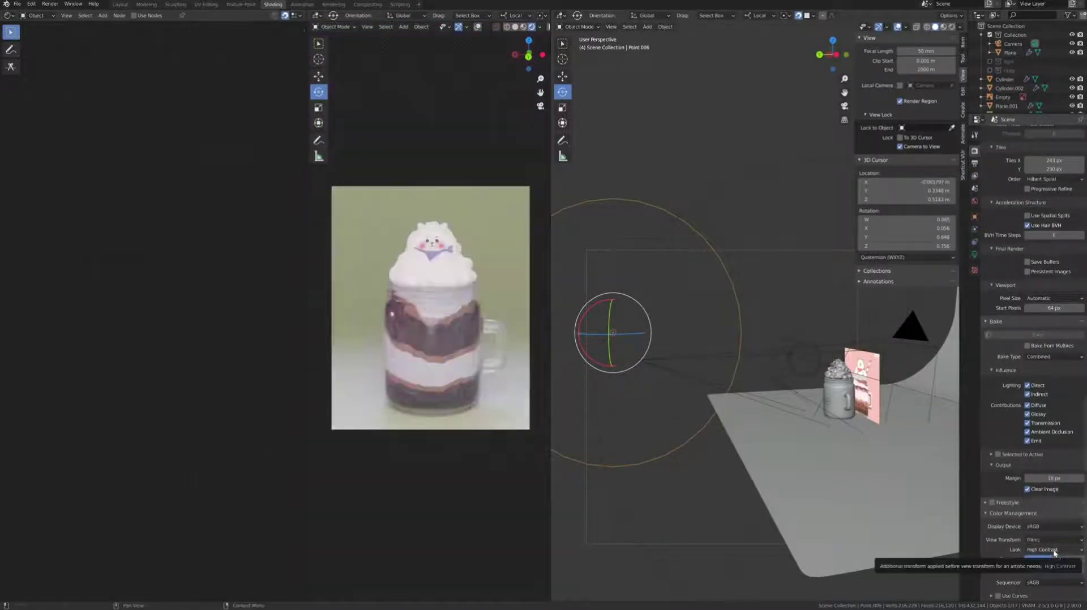
Reposition the blue spot light Point.007, including a vertical-only move.
{"action": "mouse_move", "coordinate": [801, 532]}
{"action": "middle_mouse_down"}
{"action": "mouse_move", "coordinate": [800, 272]}
{"action": "mouse_move", "coordinate": [800, 337]}
{"action": "middle_mouse_up"}
{"action": "key", "text": "g"}
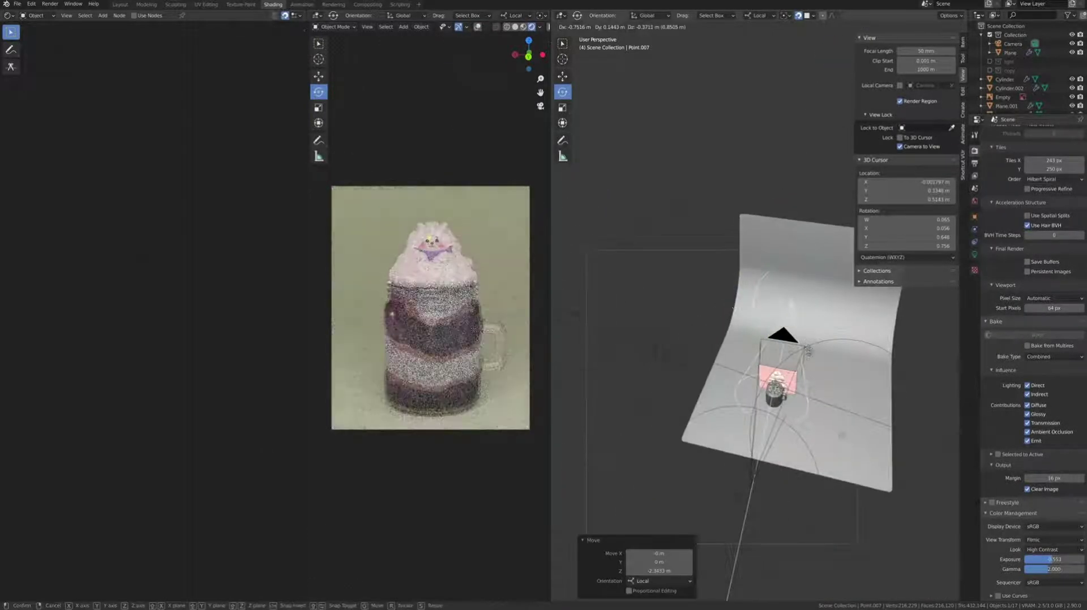
{"action": "left_click", "coordinate": [796, 406]}
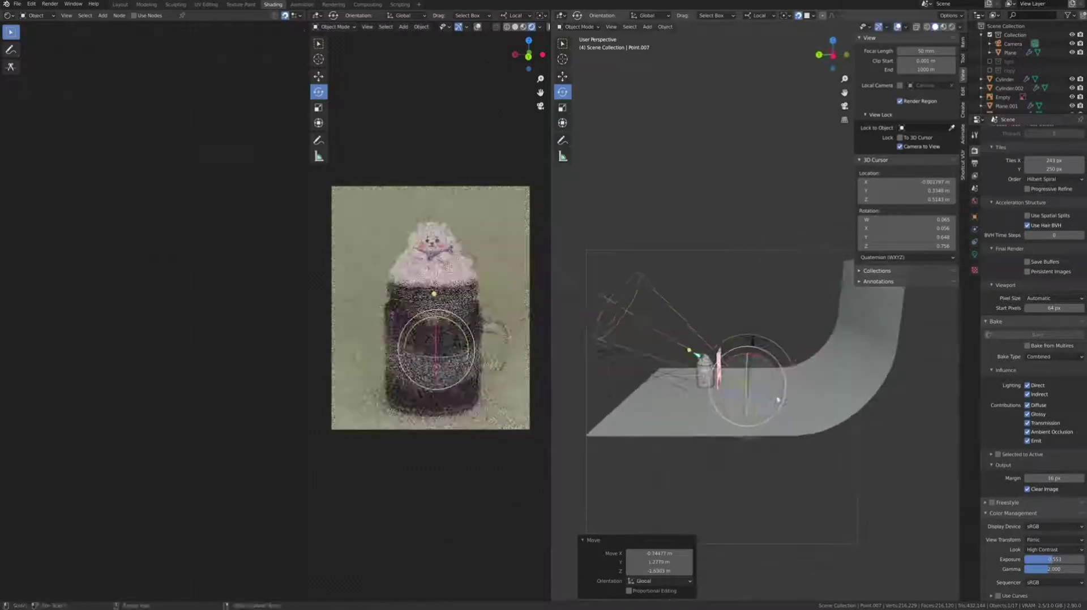
{"action": "middle_click_drag", "start_coordinate": [796, 406], "coordinate": [786, 366]}
{"action": "key", "text": "g"}
{"action": "key", "text": "z"}
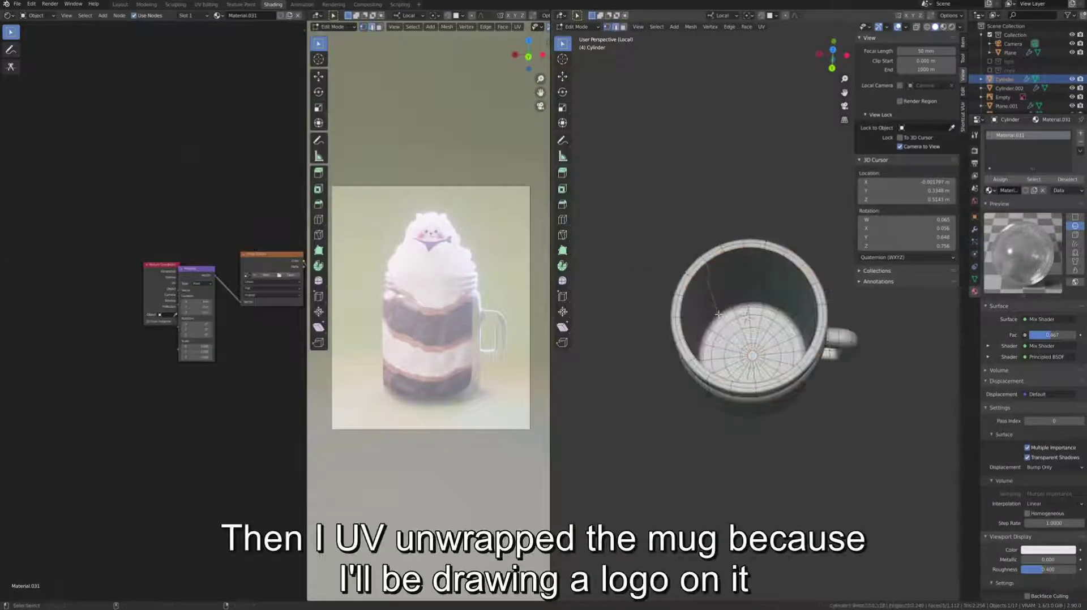
Select an edge path along the mug and mark it as a seam.
{"action": "middle_click_drag", "start_coordinate": [716, 255], "coordinate": [765, 310]}
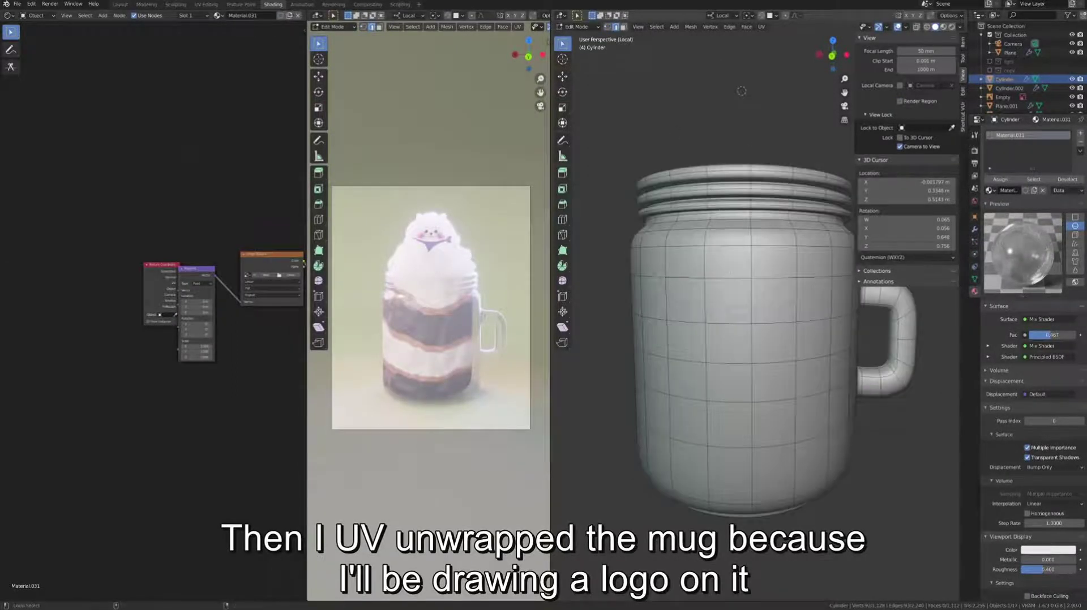
{"action": "mouse_move", "coordinate": [824, 370]}
{"action": "middle_mouse_down"}
{"action": "mouse_move", "coordinate": [795, 305]}
{"action": "mouse_move", "coordinate": [722, 283]}
{"action": "mouse_move", "coordinate": [770, 388]}
{"action": "middle_mouse_up"}
{"action": "scroll", "coordinate": [796, 306], "scroll_direction": "up", "scroll_amount": 2}
{"action": "left_click", "coordinate": [747, 294], "text": "ctrl"}
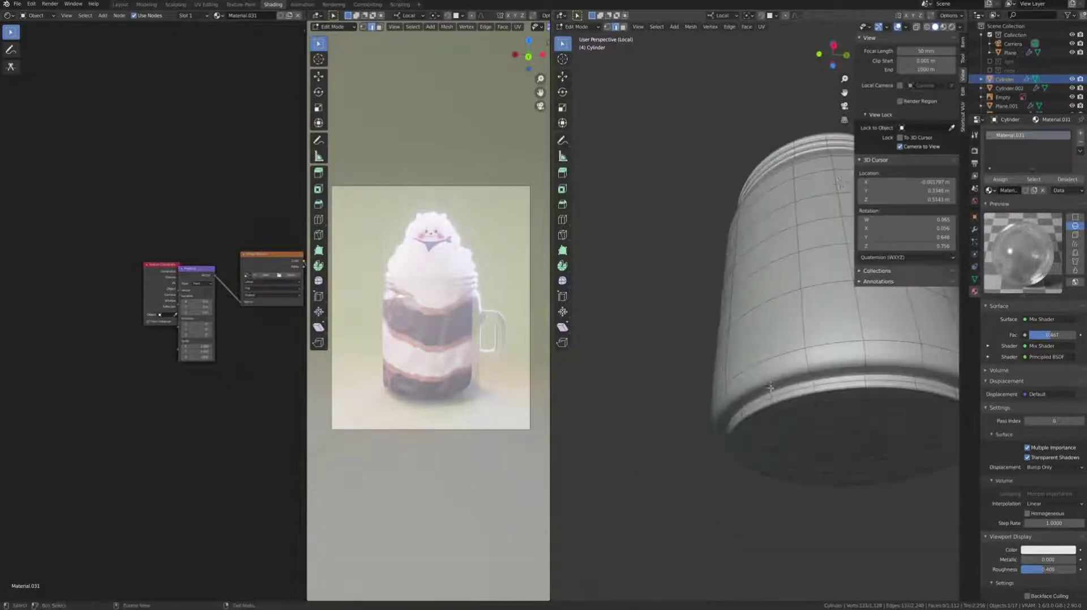
{"action": "left_click", "coordinate": [838, 181], "text": "ctrl"}
{"action": "mouse_move", "coordinate": [838, 181]}
{"action": "middle_mouse_down"}
{"action": "mouse_move", "coordinate": [861, 453]}
{"action": "mouse_move", "coordinate": [793, 362]}
{"action": "mouse_move", "coordinate": [783, 383]}
{"action": "middle_mouse_up"}
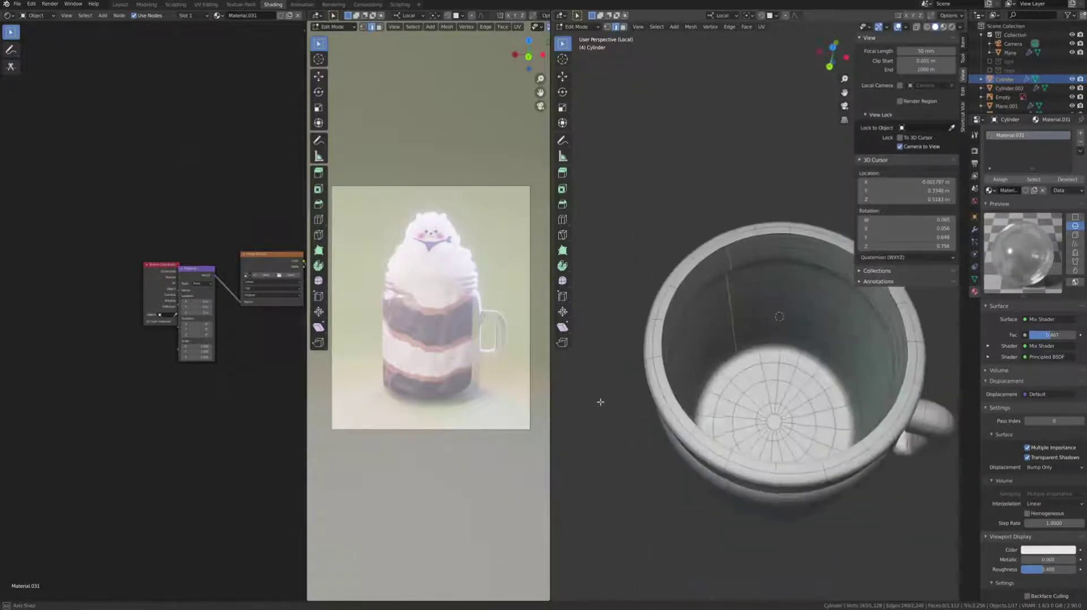
{"action": "right_click", "coordinate": [783, 383]}
{"action": "left_click", "coordinate": [775, 545]}
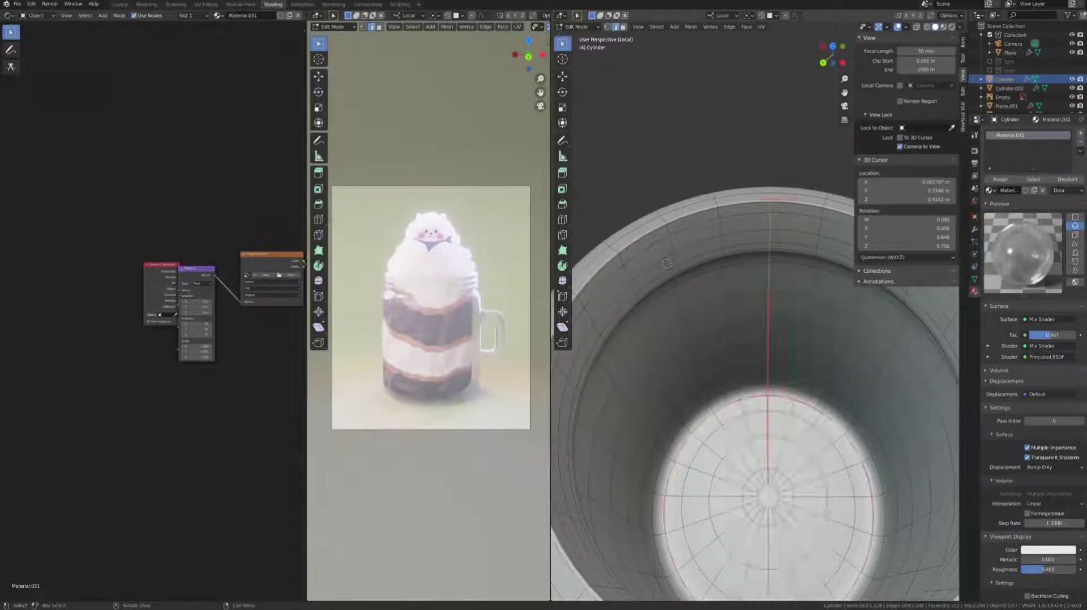
In the UV Editing workspace, create a new blank image.
{"action": "left_click", "coordinate": [206, 5]}
{"action": "left_click", "coordinate": [29, 26]}
{"action": "left_click", "coordinate": [88, 114]}
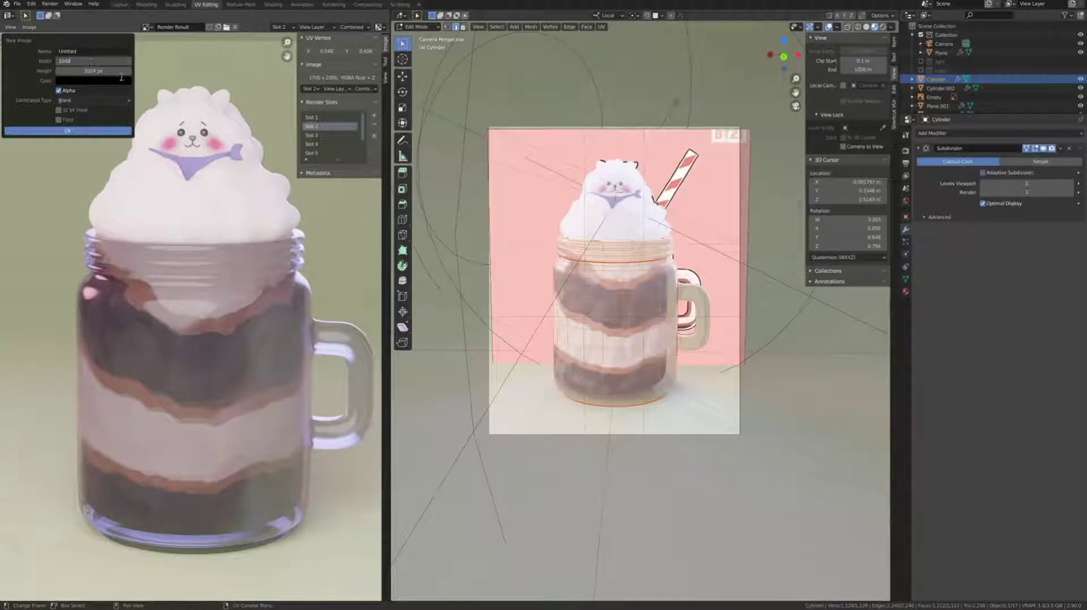
{"action": "left_click", "coordinate": [68, 131]}
Select a UV face and its linked island in the UV editor.
{"action": "scroll", "coordinate": [218, 358], "scroll_direction": "up", "scroll_amount": 3}
{"action": "scroll", "coordinate": [242, 342], "scroll_direction": "up", "scroll_amount": 3}
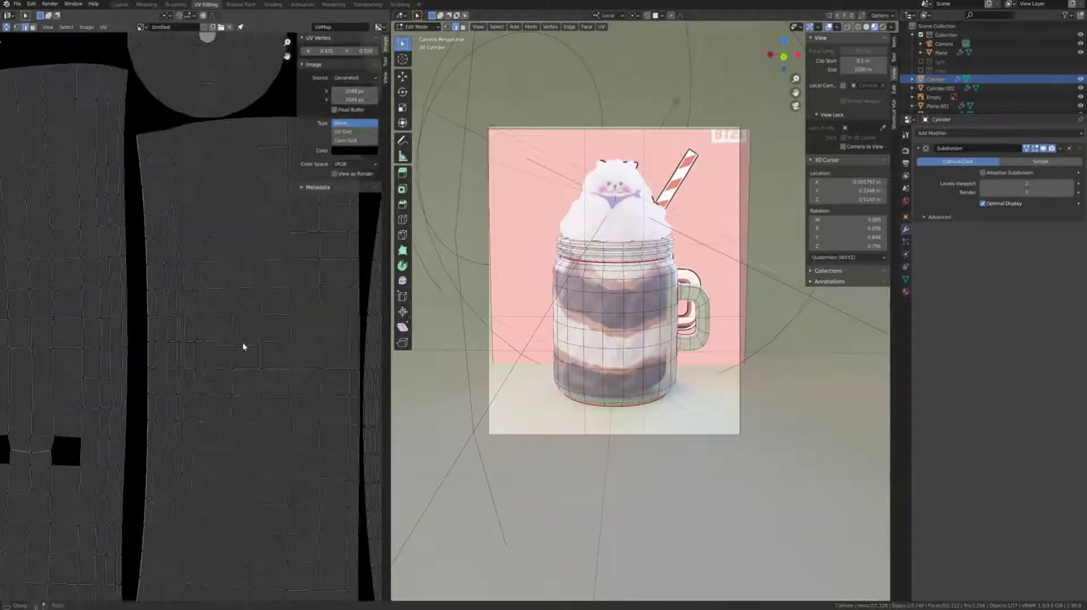
{"action": "key", "text": "s"}
{"action": "key", "text": "x"}
{"action": "key", "text": "Escape"}
{"action": "left_click_drag", "start_coordinate": [226, 361], "coordinate": [275, 379]}
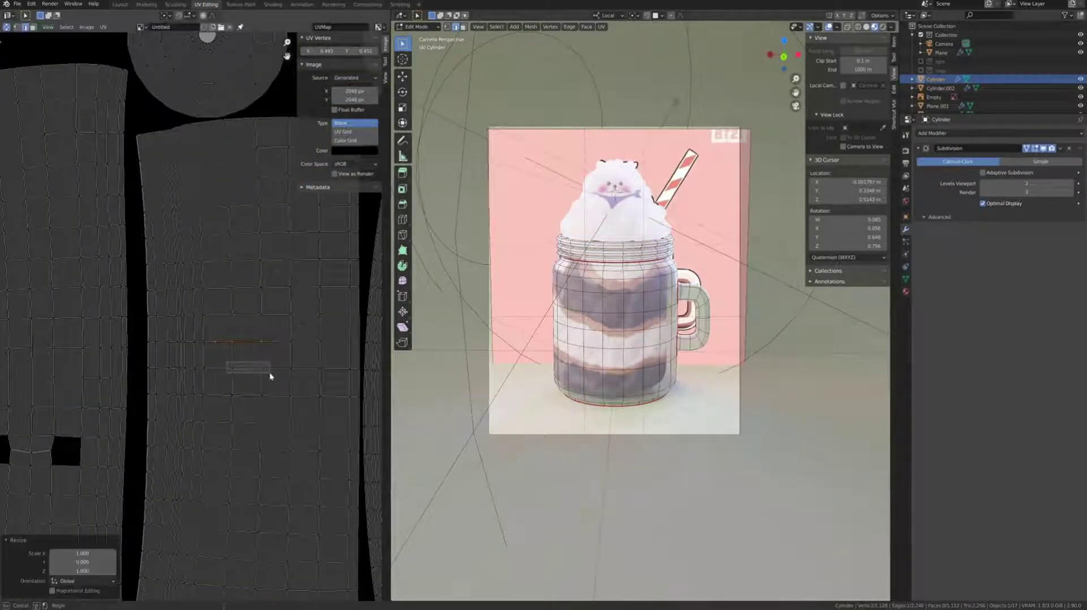
{"action": "left_click", "coordinate": [248, 356]}
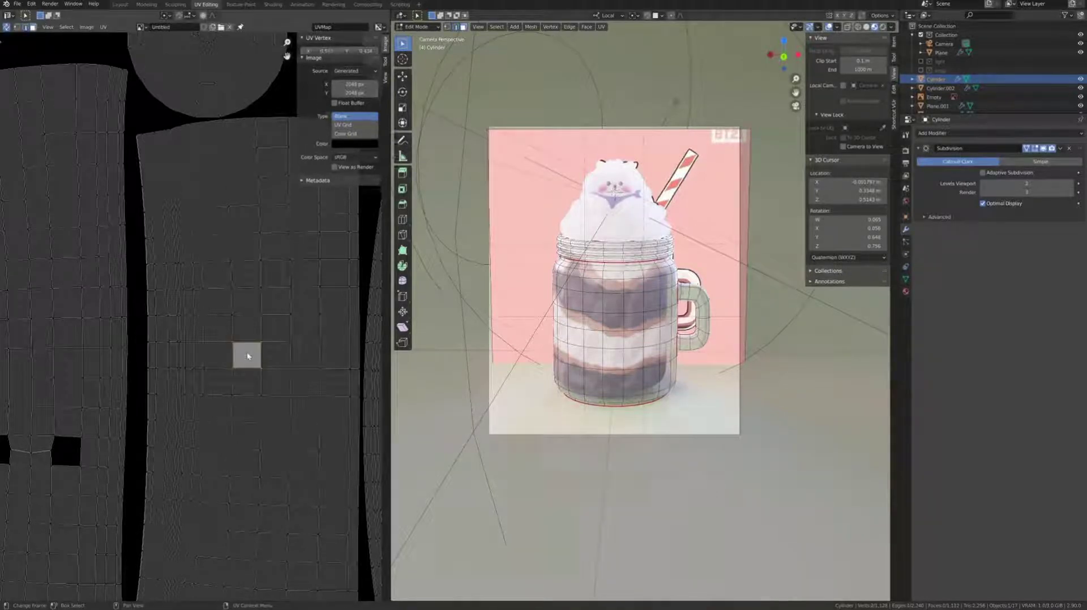
{"action": "key", "text": "l"}
{"action": "right_click", "coordinate": [247, 355]}
{"action": "scroll", "coordinate": [247, 355], "scroll_direction": "down", "scroll_amount": 3}
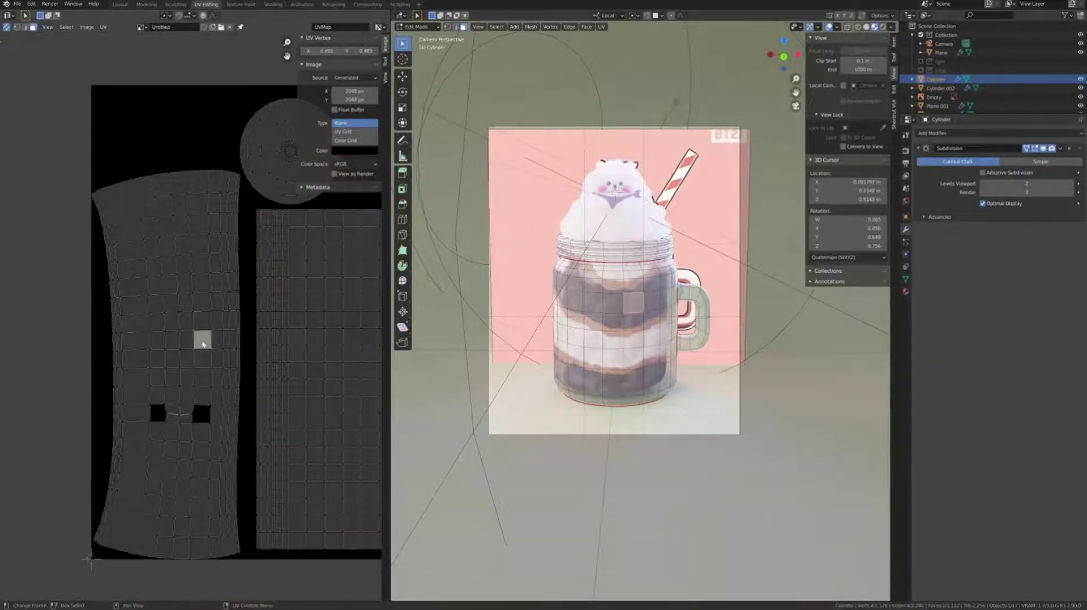
{"action": "scroll", "coordinate": [193, 359], "scroll_direction": "up", "scroll_amount": 4}
Square up one UV face, select its island and apply Follow Active Quads.
{"action": "left_click", "coordinate": [193, 358]}
{"action": "key", "text": "s"}
{"action": "left_click", "coordinate": [204, 375]}
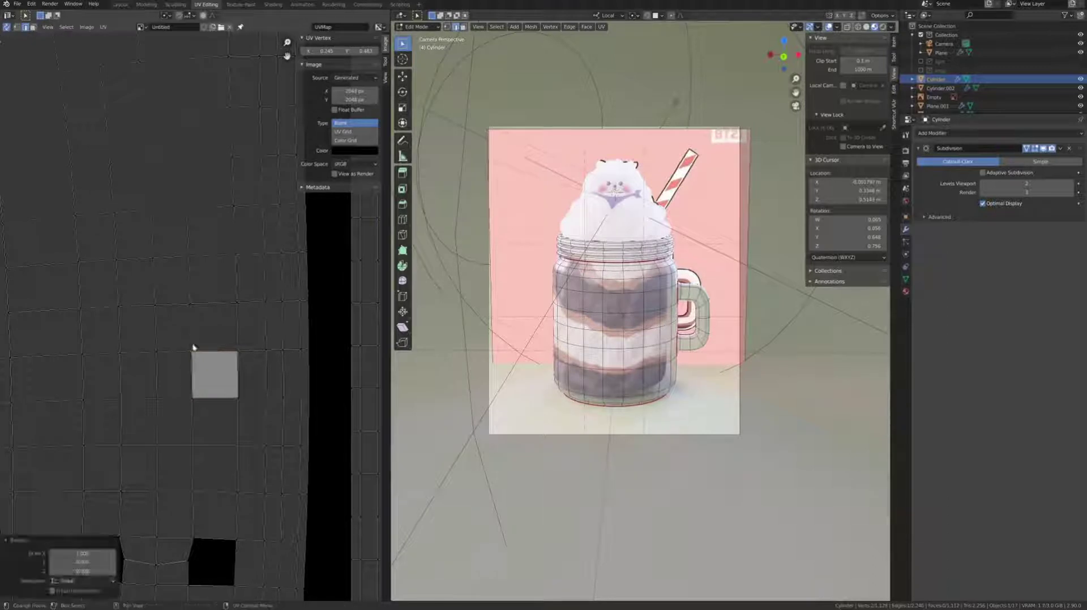
{"action": "key", "text": "s"}
{"action": "left_click", "coordinate": [209, 376]}
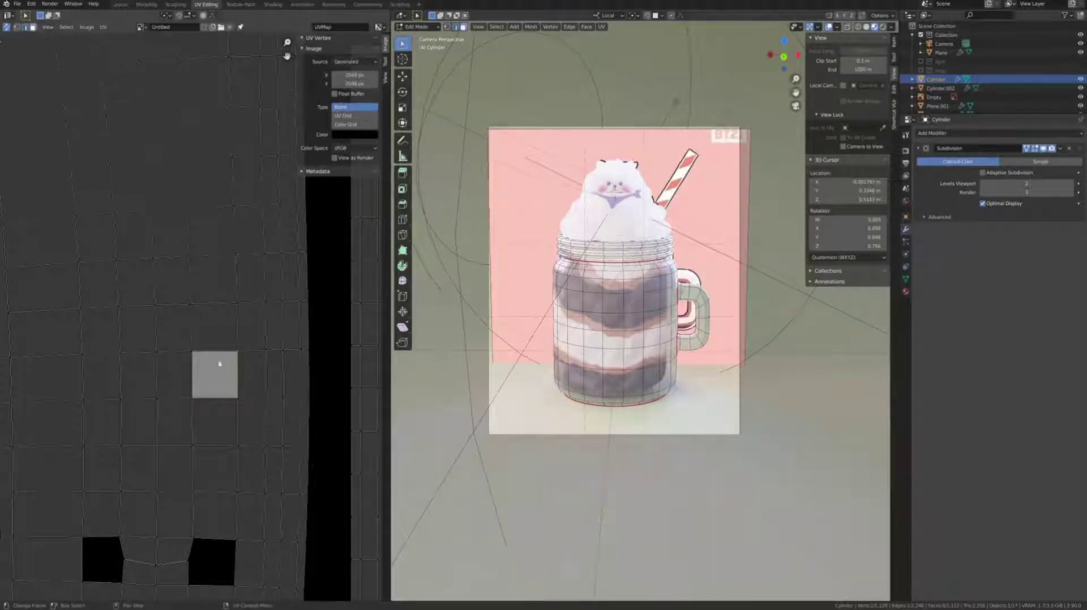
{"action": "key", "text": "l"}
{"action": "right_click", "coordinate": [209, 373]}
{"action": "left_click", "coordinate": [195, 374]}
{"action": "scroll", "coordinate": [187, 369], "scroll_direction": "down", "scroll_amount": 5}
Select the circular UV island and view the mug from the back.
{"action": "key", "text": "l"}
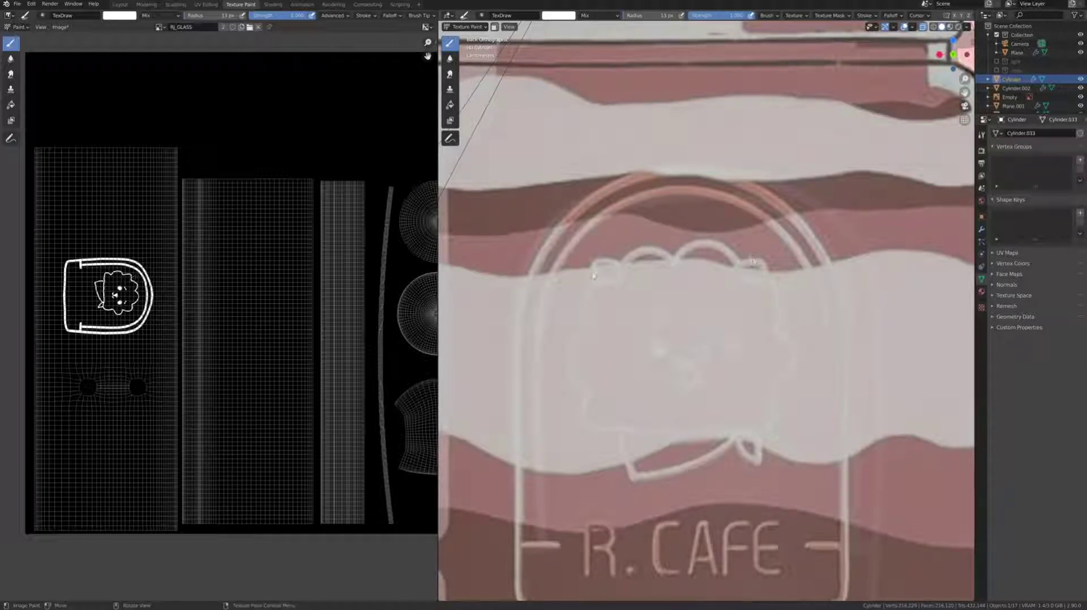
{"action": "key", "text": "ctrl+KP_1"}
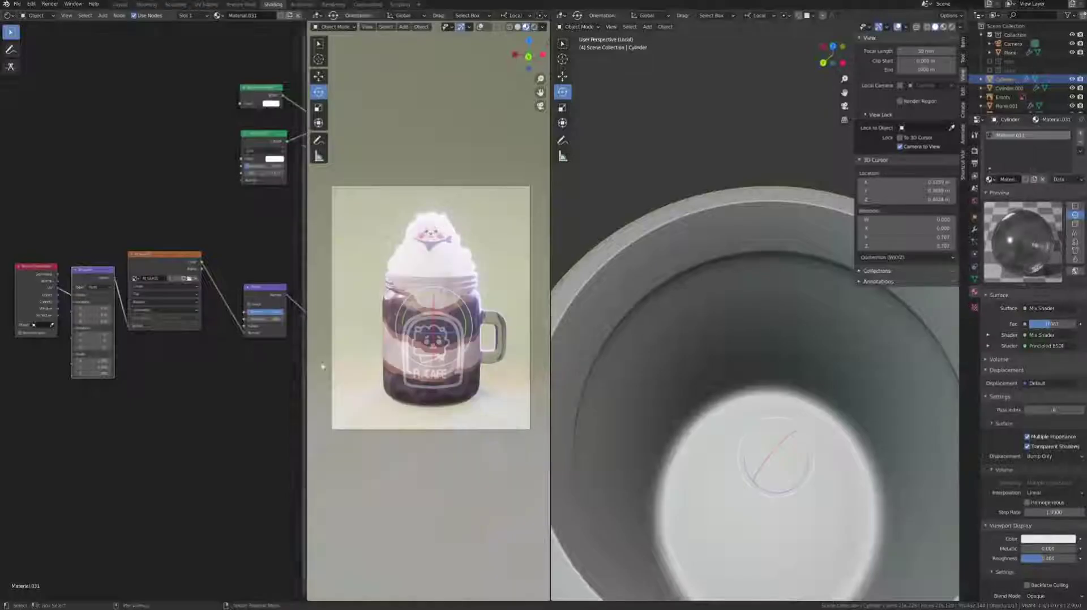
{"action": "scroll", "coordinate": [167, 358], "scroll_direction": "left", "scroll_amount": 3}
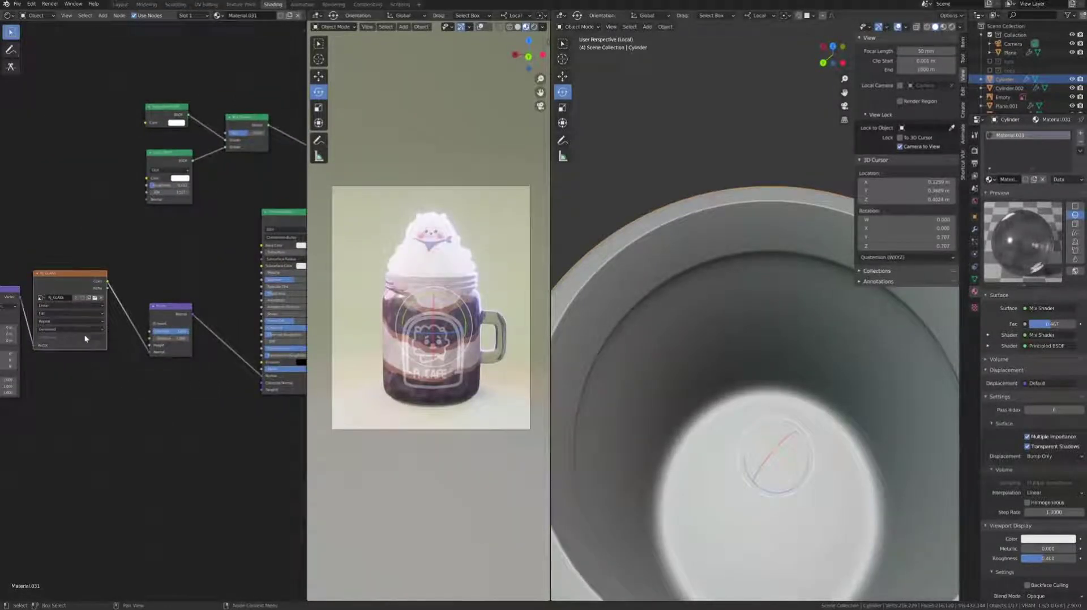
{"action": "scroll", "coordinate": [61, 308], "scroll_direction": "left", "scroll_amount": 3}
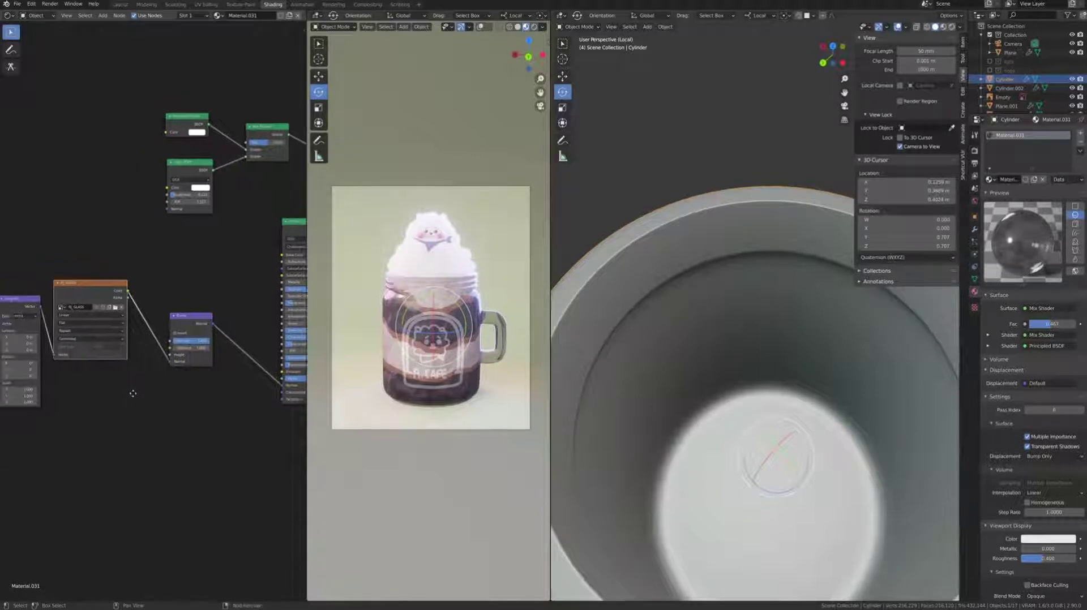
{"action": "scroll", "coordinate": [85, 302], "scroll_direction": "up", "scroll_amount": 2}
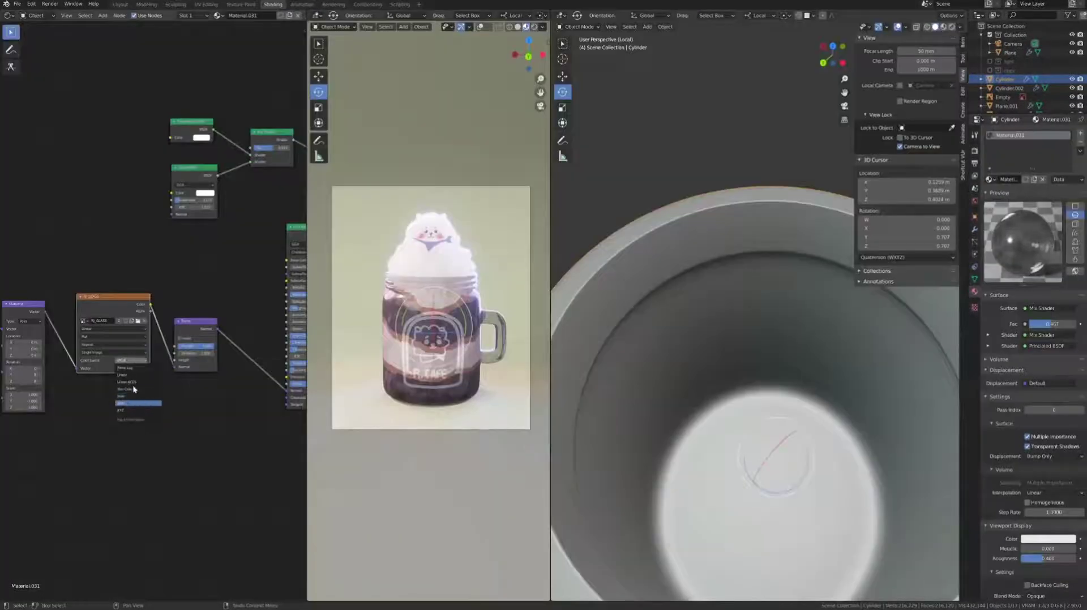
Set the bump image texture to Non-Color, save, and adjust the Bump node strength.
{"action": "left_click", "coordinate": [134, 388]}
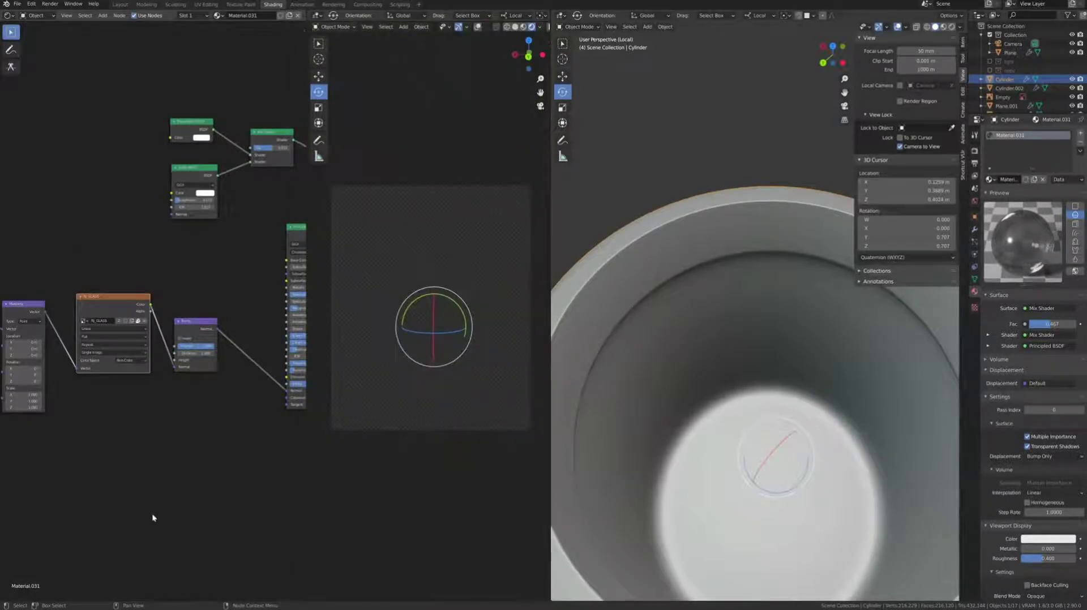
{"action": "key", "text": "ctrl+s"}
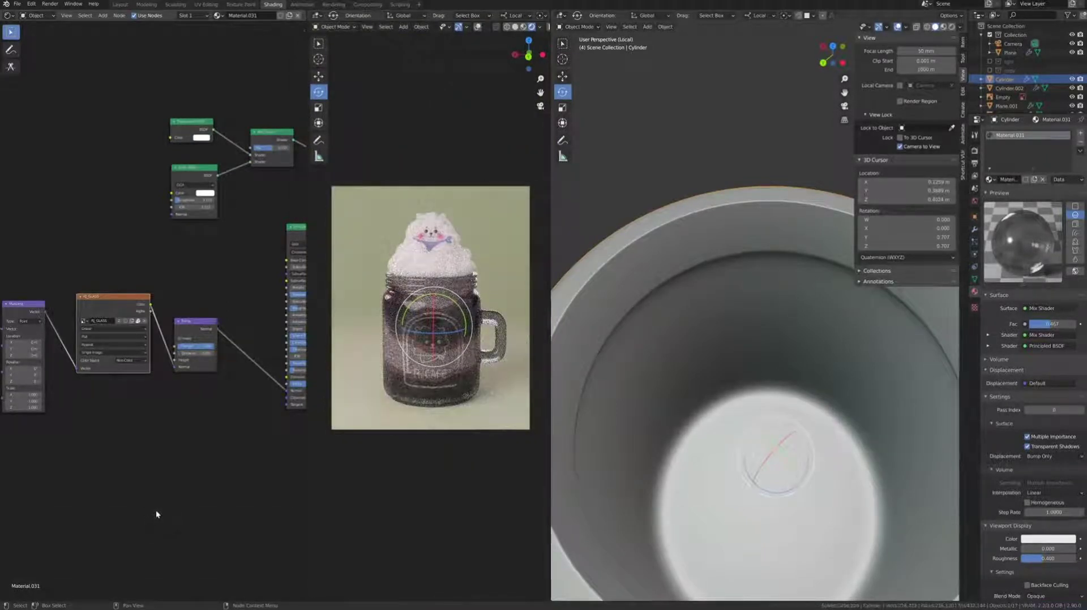
{"action": "left_click_drag", "start_coordinate": [189, 346], "coordinate": [206, 346]}
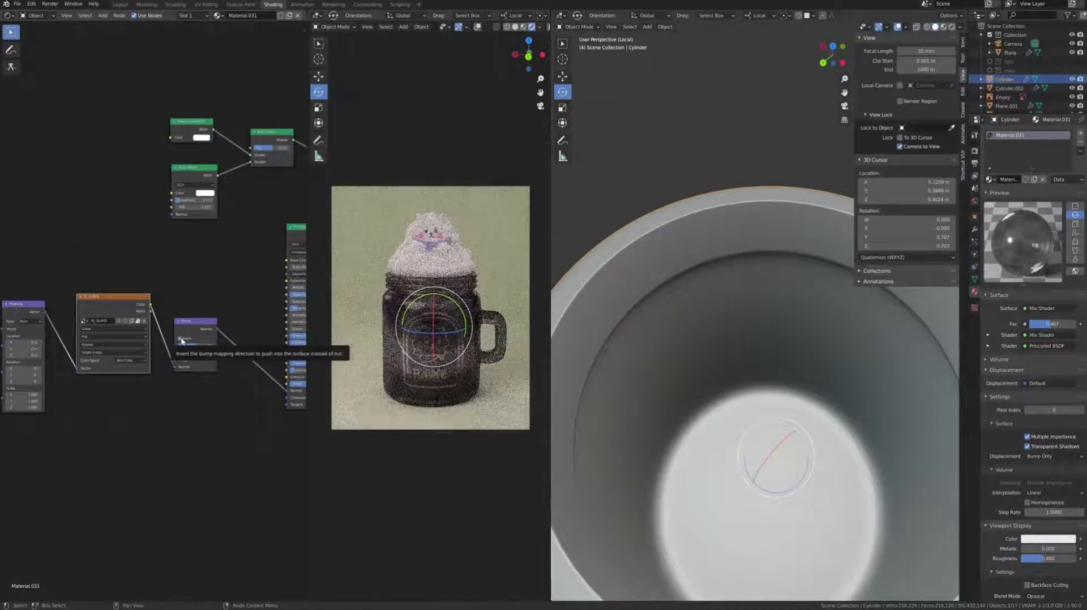
{"action": "key", "text": "KP_Divide"}
{"action": "left_click", "coordinate": [618, 222]}
Duplicate the spot light and move the copy, then undo to remove it.
{"action": "key", "text": "g"}
{"action": "left_click", "coordinate": [643, 226]}
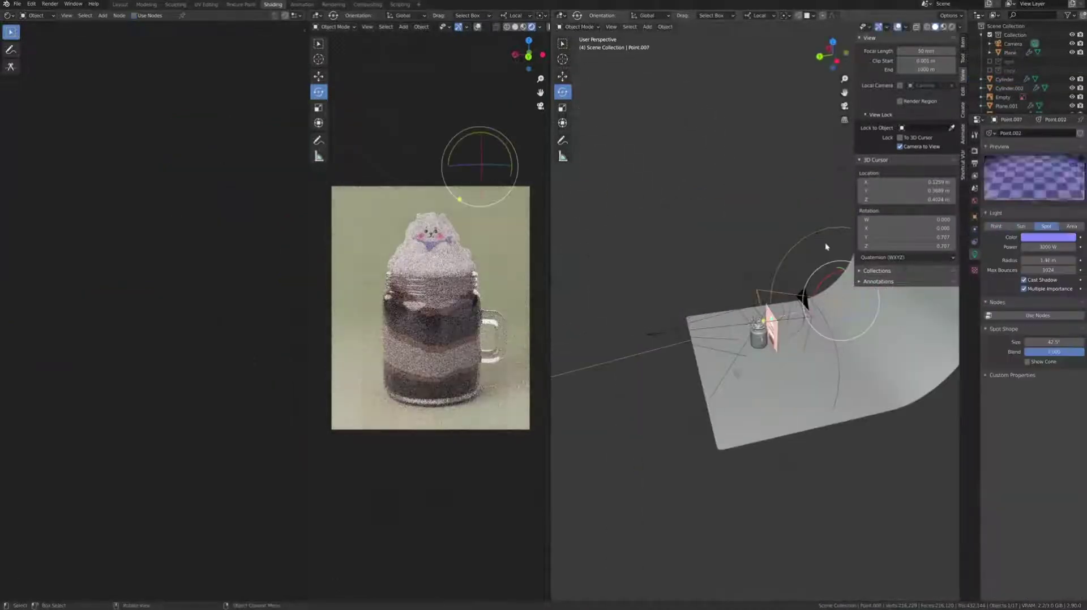
{"action": "key", "text": "shift+d"}
{"action": "left_click", "coordinate": [976, 237]}
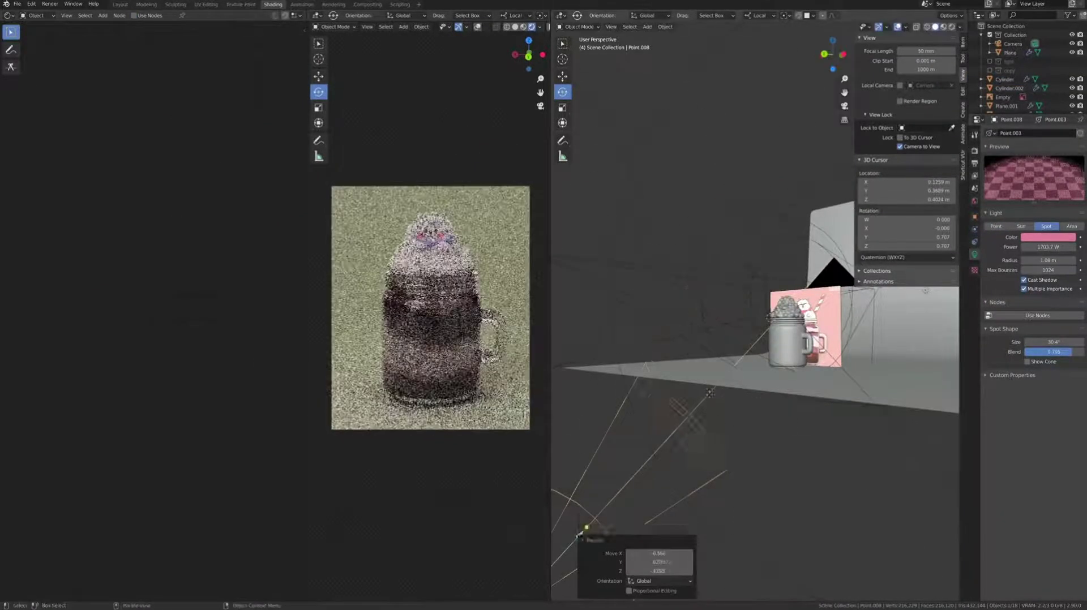
{"action": "key", "text": "g"}
{"action": "key", "text": "Return"}
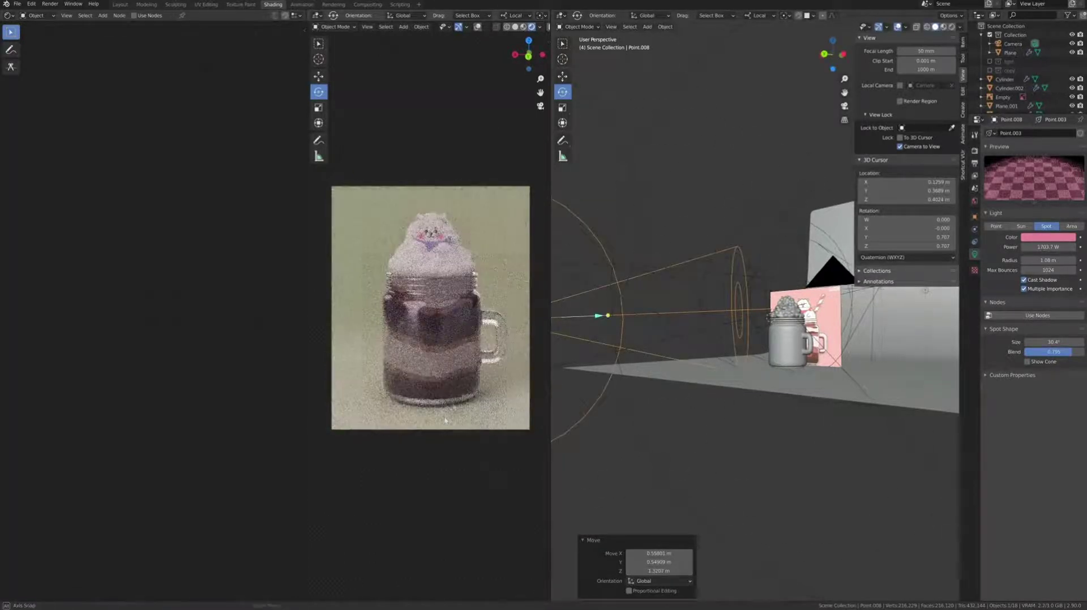
{"action": "left_click", "coordinate": [734, 253]}
{"action": "key", "text": "ctrl+z"}
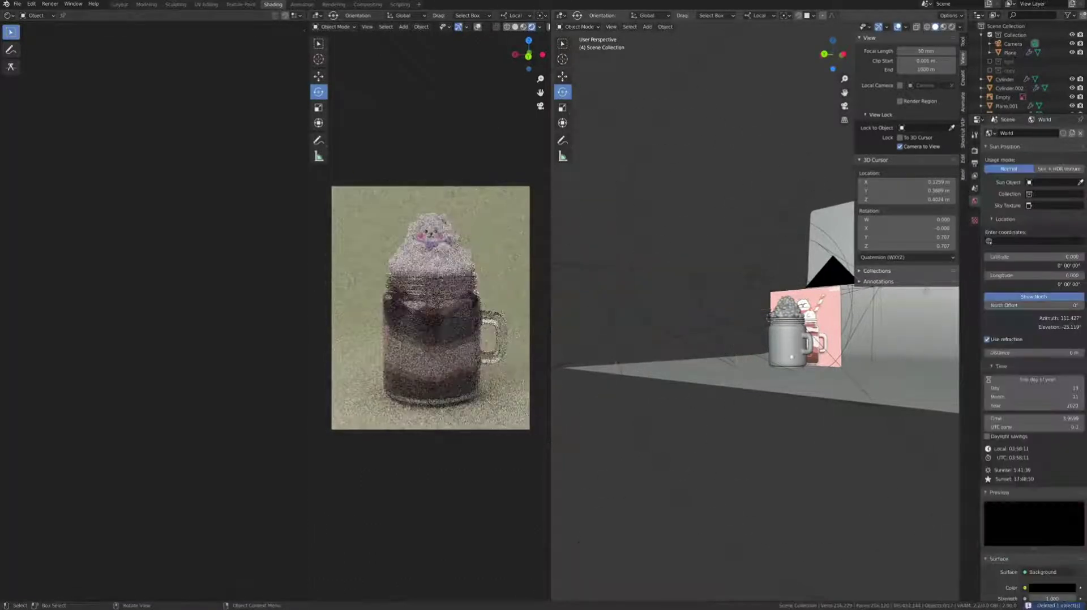
Move point light Point.005 to a new position around the mug.
{"action": "middle_click_drag", "start_coordinate": [708, 315], "coordinate": [730, 442]}
{"action": "key", "text": "ctrl+z"}
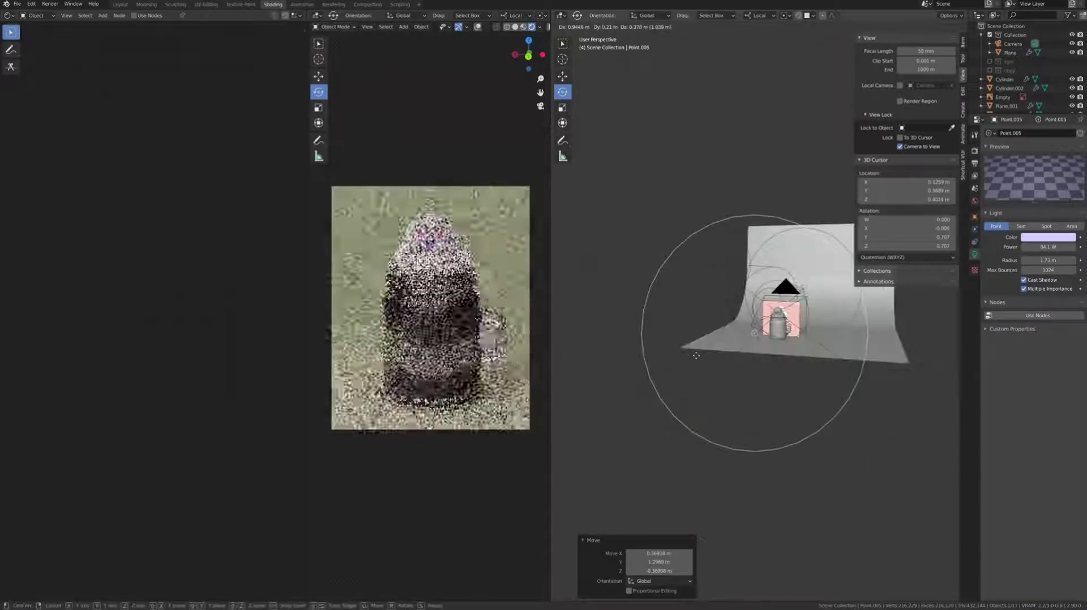
{"action": "key", "text": "ctrl+z"}
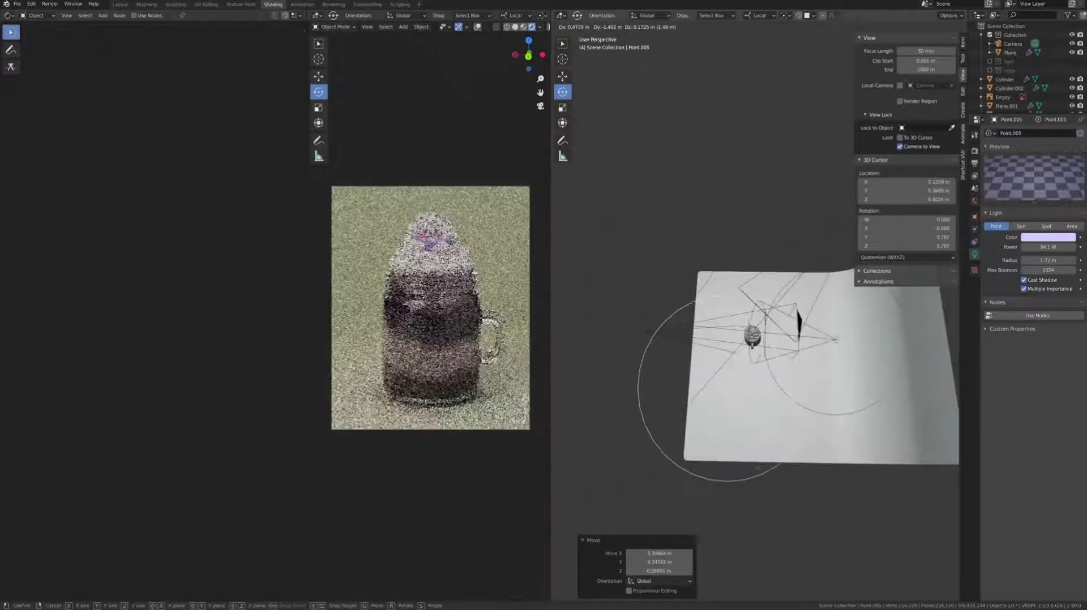
{"action": "key", "text": "ctrl+z"}
{"action": "key", "text": "ctrl+z"}
{"action": "key", "text": "g"}
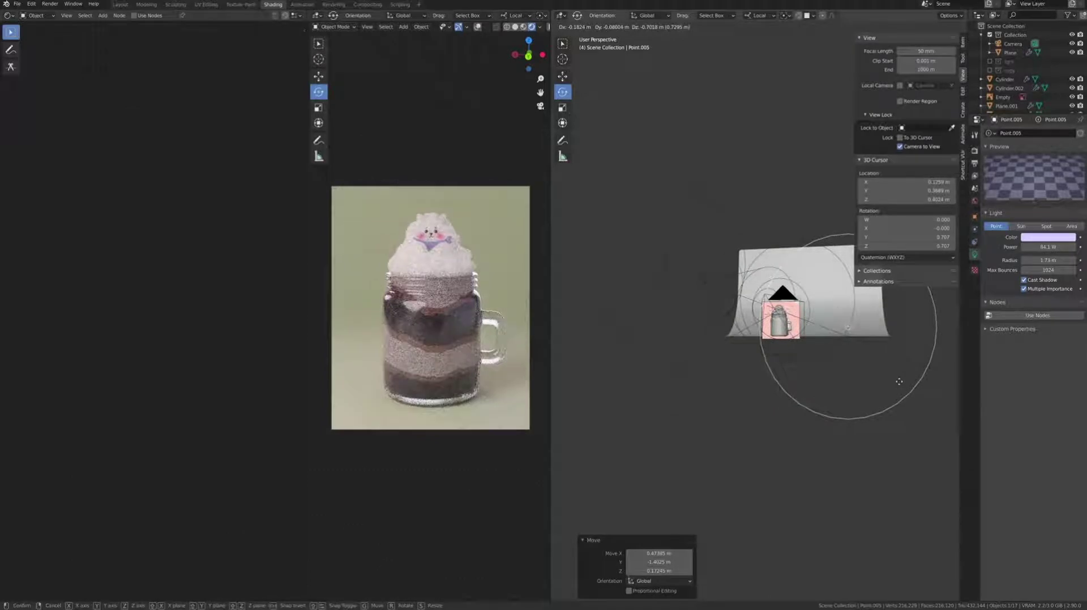
{"action": "left_click", "coordinate": [899, 382]}
Select the glass jar to inspect its material, then select the empty object.
{"action": "left_click", "coordinate": [790, 343]}
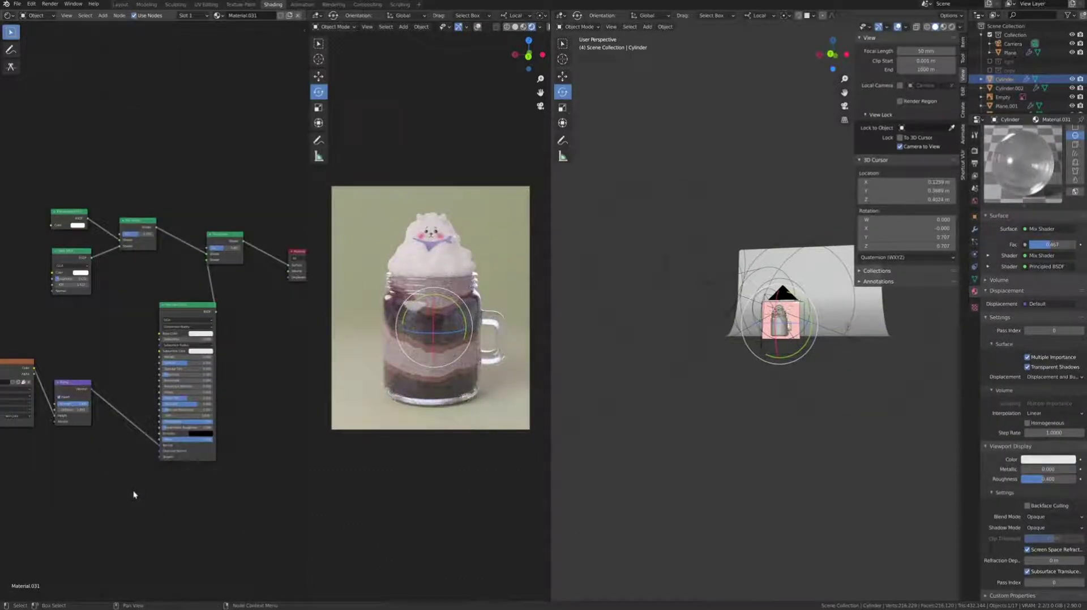
{"action": "left_click", "coordinate": [684, 376]}
{"action": "scroll", "coordinate": [685, 376], "scroll_direction": "up", "scroll_amount": 5}
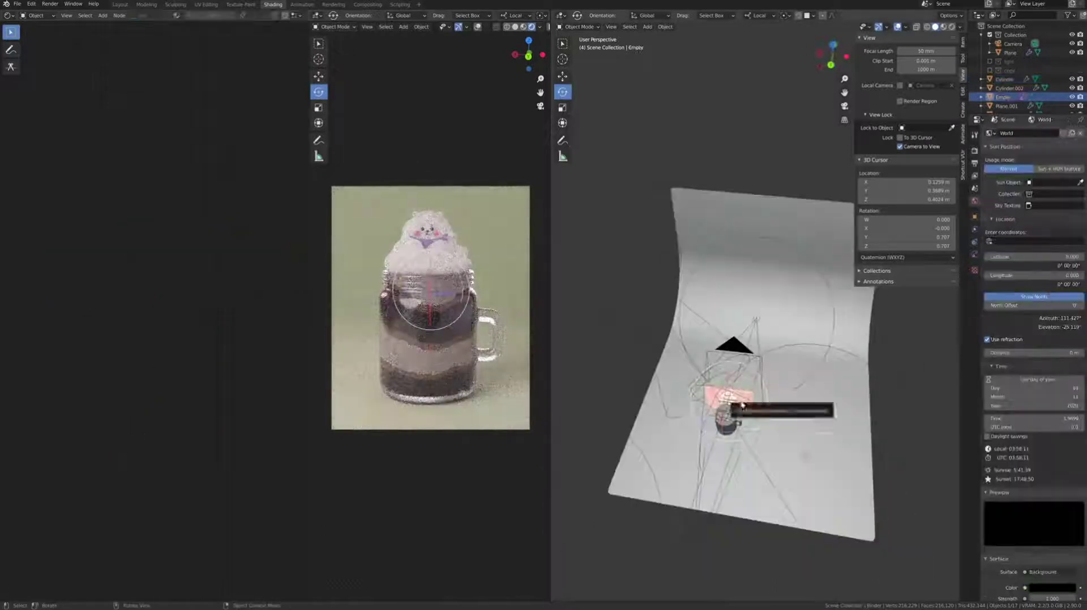
{"action": "scroll", "coordinate": [684, 376], "scroll_direction": "up", "scroll_amount": 3}
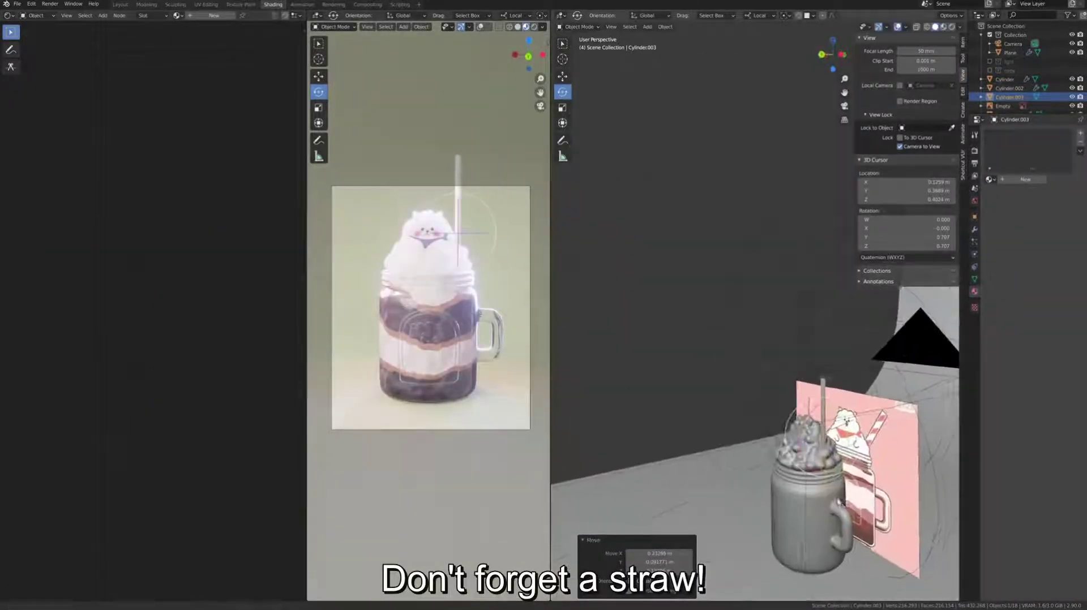
Scale the cylinder into a long, thin straw and isolate it in the view.
{"action": "key", "text": "Return"}
{"action": "key", "text": "s"}
{"action": "key", "text": "shift+z"}
{"action": "key", "text": "Return"}
{"action": "key", "text": "KP_Divide"}
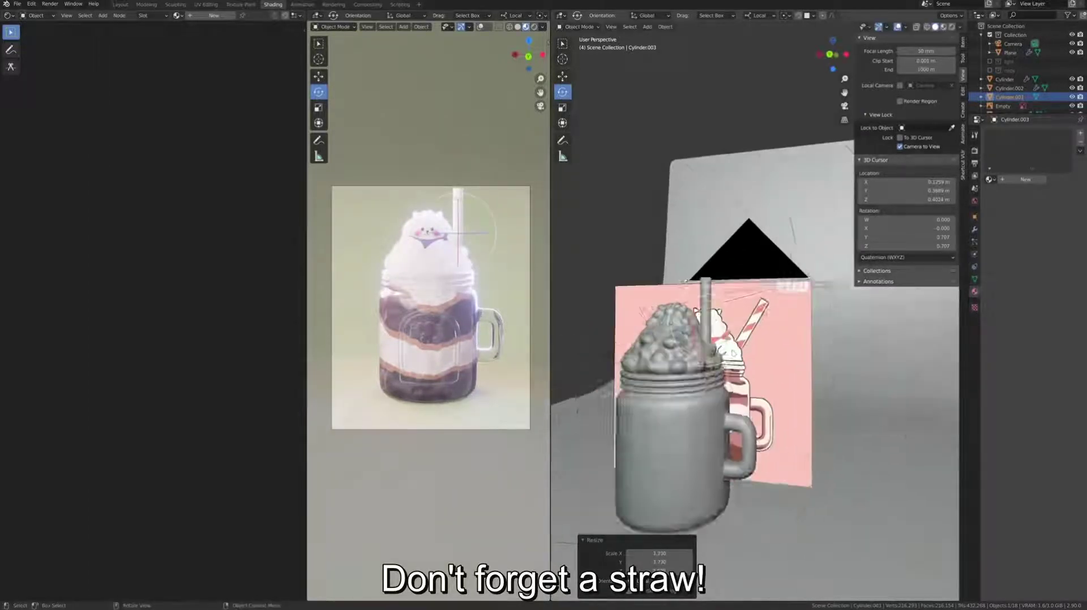
Inset the straw's end faces and add a loop cut around the tube.
{"action": "key", "text": "Tab"}
{"action": "left_click", "coordinate": [761, 367]}
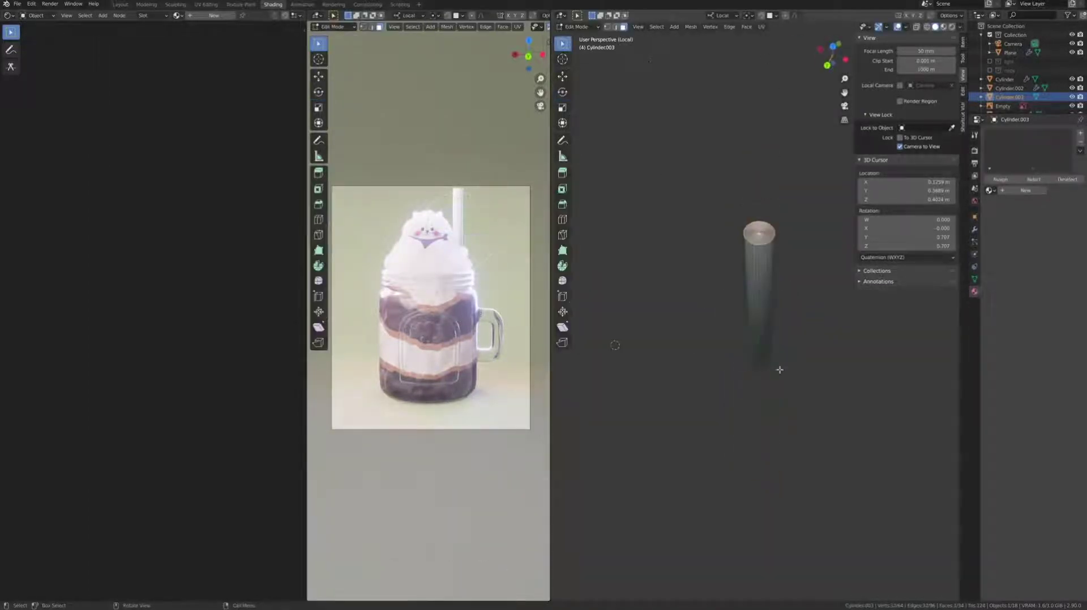
{"action": "middle_click_drag", "start_coordinate": [778, 368], "coordinate": [784, 391]}
{"action": "key", "text": "i"}
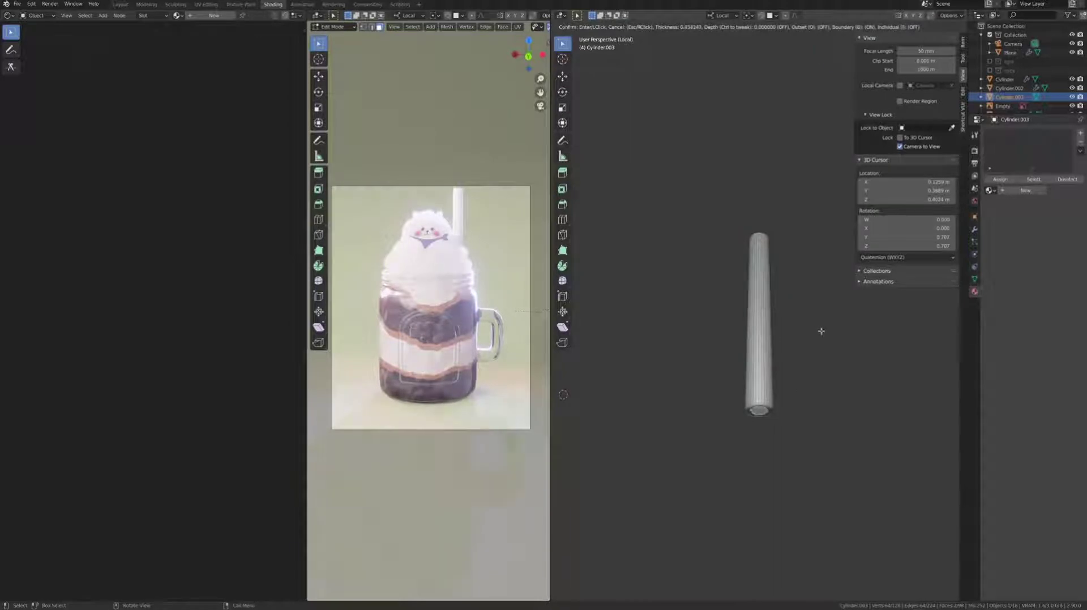
{"action": "left_click", "coordinate": [820, 331]}
{"action": "right_click", "coordinate": [781, 403]}
{"action": "left_click", "coordinate": [804, 431]}
Extrude the inner top face downward to hollow out the straw.
{"action": "mouse_move", "coordinate": [804, 431]}
{"action": "middle_mouse_down"}
{"action": "mouse_move", "coordinate": [745, 406]}
{"action": "mouse_move", "coordinate": [738, 331]}
{"action": "middle_mouse_up"}
{"action": "middle_click_drag", "start_coordinate": [584, 461], "coordinate": [760, 348]}
{"action": "left_click", "coordinate": [760, 348]}
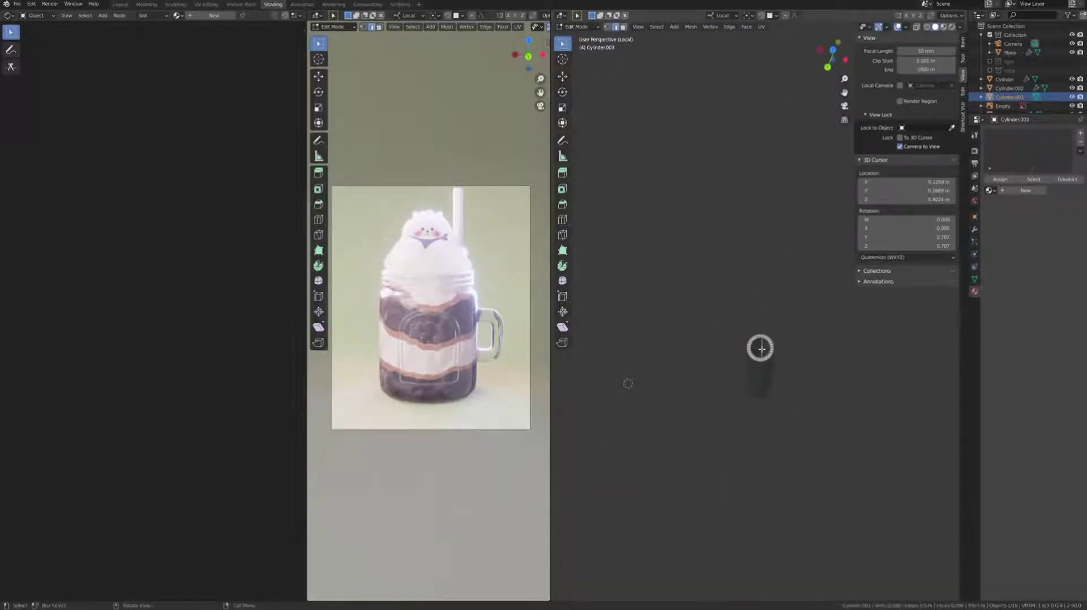
{"action": "key", "text": "e"}
{"action": "left_click", "coordinate": [797, 423]}
{"action": "middle_click_drag", "start_coordinate": [796, 423], "coordinate": [736, 368]}
{"action": "key", "text": "Tab"}
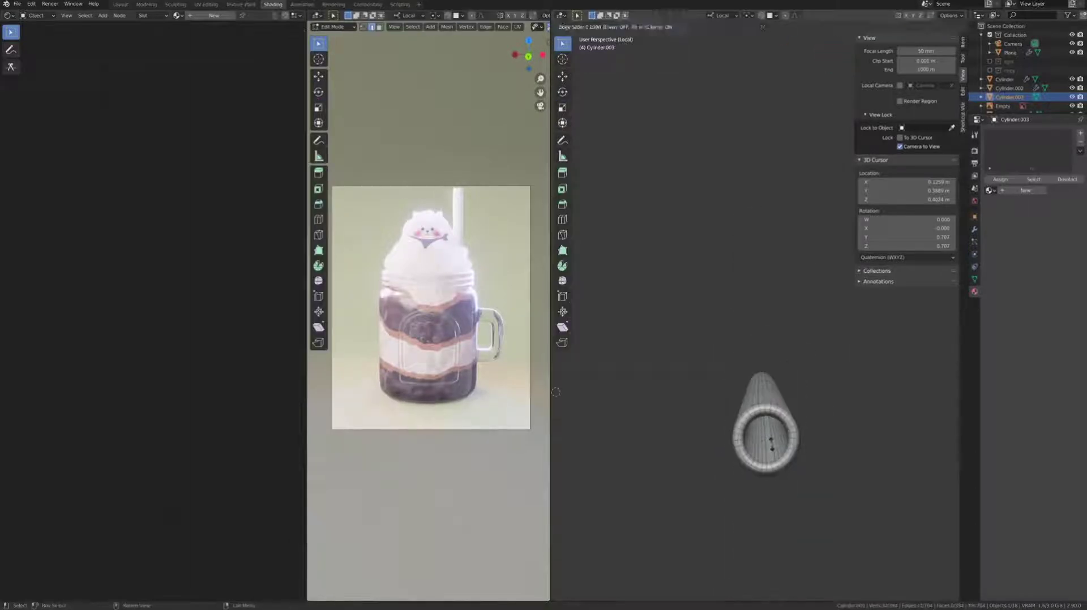
Tilt the straw 31° and move it into the whipped cream atop the mug.
{"action": "key", "text": "shift+space"}
{"action": "key", "text": "r"}
{"action": "key", "text": "KP_Divide"}
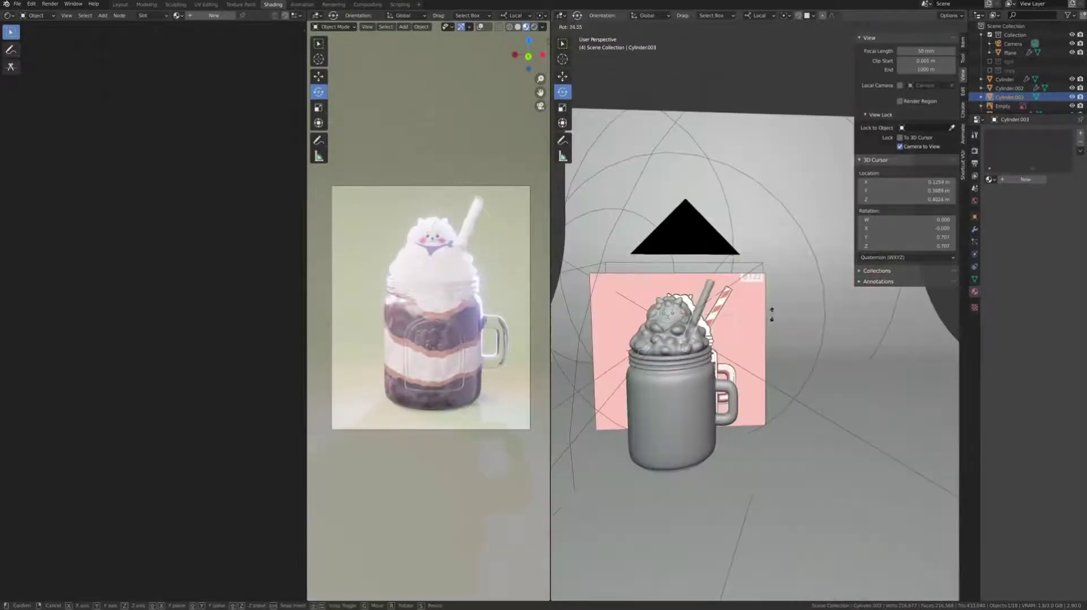
{"action": "key", "text": "r"}
{"action": "key", "text": "g"}
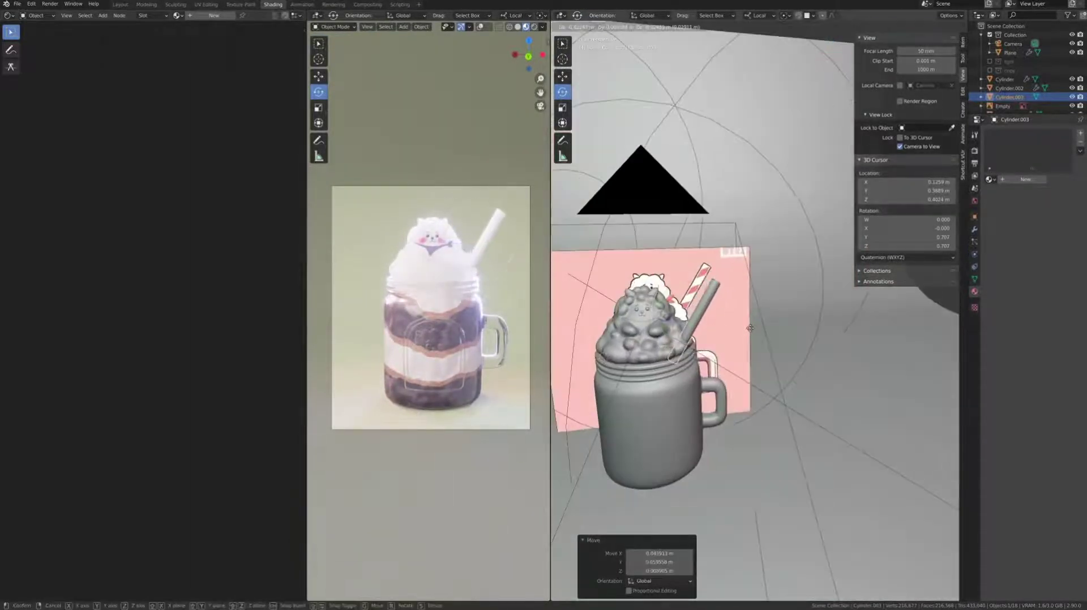
{"action": "key", "text": "Return"}
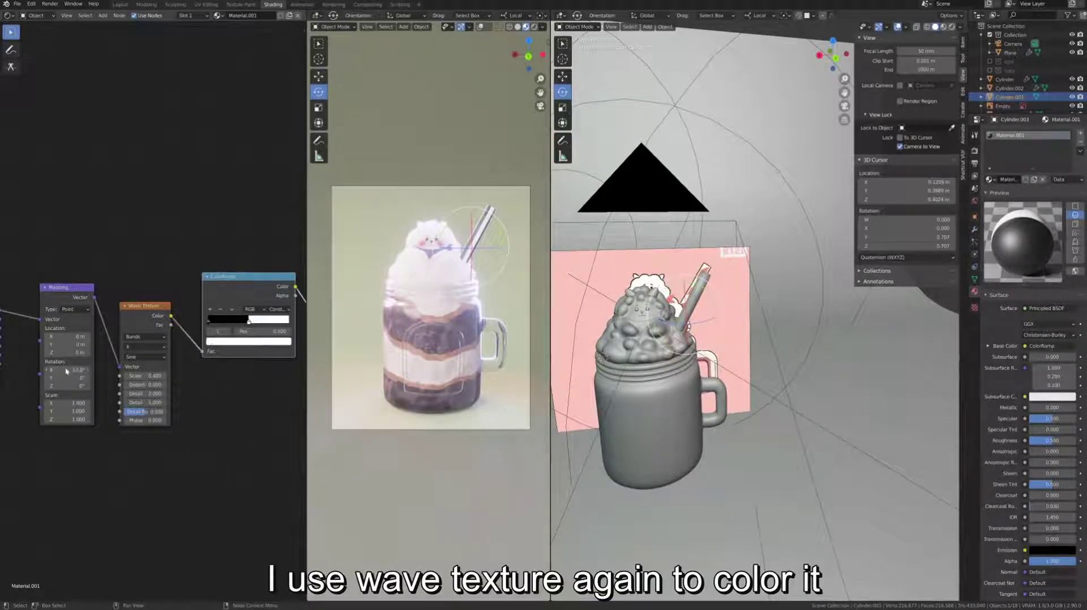
Rotate the wave pattern (Z 0°, Y 10) and raise the Wave Texture scale into stripes.
{"action": "mouse_move", "coordinate": [81, 378]}
{"action": "left_mouse_down"}
{"action": "mouse_move", "coordinate": [96, 378]}
{"action": "mouse_move", "coordinate": [82, 385]}
{"action": "left_mouse_up"}
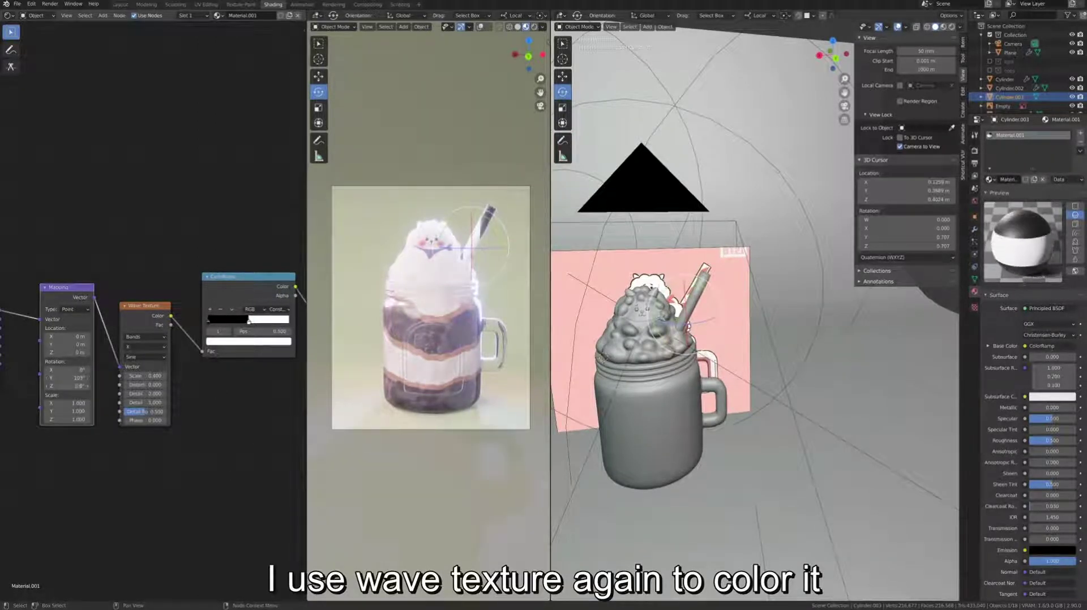
{"action": "key", "text": "BackSpace"}
{"action": "double_click", "coordinate": [72, 378]}
{"action": "type", "text": "10"}
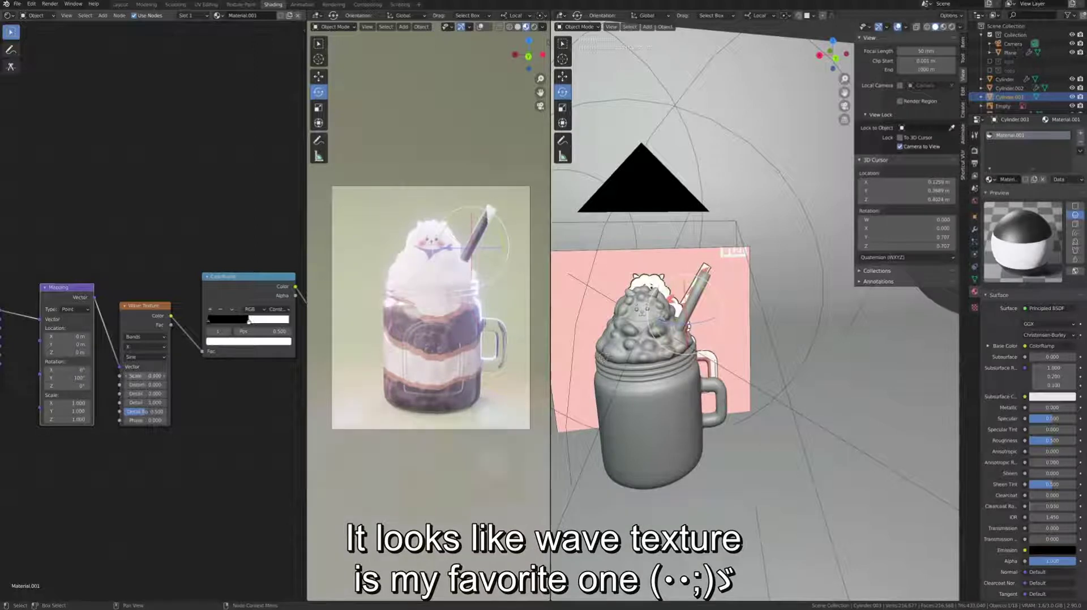
{"action": "left_click_drag", "start_coordinate": [148, 376], "coordinate": [155, 376]}
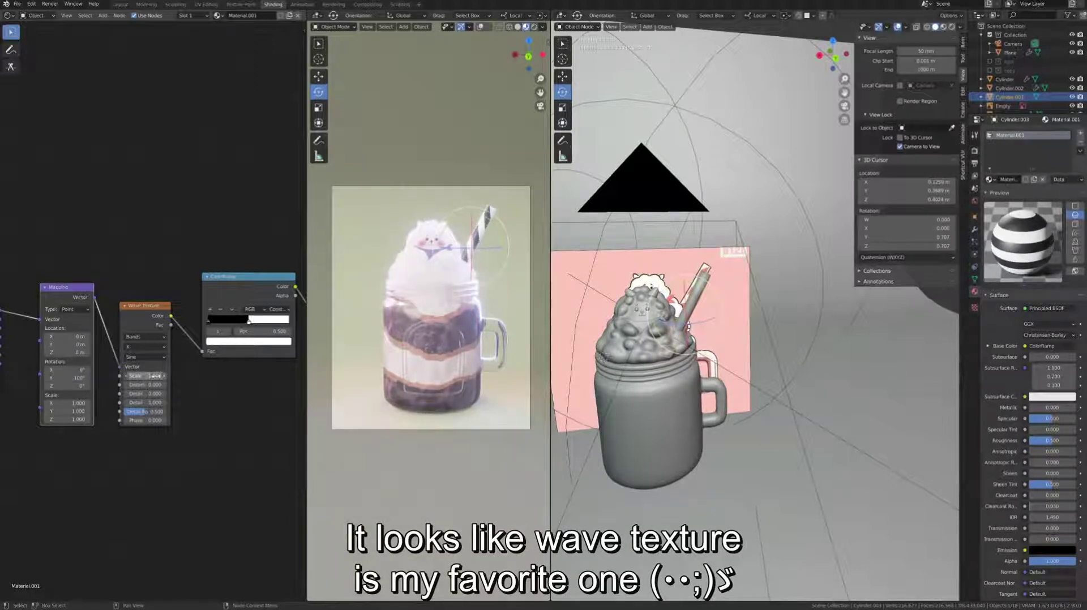
Make the ColorRamp's dark stop pink and feed it into Subsurface Color at 0.5.
{"action": "left_click", "coordinate": [244, 342]}
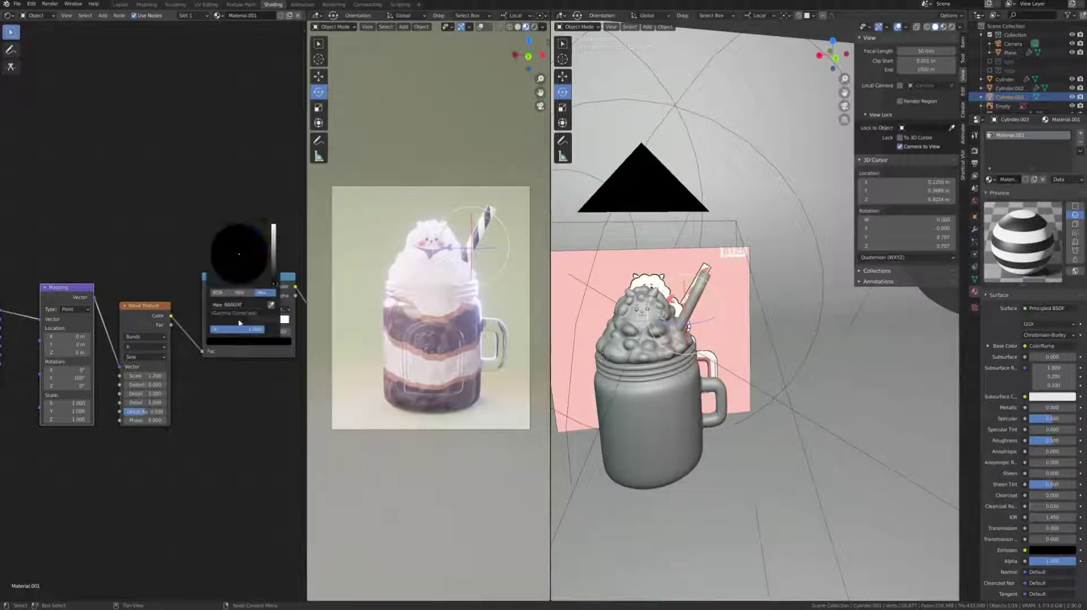
{"action": "key", "text": "ctrl+v"}
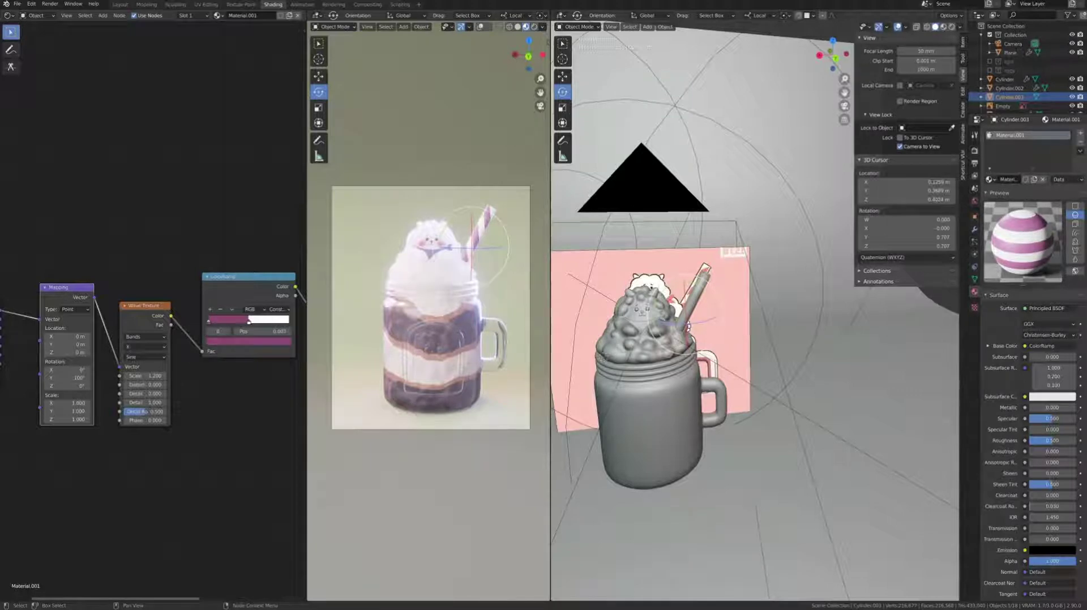
{"action": "middle_click_drag", "start_coordinate": [165, 303], "coordinate": [2, 257]}
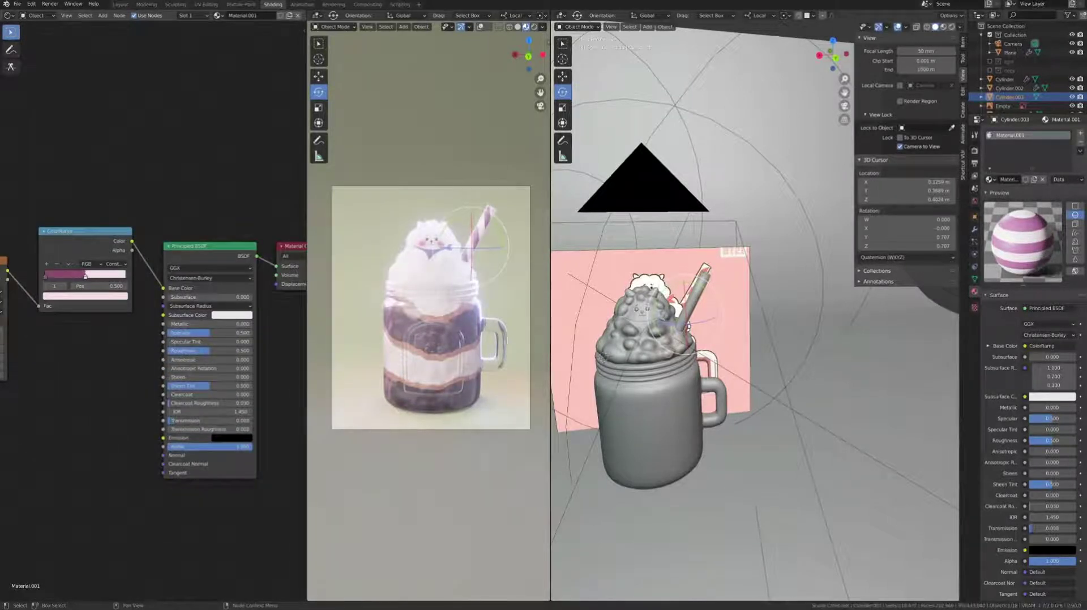
{"action": "left_click_drag", "start_coordinate": [156, 298], "coordinate": [163, 315]}
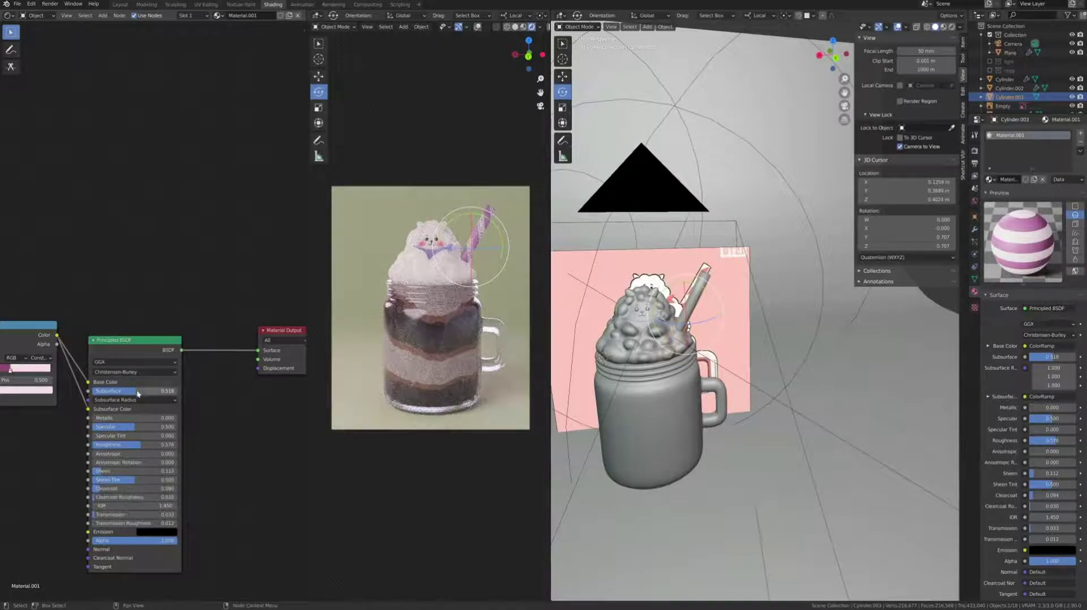
{"action": "key", "text": "ctrl+z"}
{"action": "key", "text": "ctrl+z"}
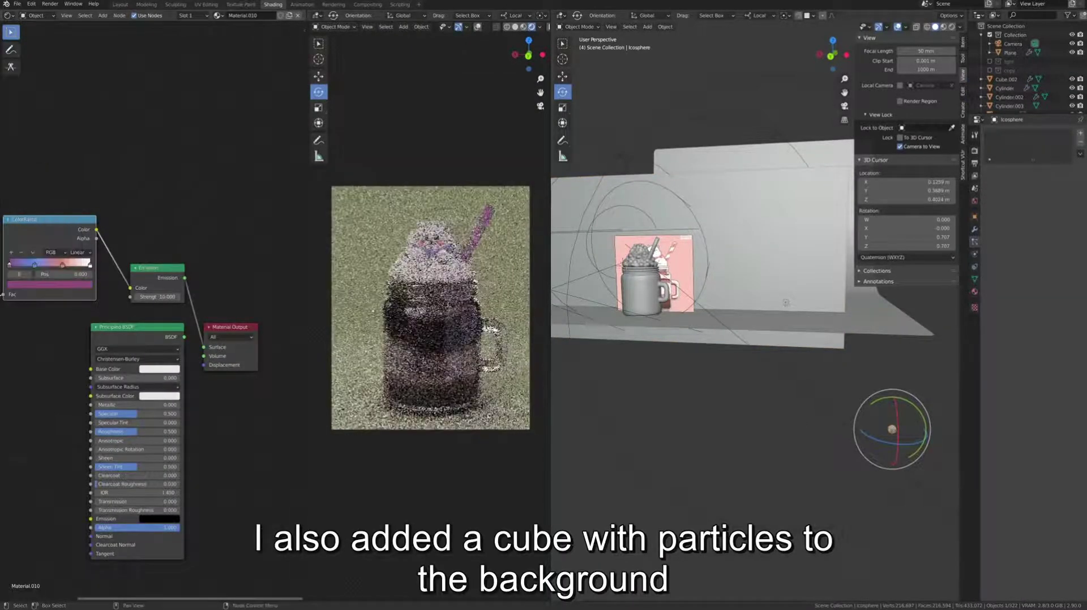
Recolour the sparkle ColorRamp's first stop to a bluer purple and the last stop to cyan.
{"action": "key", "text": "ctrl+z"}
{"action": "left_click", "coordinate": [63, 265]}
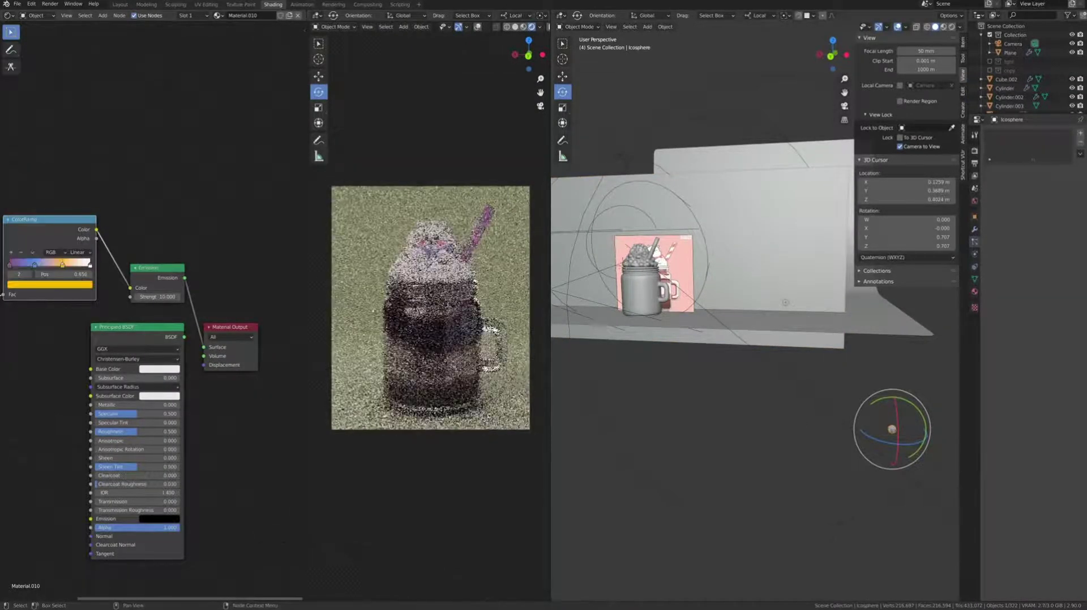
{"action": "left_click", "coordinate": [34, 264]}
{"action": "left_click", "coordinate": [50, 284]}
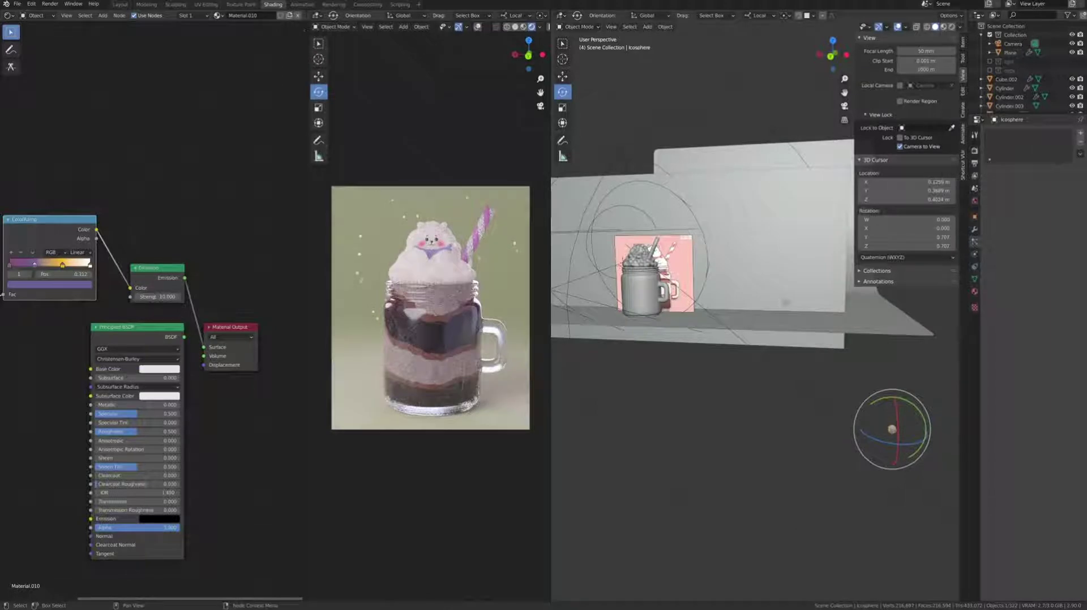
{"action": "left_click", "coordinate": [50, 284]}
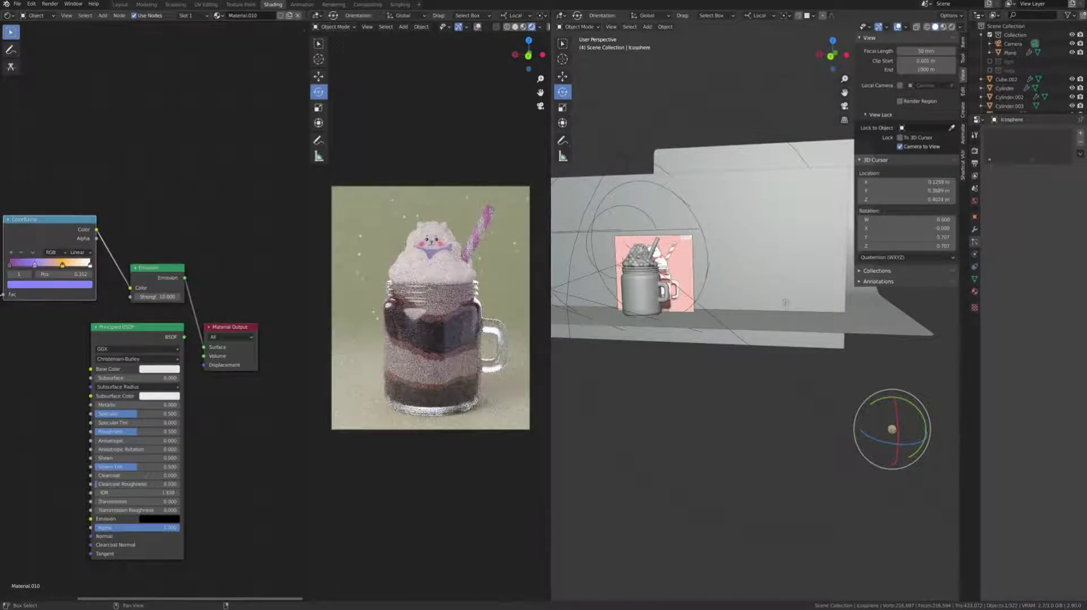
{"action": "left_click", "coordinate": [90, 265]}
{"action": "left_click", "coordinate": [50, 284]}
{"action": "left_click", "coordinate": [29, 198]}
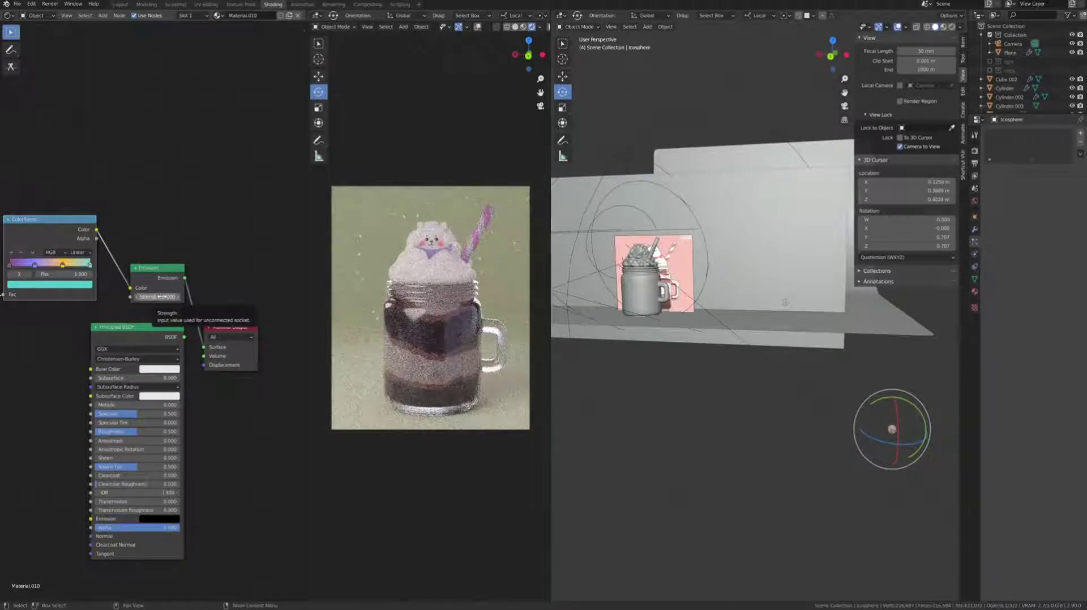
Scale the sparkle icosphere up to 1.22.
{"action": "left_click", "coordinate": [974, 255]}
{"action": "key", "text": "s"}
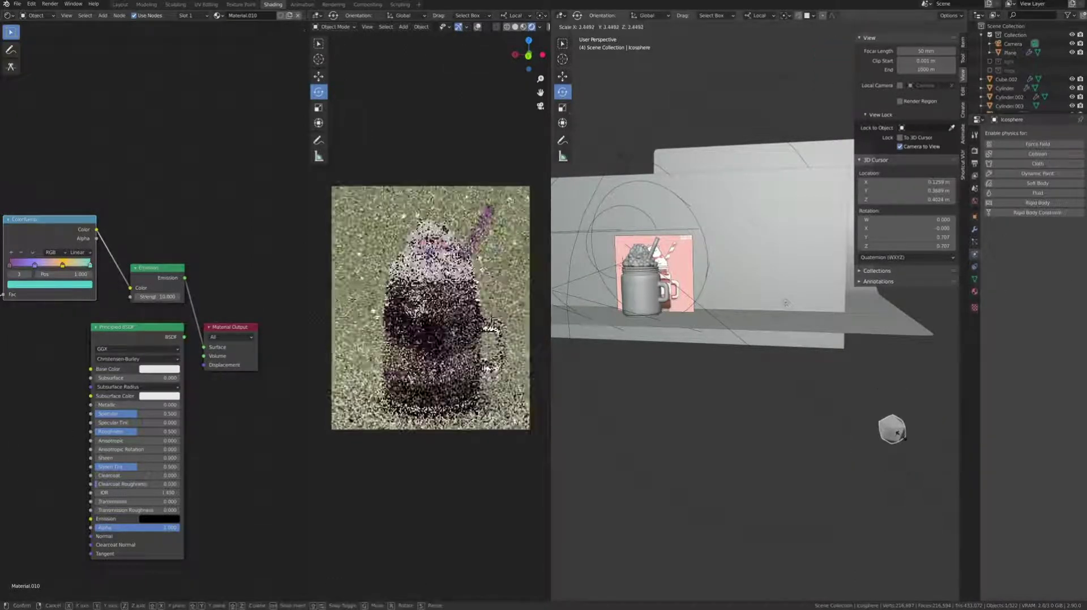
{"action": "left_click", "coordinate": [892, 430]}
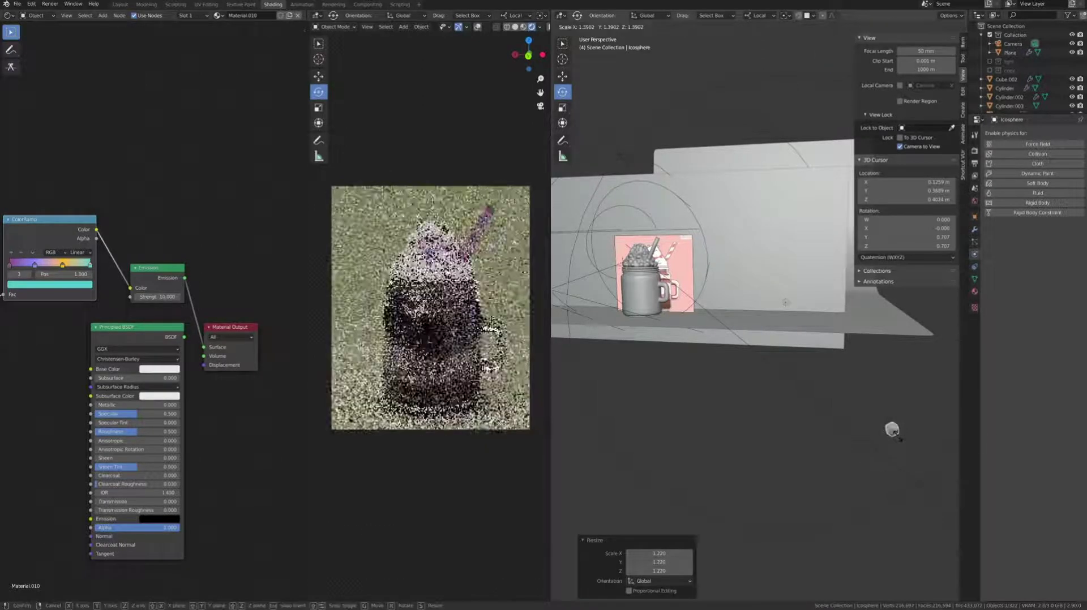
{"action": "left_click", "coordinate": [758, 327]}
Lower the saturation of the backdrop plane's Base Color.
{"action": "left_click", "coordinate": [974, 291]}
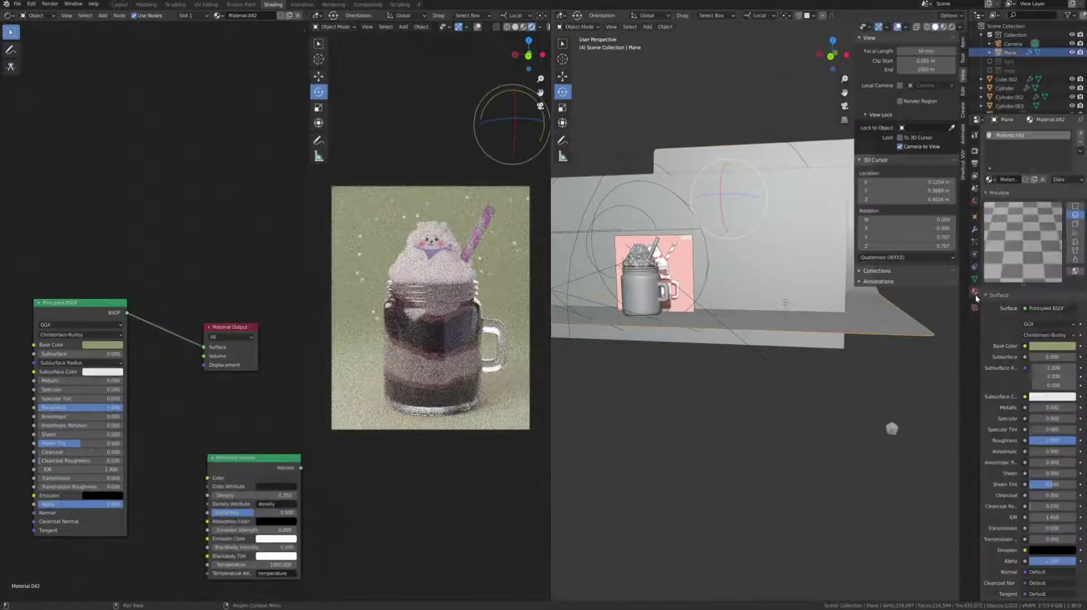
{"action": "left_click", "coordinate": [1051, 346]}
{"action": "key", "text": "Return"}
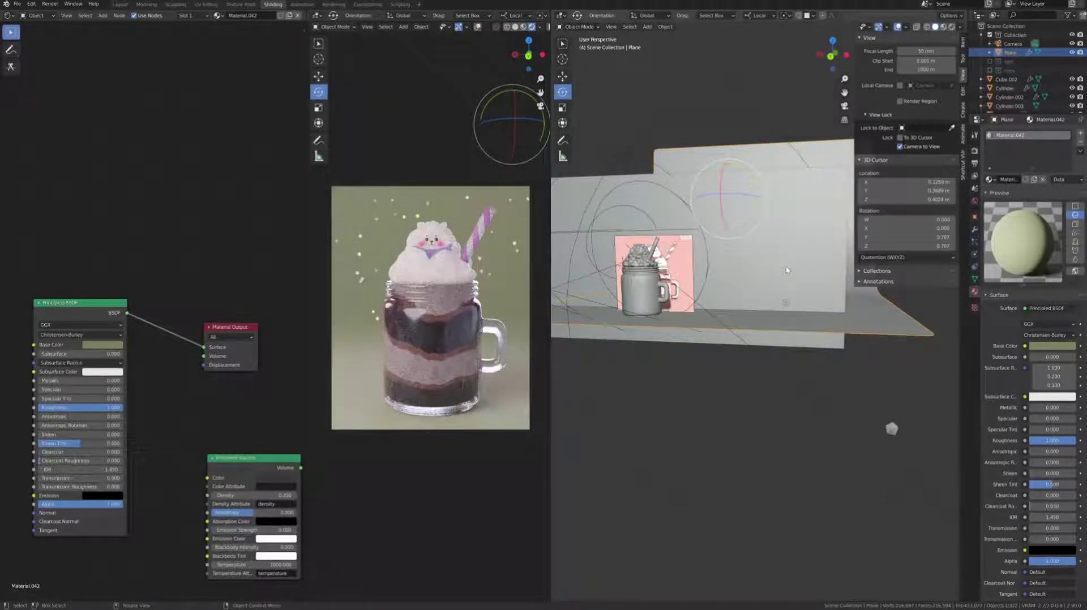
Reduce Cube.002's sparkle particle emission number from 355 to 308.
{"action": "left_click", "coordinate": [1007, 80]}
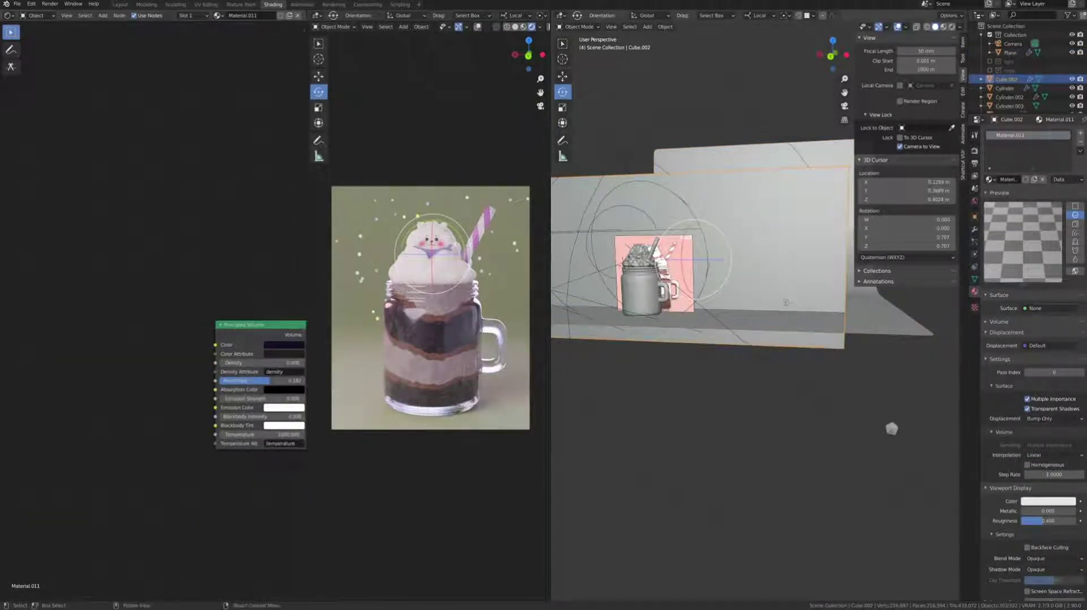
{"action": "left_click", "coordinate": [974, 242]}
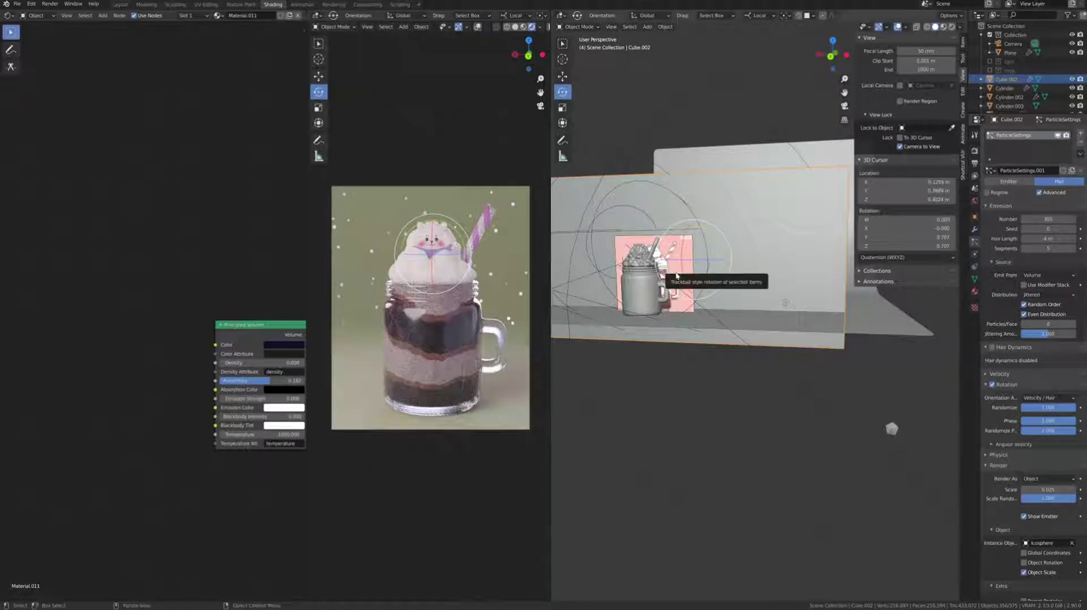
{"action": "left_click_drag", "start_coordinate": [1048, 219], "coordinate": [1027, 219]}
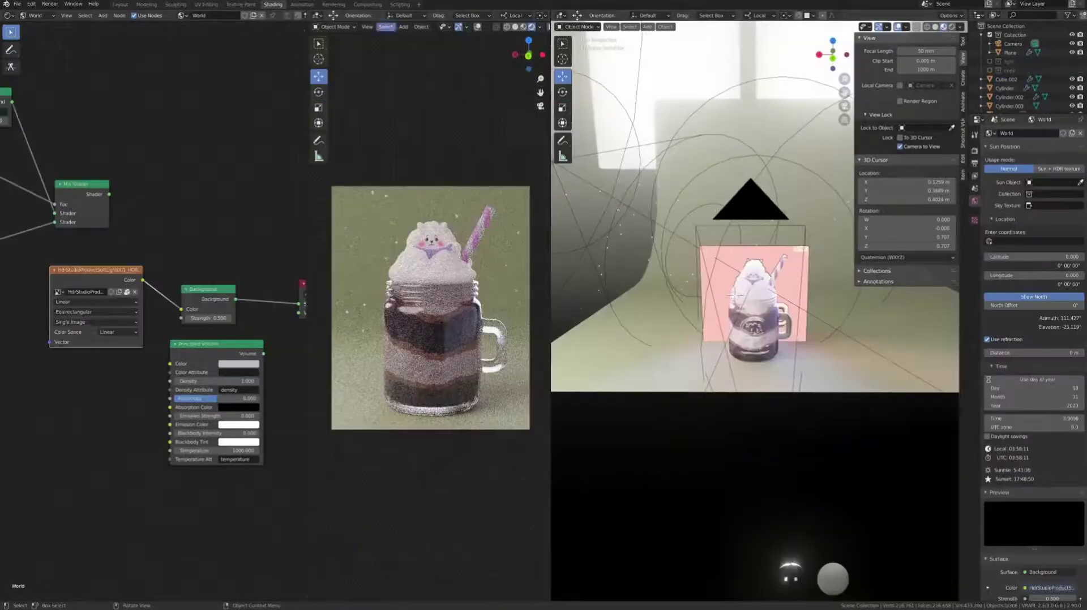
Duplicate the existing spot light and move the copy higher in the scene.
{"action": "scroll", "coordinate": [618, 425], "scroll_direction": "down", "scroll_amount": 3}
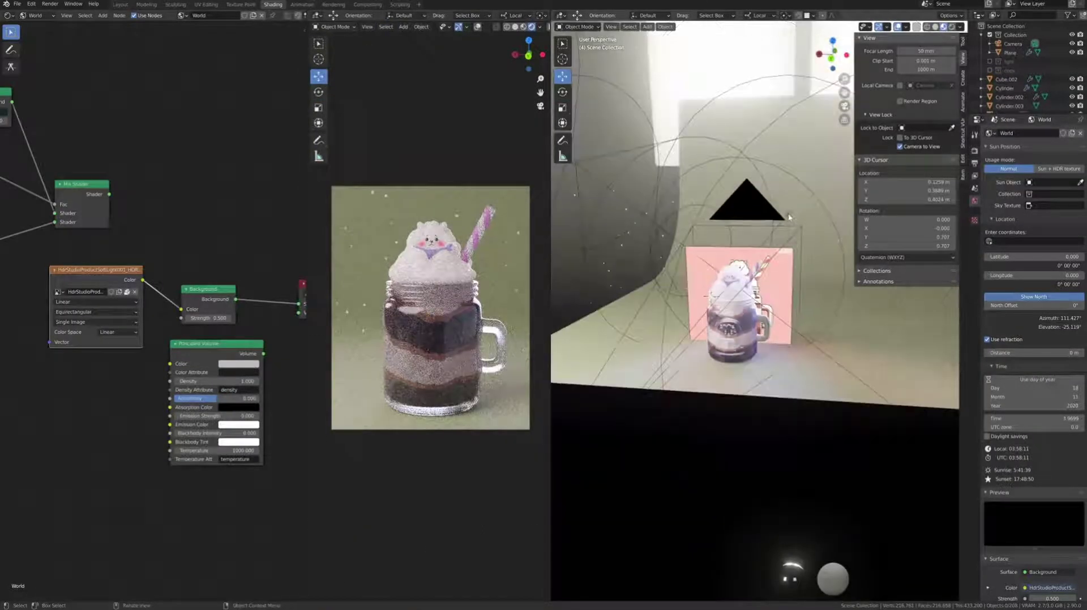
{"action": "left_click", "coordinate": [662, 308]}
{"action": "key", "text": "shift+d"}
{"action": "left_click", "coordinate": [662, 307]}
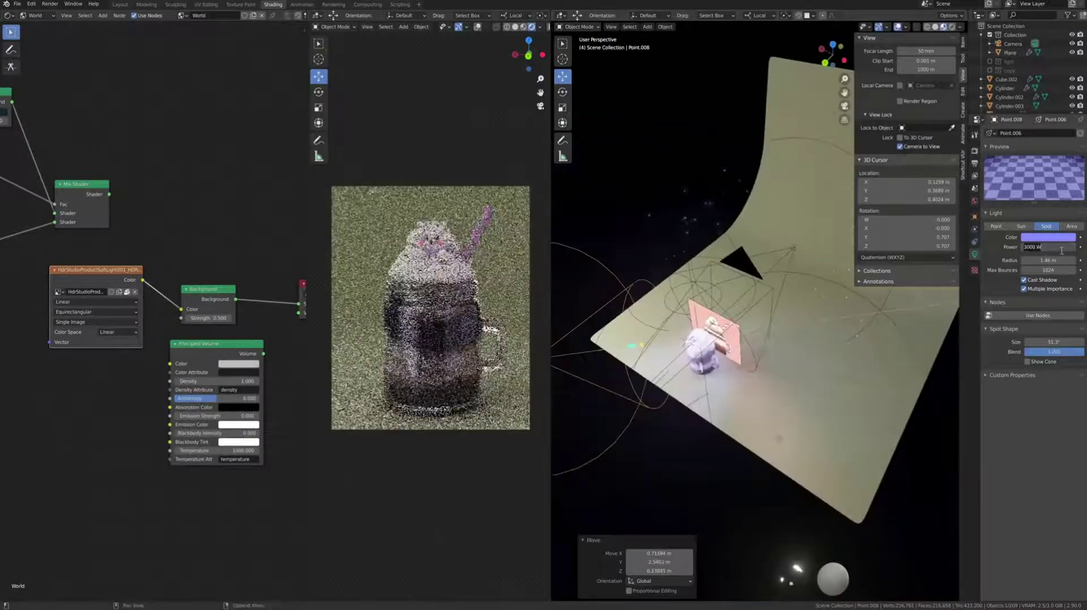
{"action": "left_click", "coordinate": [1048, 237]}
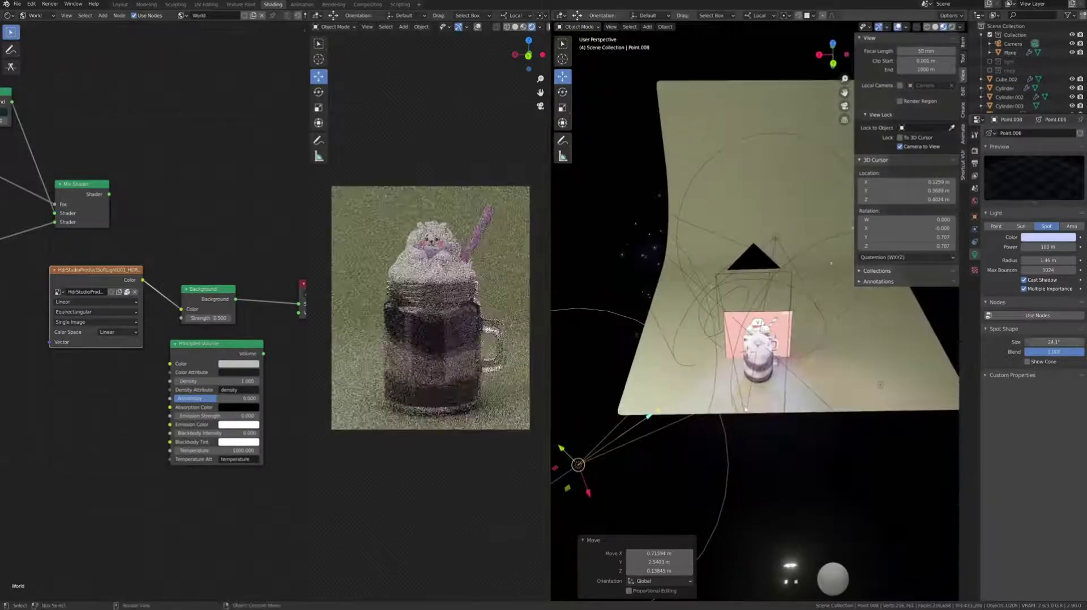
{"action": "left_click_drag", "start_coordinate": [578, 465], "coordinate": [589, 382]}
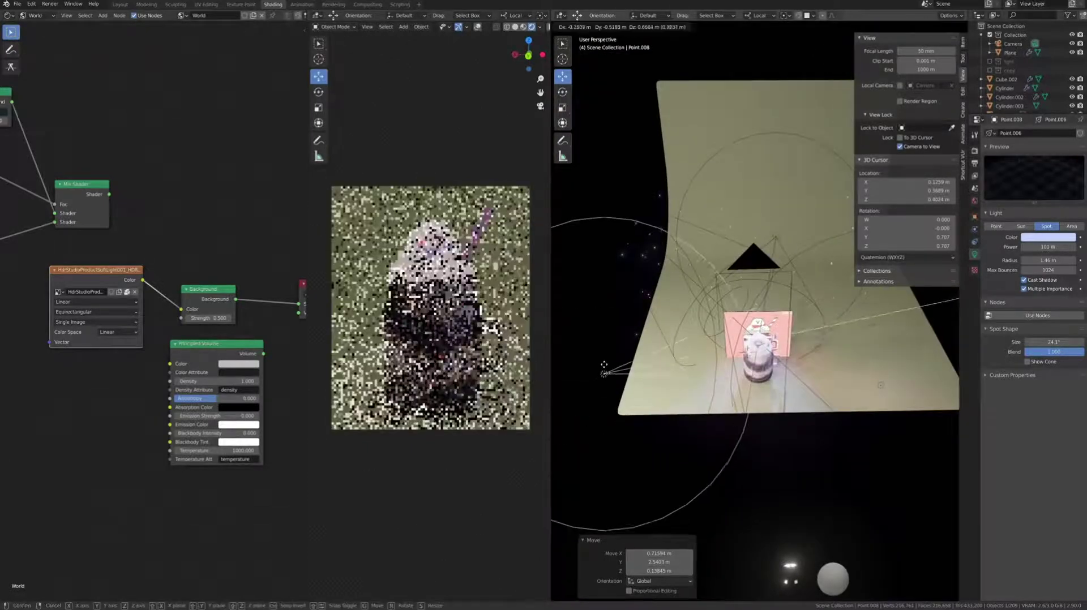
Keep the copy's Track To constraint on the Cylinder and raise its power to 111.6 W.
{"action": "left_click", "coordinate": [974, 242]}
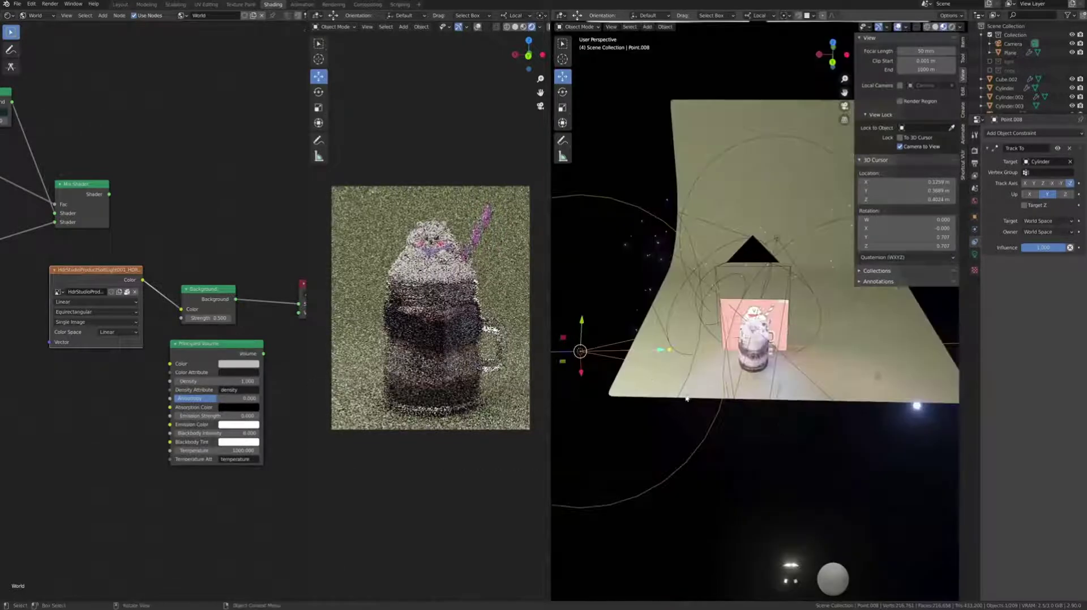
{"action": "left_click", "coordinate": [974, 254]}
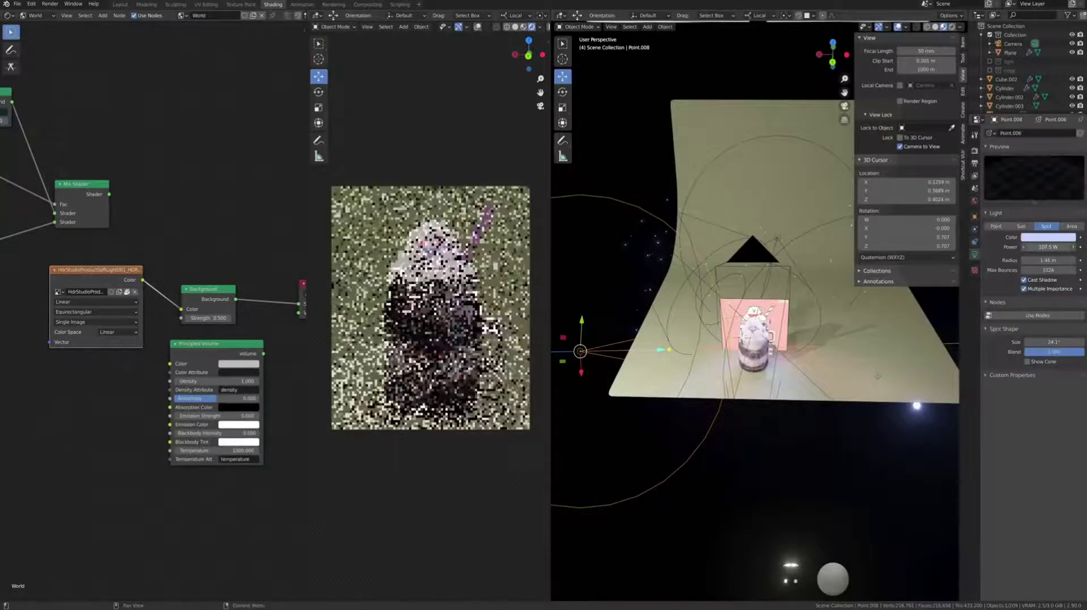
{"action": "left_click_drag", "start_coordinate": [1044, 248], "coordinate": [1048, 261]}
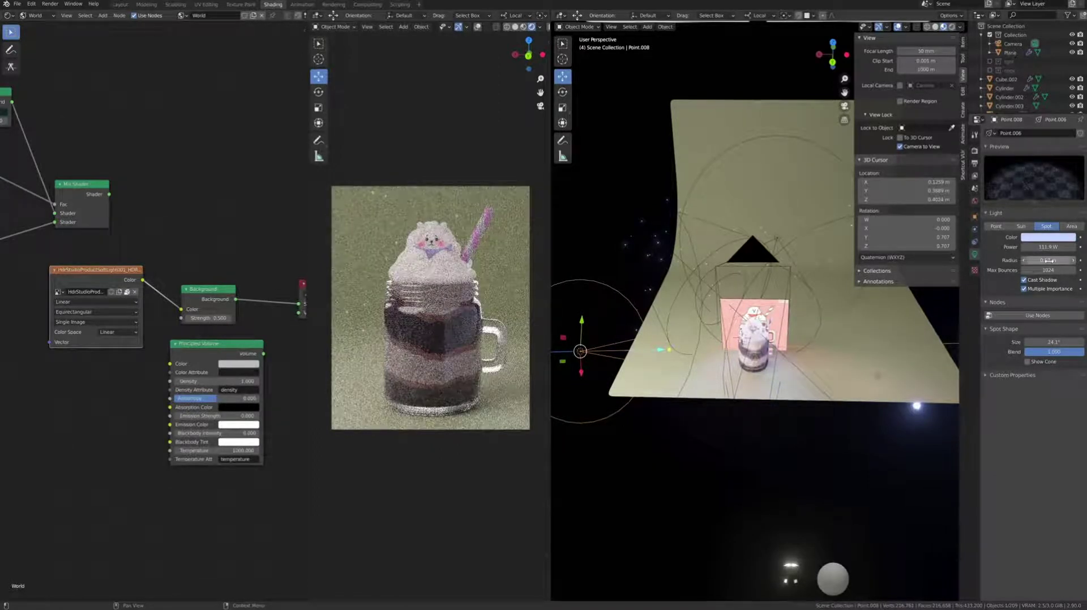
Enable the camera's Golden Triangle A composition guide and nudge its framing of the mug.
{"action": "left_click", "coordinate": [517, 26]}
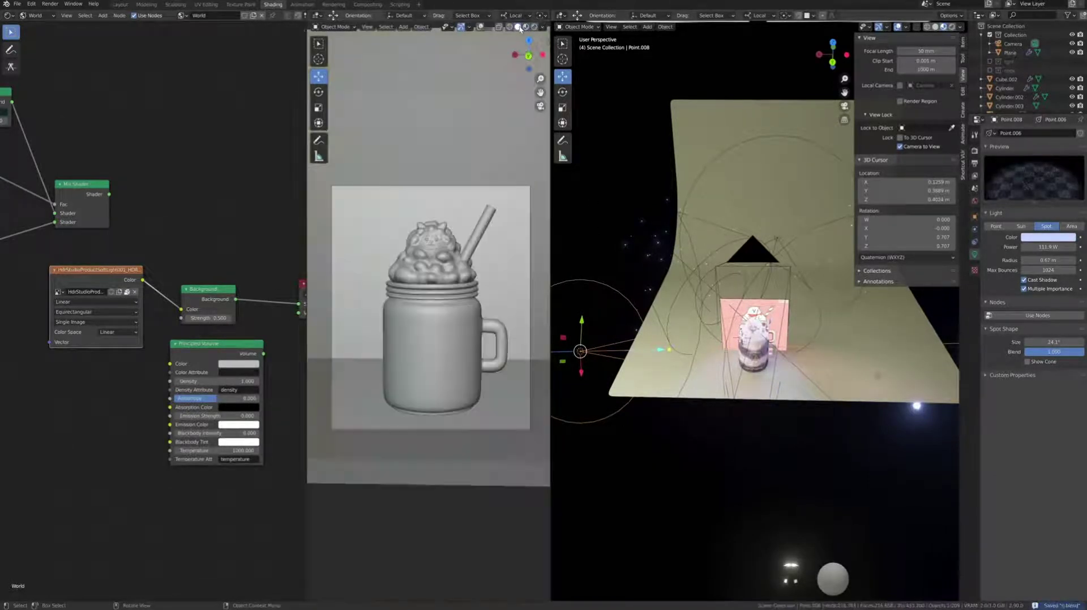
{"action": "left_click", "coordinate": [1013, 44]}
{"action": "left_click", "coordinate": [1023, 431]}
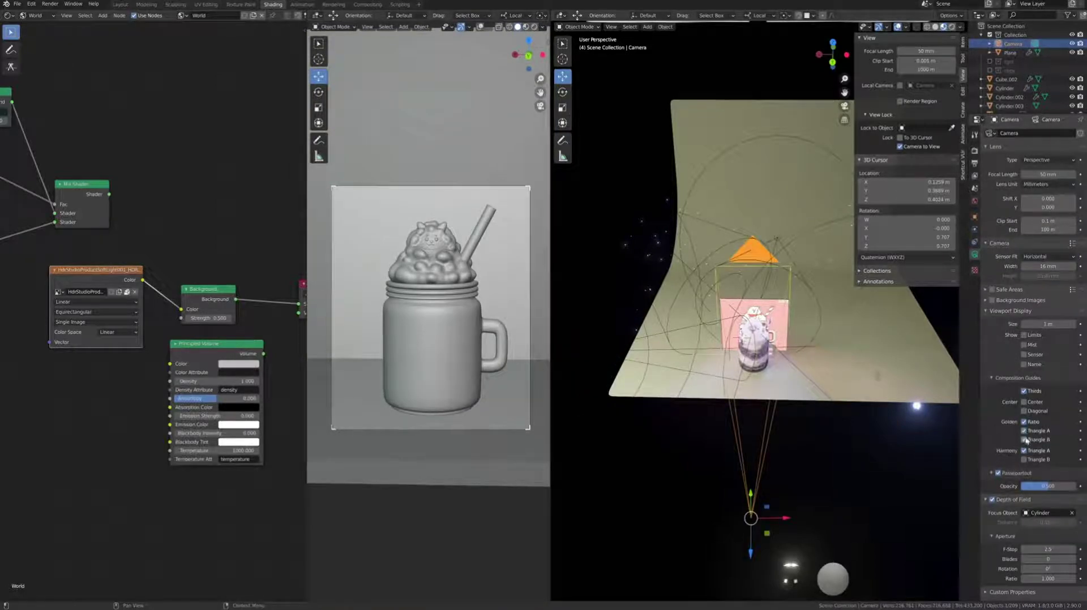
{"action": "key", "text": "shift+alt+z"}
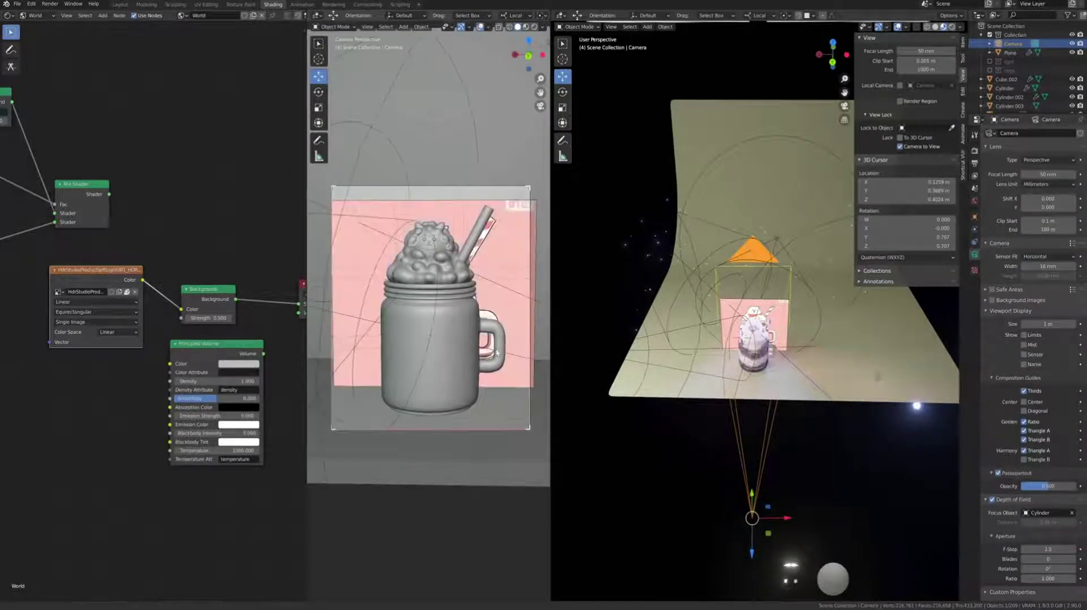
{"action": "middle_click_drag", "start_coordinate": [490, 369], "coordinate": [489, 368]}
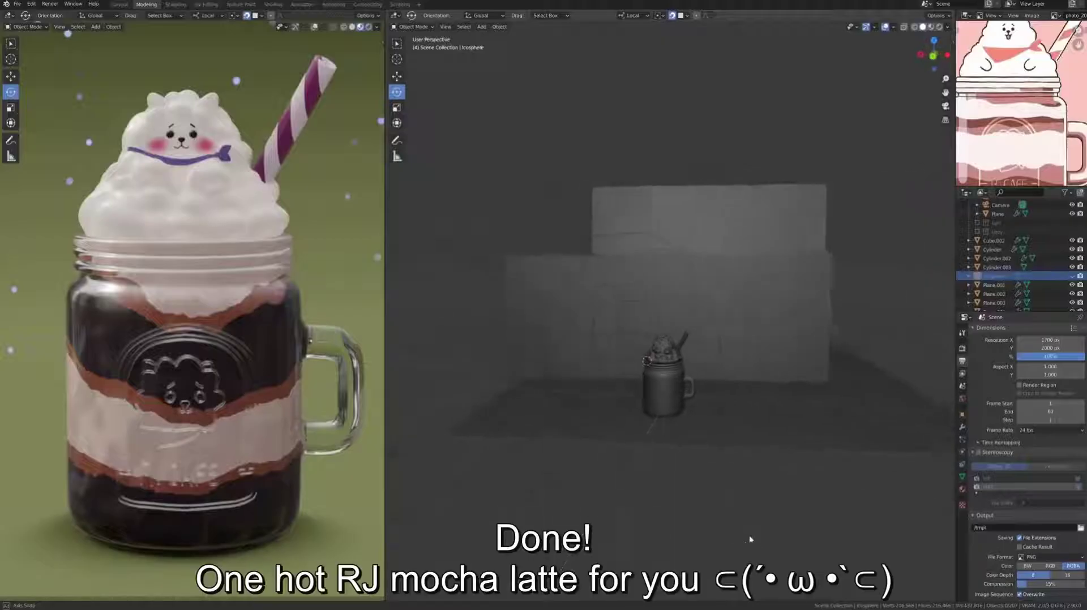
{"action": "middle_click_drag", "start_coordinate": [771, 541], "coordinate": [698, 532]}
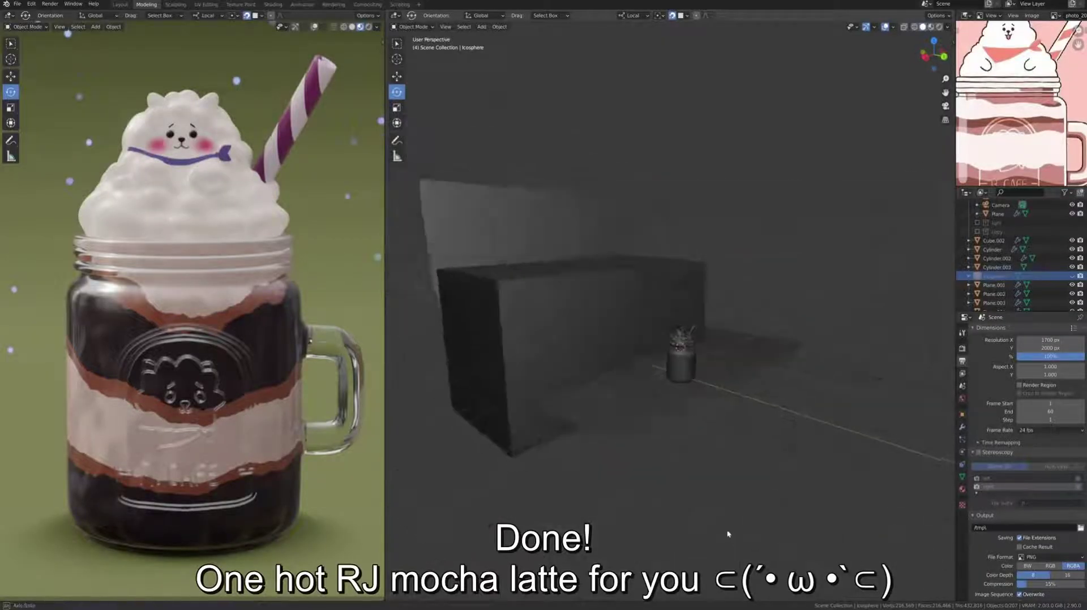
{"action": "scroll", "coordinate": [702, 521], "scroll_direction": "up", "scroll_amount": 6}
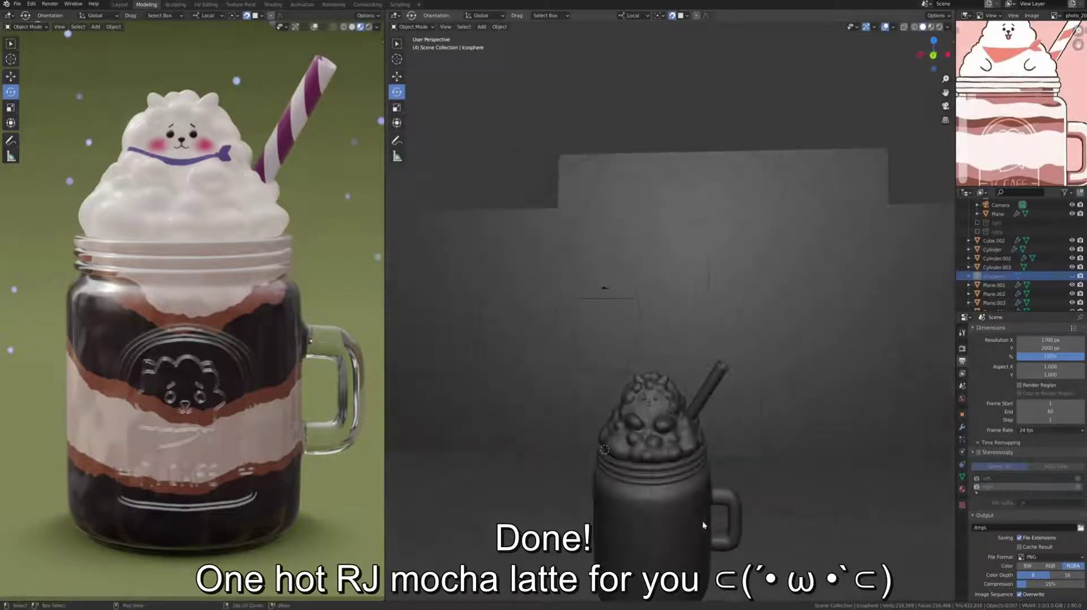
{"action": "mouse_move", "coordinate": [702, 520]}
{"action": "middle_mouse_down"}
{"action": "mouse_move", "coordinate": [716, 428]}
{"action": "mouse_move", "coordinate": [763, 461]}
{"action": "middle_mouse_up"}
{"action": "scroll", "coordinate": [716, 429], "scroll_direction": "up", "scroll_amount": 3}
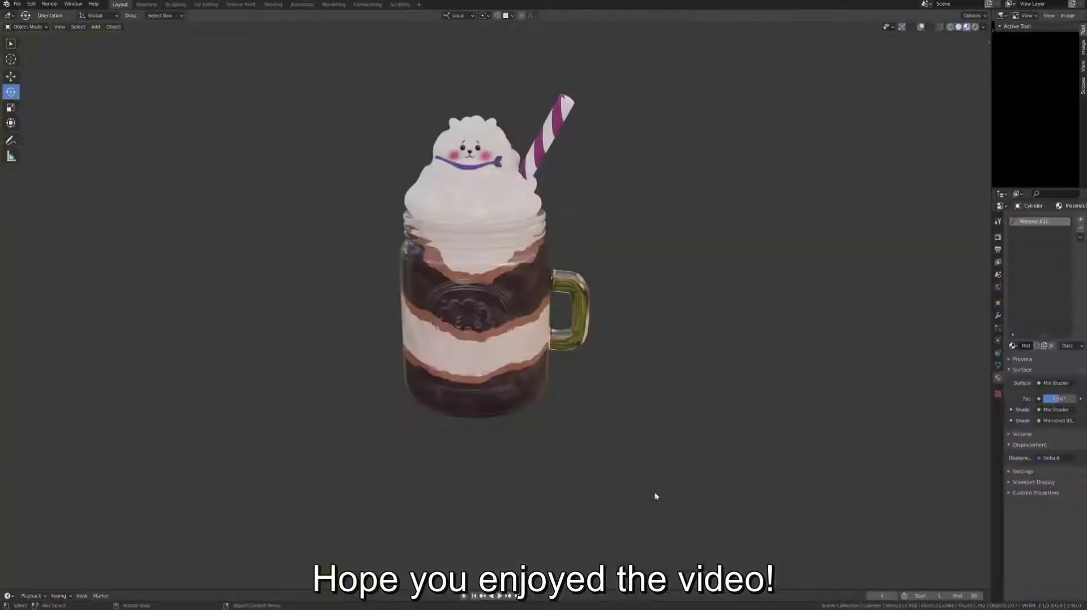
Orbit the mug while switching the viewport through Solid, Wireframe and Rendered shading.
{"action": "mouse_move", "coordinate": [790, 358]}
{"action": "middle_mouse_down"}
{"action": "mouse_move", "coordinate": [755, 347]}
{"action": "mouse_move", "coordinate": [800, 340]}
{"action": "mouse_move", "coordinate": [752, 339]}
{"action": "middle_mouse_up"}
{"action": "key", "text": "z"}
{"action": "mouse_move", "coordinate": [777, 373]}
{"action": "middle_mouse_down"}
{"action": "mouse_move", "coordinate": [769, 361]}
{"action": "mouse_move", "coordinate": [817, 358]}
{"action": "mouse_move", "coordinate": [740, 357]}
{"action": "mouse_move", "coordinate": [788, 335]}
{"action": "mouse_move", "coordinate": [721, 328]}
{"action": "mouse_move", "coordinate": [778, 334]}
{"action": "middle_mouse_up"}
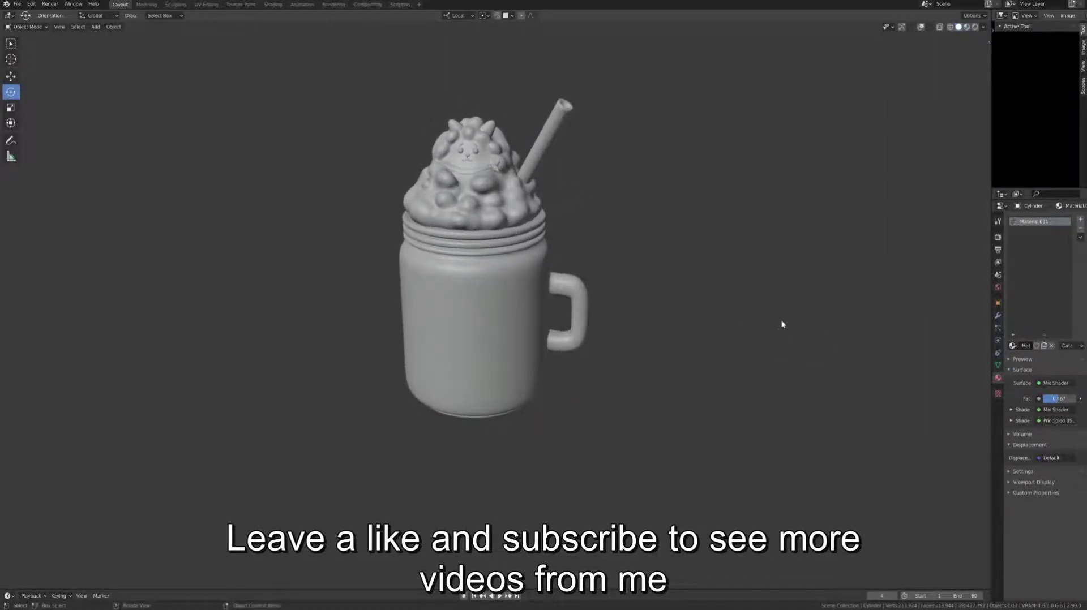
{"action": "key", "text": "shift+z"}
{"action": "mouse_move", "coordinate": [800, 296]}
{"action": "middle_mouse_down"}
{"action": "mouse_move", "coordinate": [827, 281]}
{"action": "mouse_move", "coordinate": [772, 277]}
{"action": "mouse_move", "coordinate": [805, 267]}
{"action": "mouse_move", "coordinate": [769, 279]}
{"action": "mouse_move", "coordinate": [694, 266]}
{"action": "mouse_move", "coordinate": [611, 287]}
{"action": "middle_mouse_up"}
{"action": "key", "text": "shift+z"}
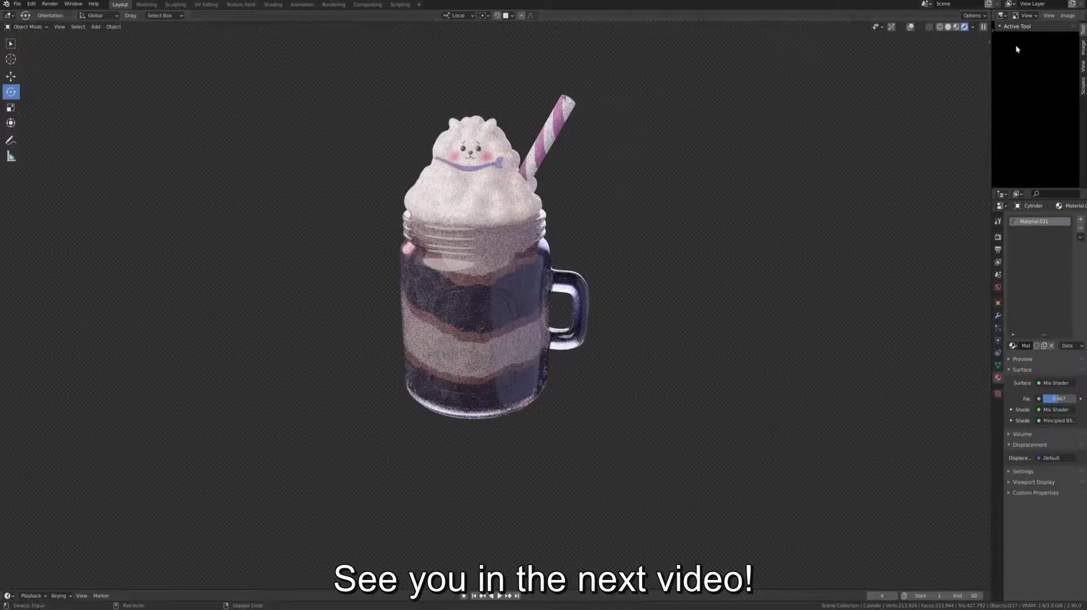
{"action": "left_click", "coordinate": [654, 360]}
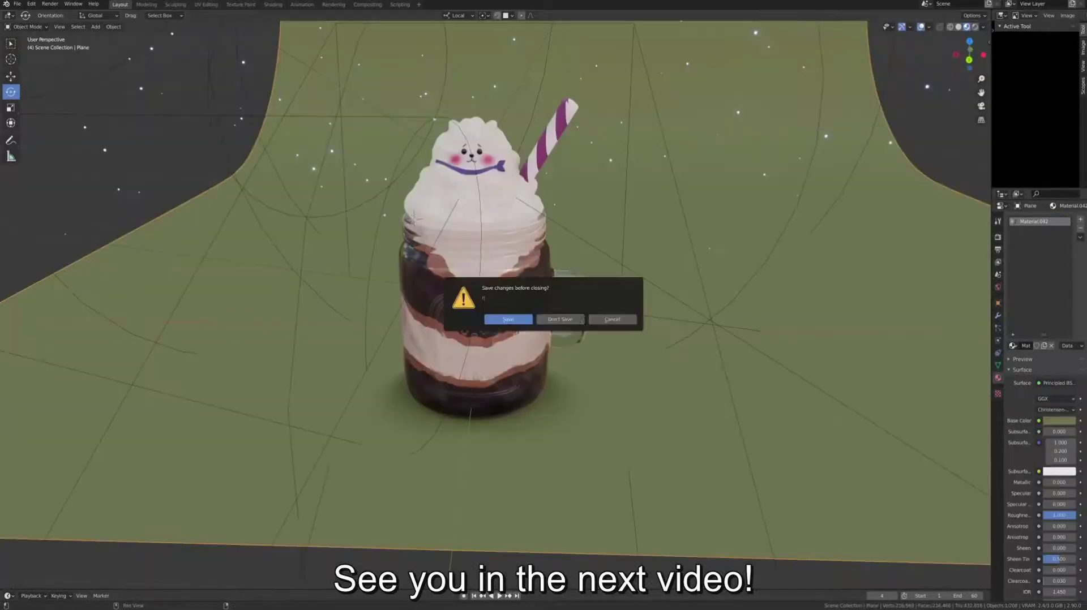